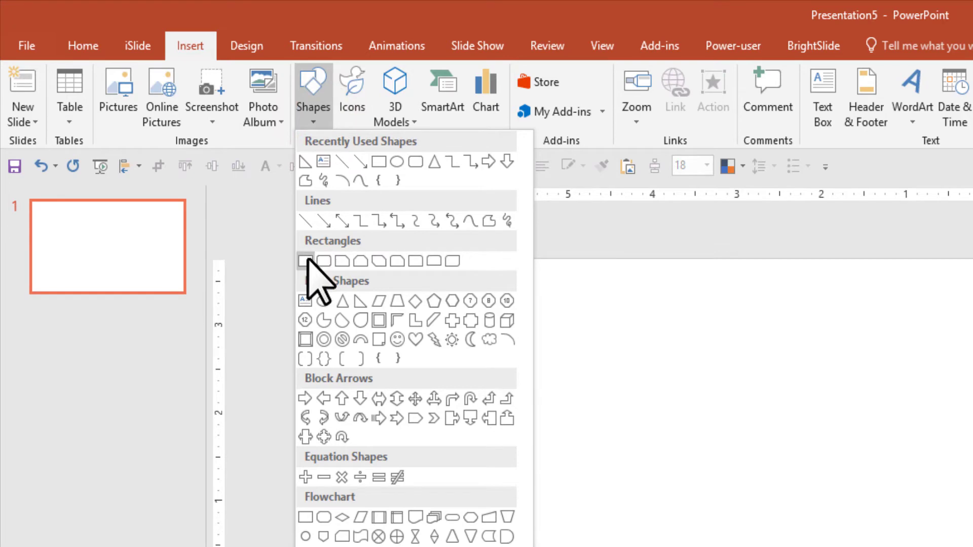
Draw a 7.5" by 4.19" rectangle from the slide's top-left corner, with no outline.
click(305, 261)
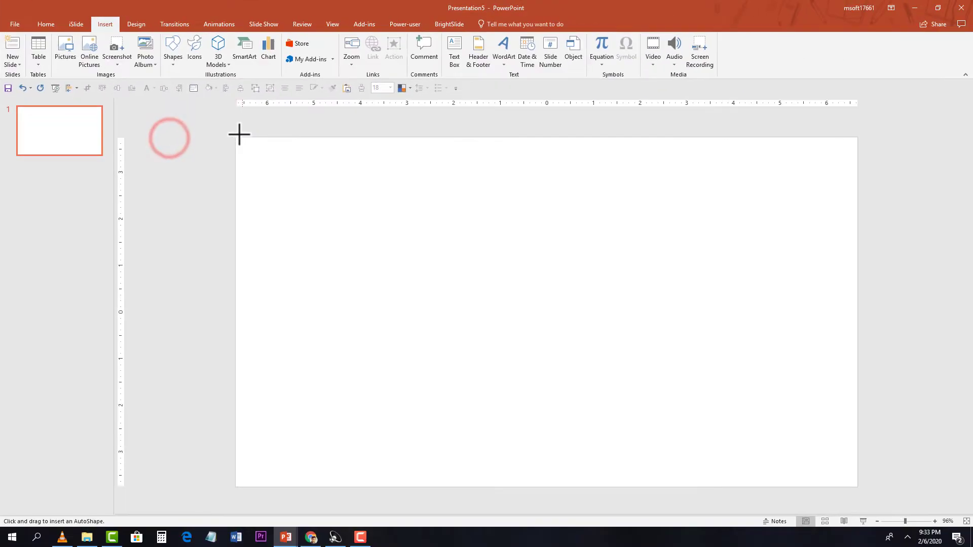
mouse_move(236, 137)
mouse_down()
mouse_move(314, 199)
mouse_move(430, 400)
mouse_move(430, 486)
mouse_up()
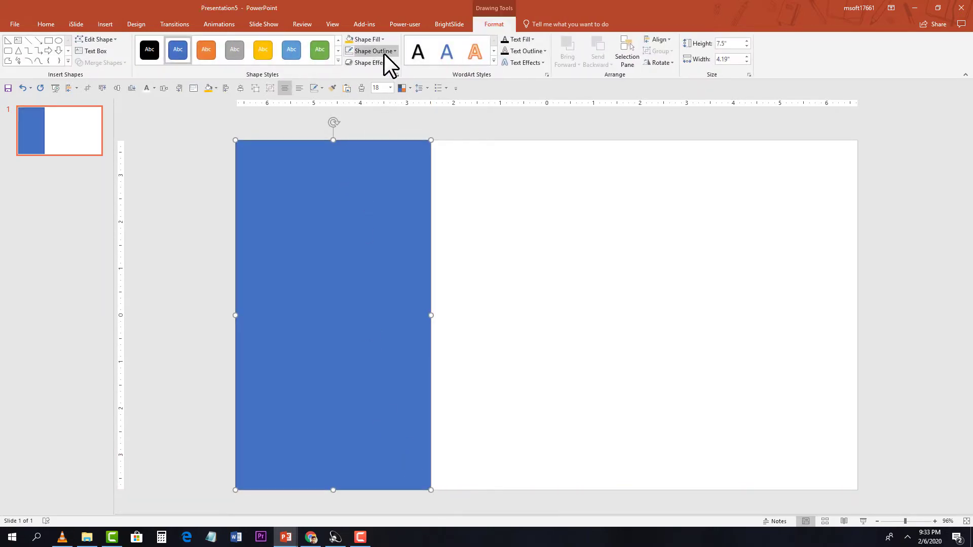
click(394, 50)
click(380, 140)
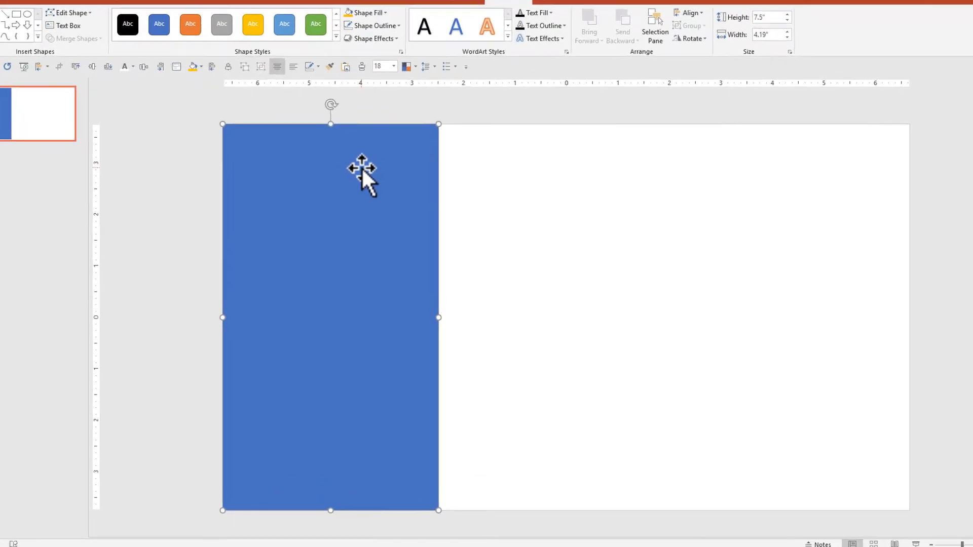
With Edit Points, pull the rectangle's bottom-right corner left to slant its right edge.
right_click(361, 180)
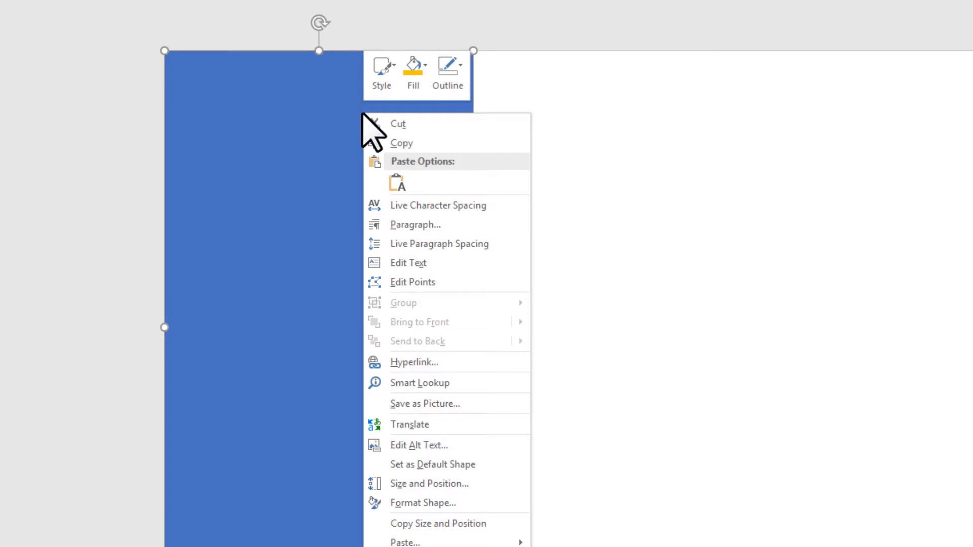
click(437, 282)
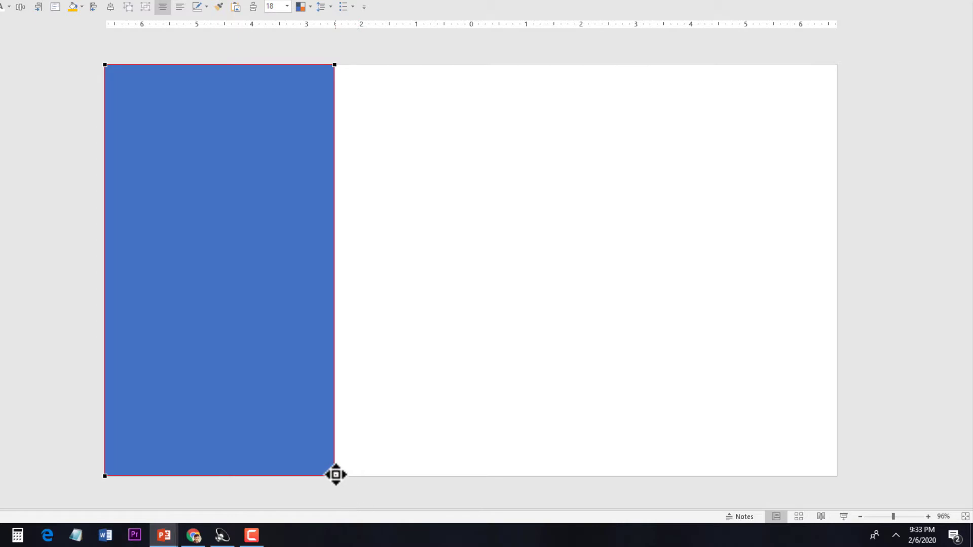
drag(335, 475, 254, 473)
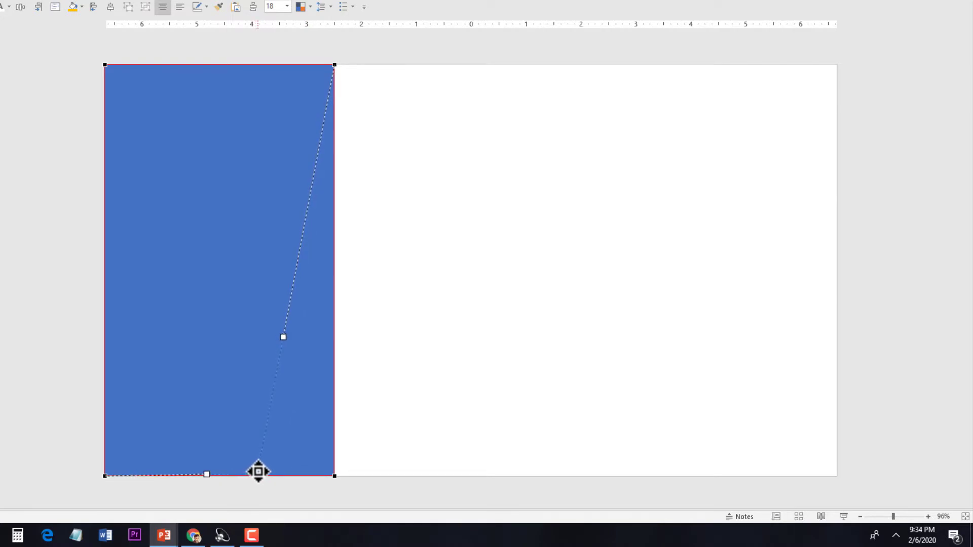
drag(258, 472, 247, 475)
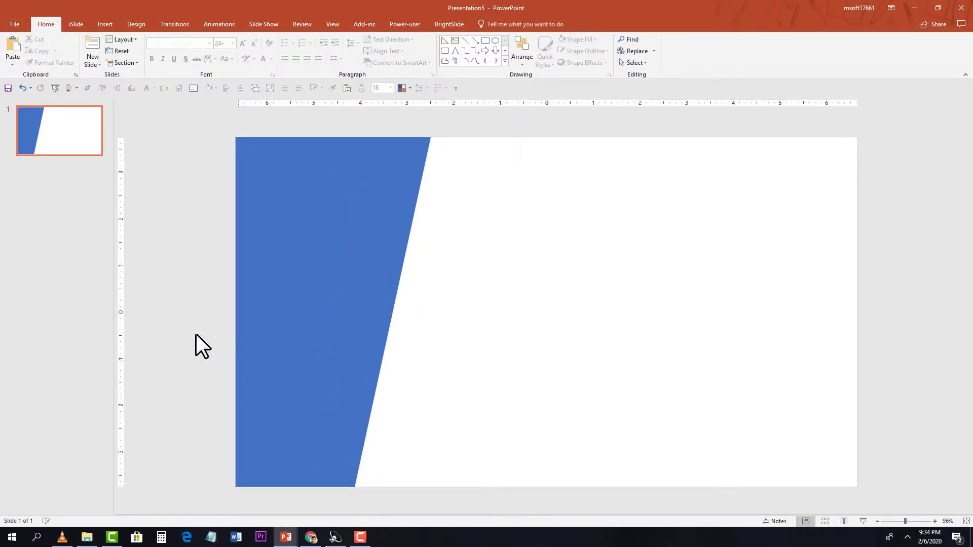
Copy the slanted blue panel and paste a duplicate beside it.
click(298, 274)
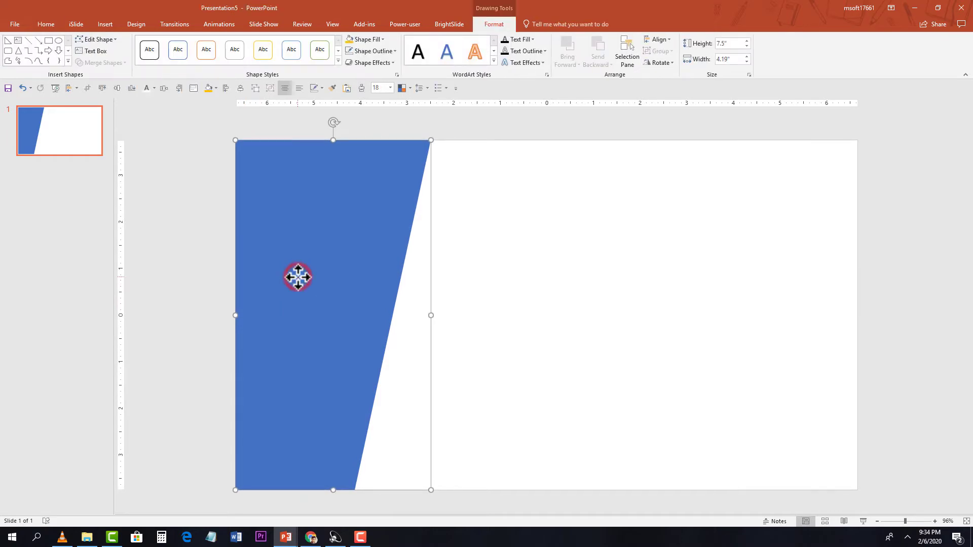
right_click(298, 277)
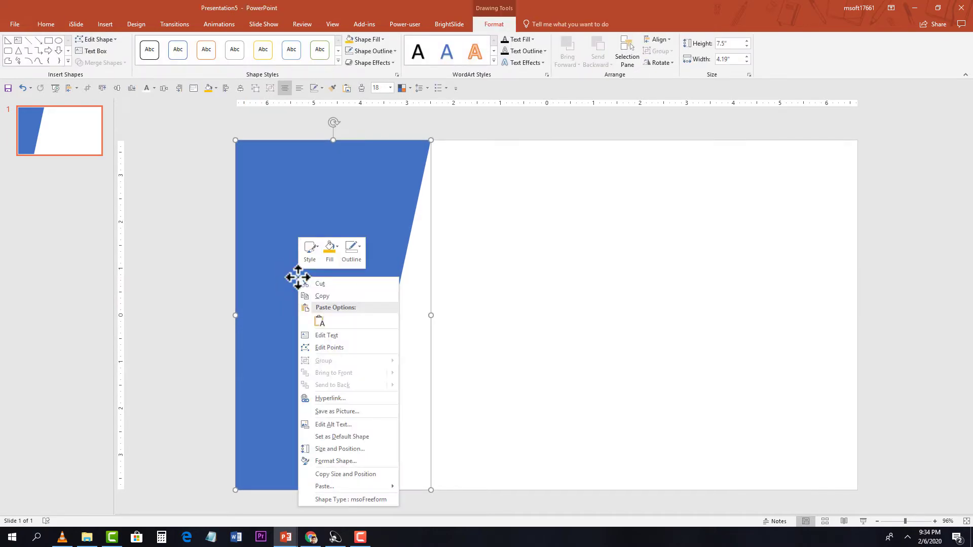
click(315, 293)
right_click(501, 198)
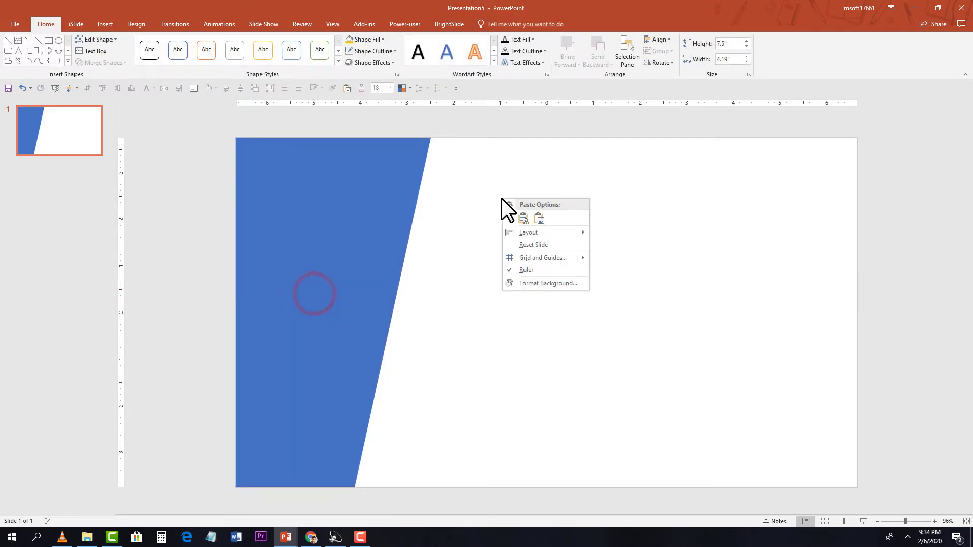
click(520, 220)
drag(353, 277, 606, 269)
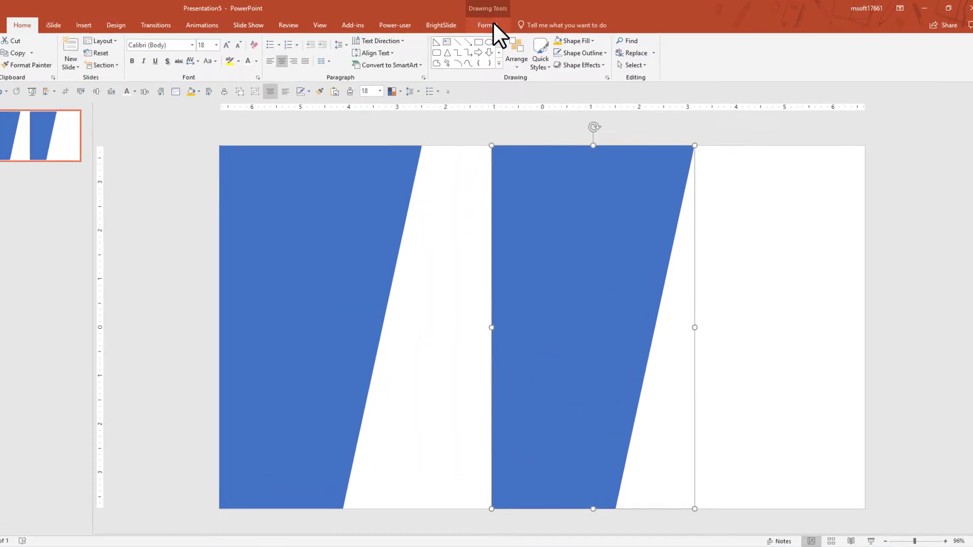
Flip the copy horizontally and push it against the slide's right edge.
click(494, 24)
click(668, 63)
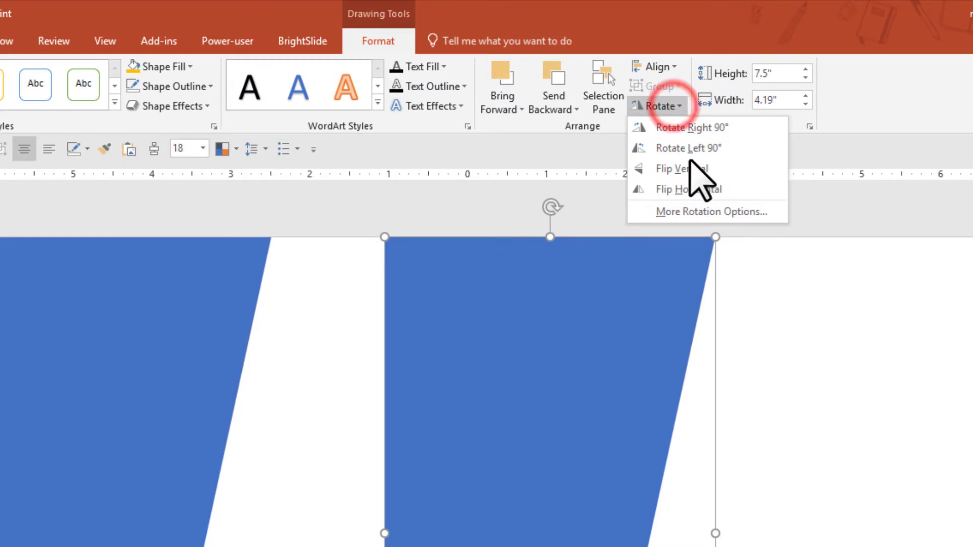
click(689, 186)
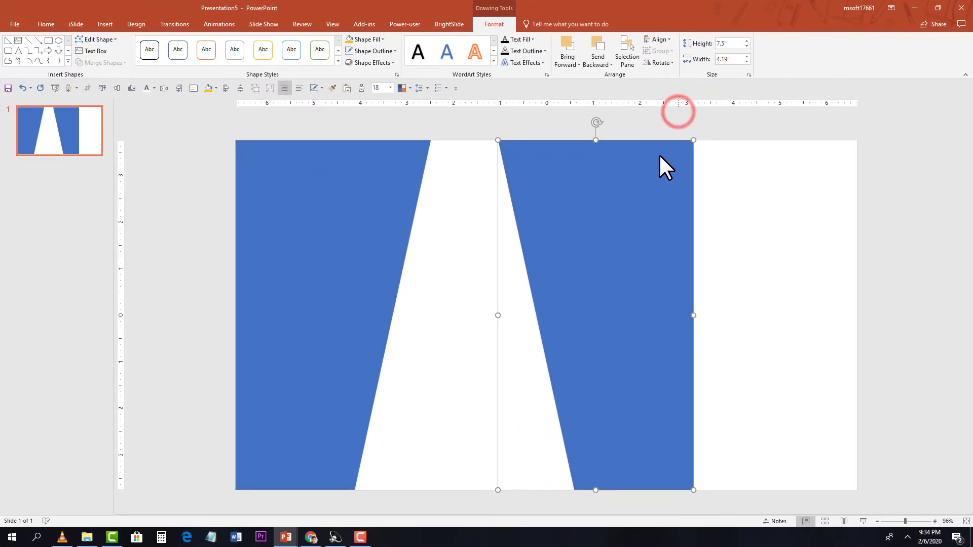
drag(614, 244, 752, 248)
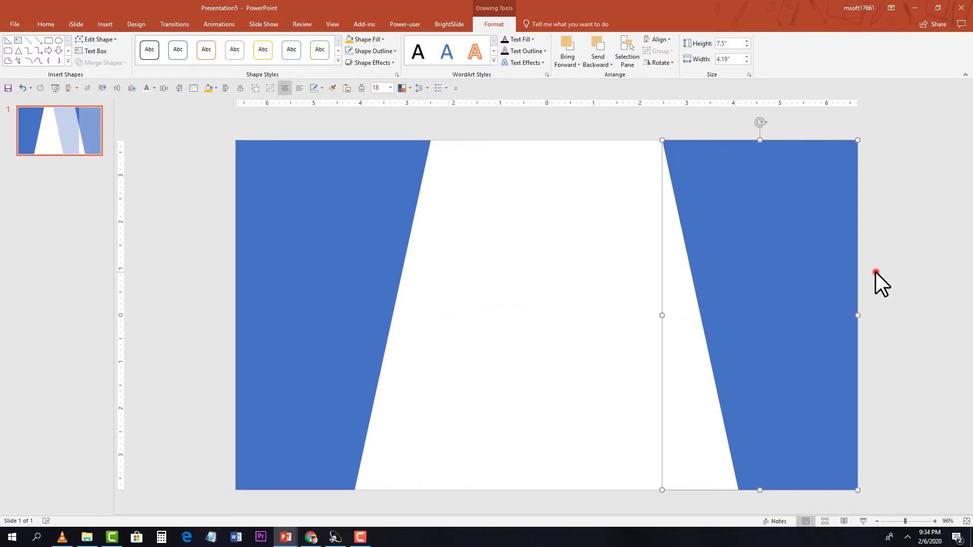
click(875, 272)
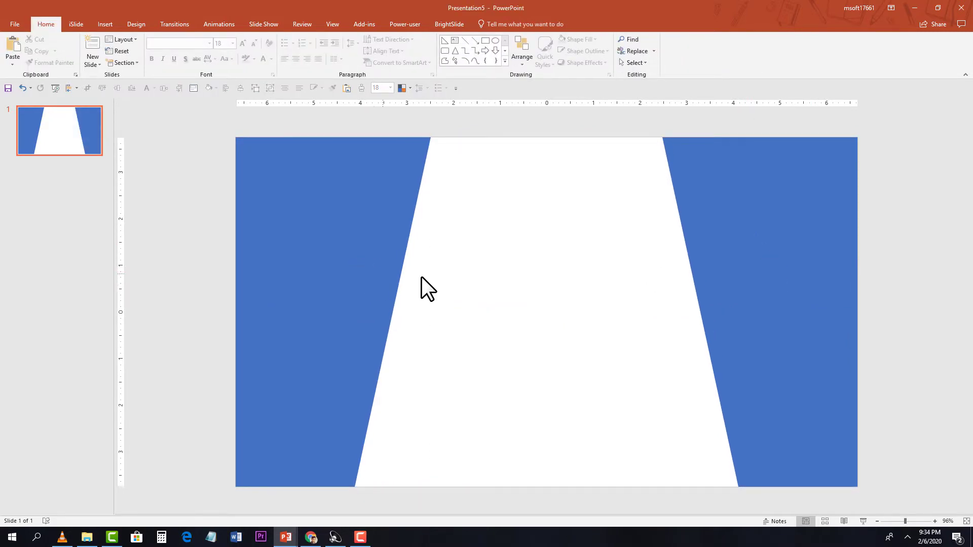
click(372, 243)
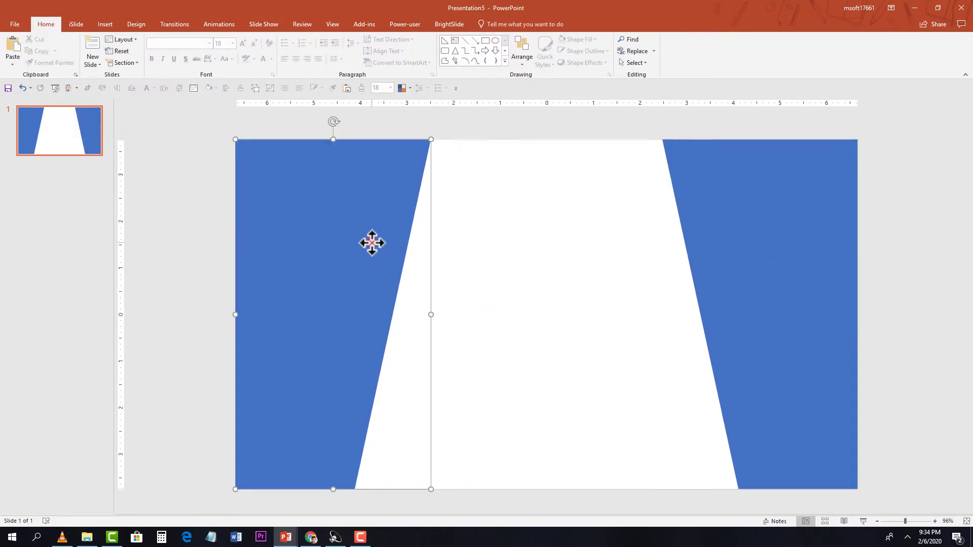
Add the Left motion path from More Motion Paths to the left blue panel.
click(207, 25)
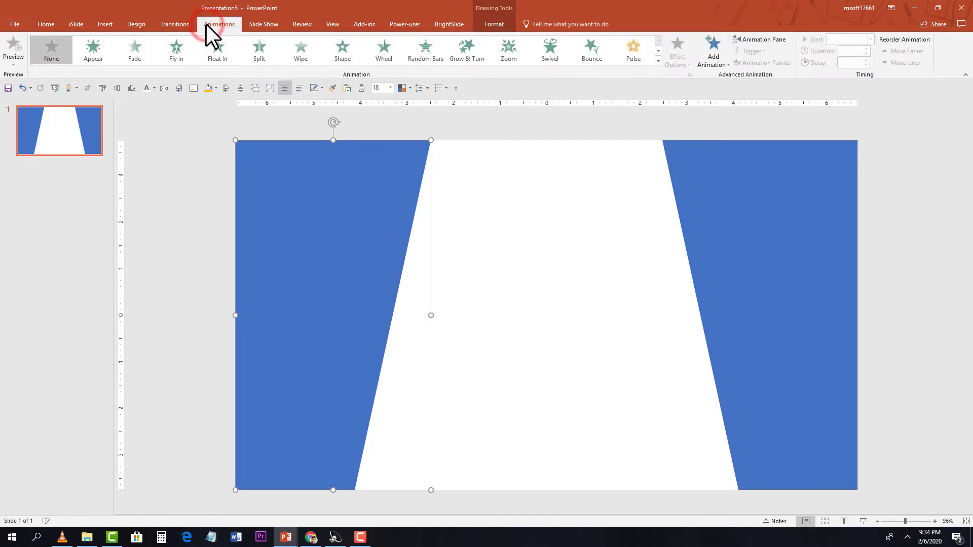
click(727, 68)
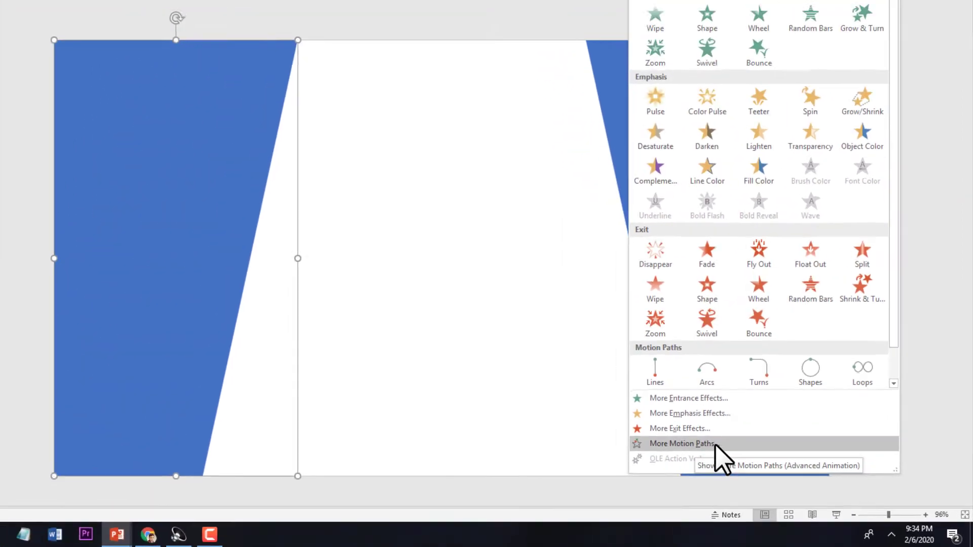
click(647, 417)
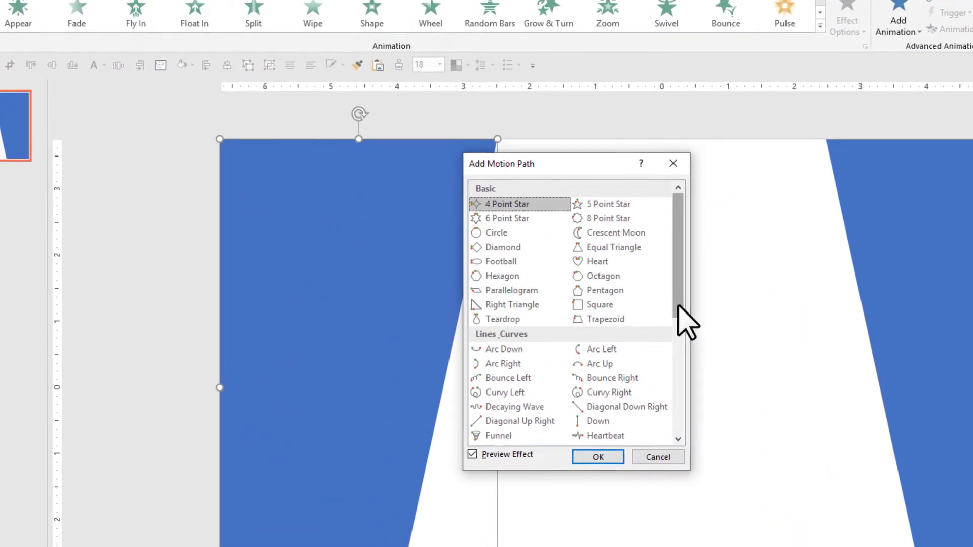
drag(559, 255, 562, 292)
drag(686, 351, 678, 426)
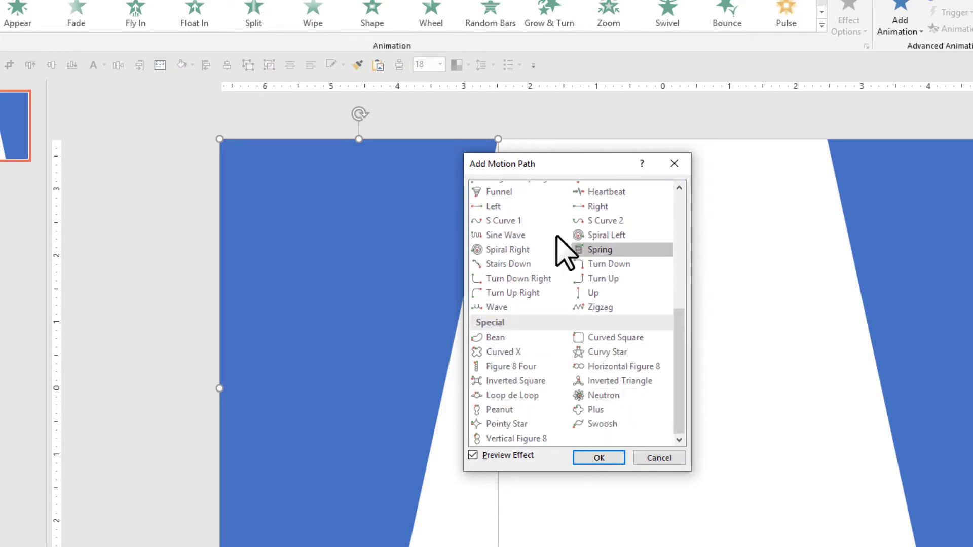
click(513, 208)
click(601, 458)
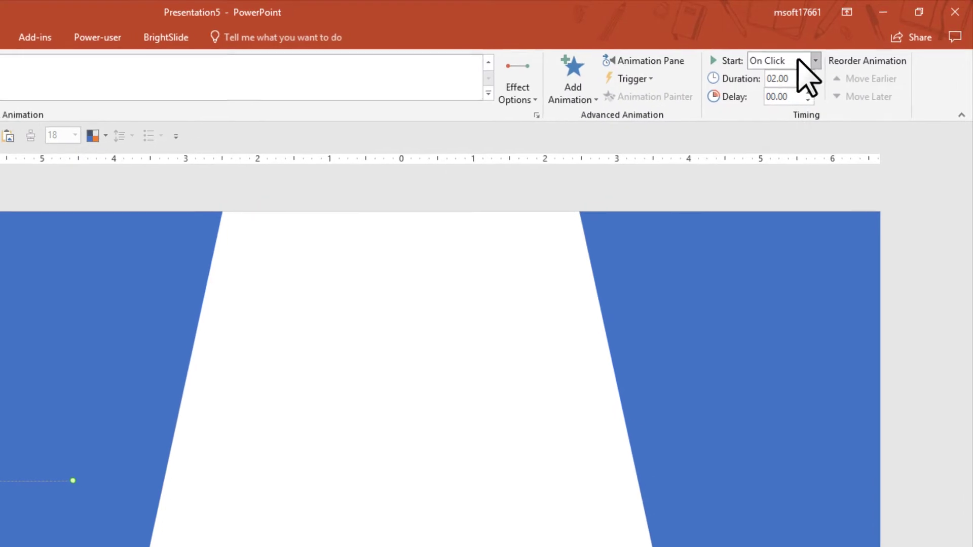
Set the animation to start With Previous with a 3.00-second duration.
click(871, 39)
click(777, 91)
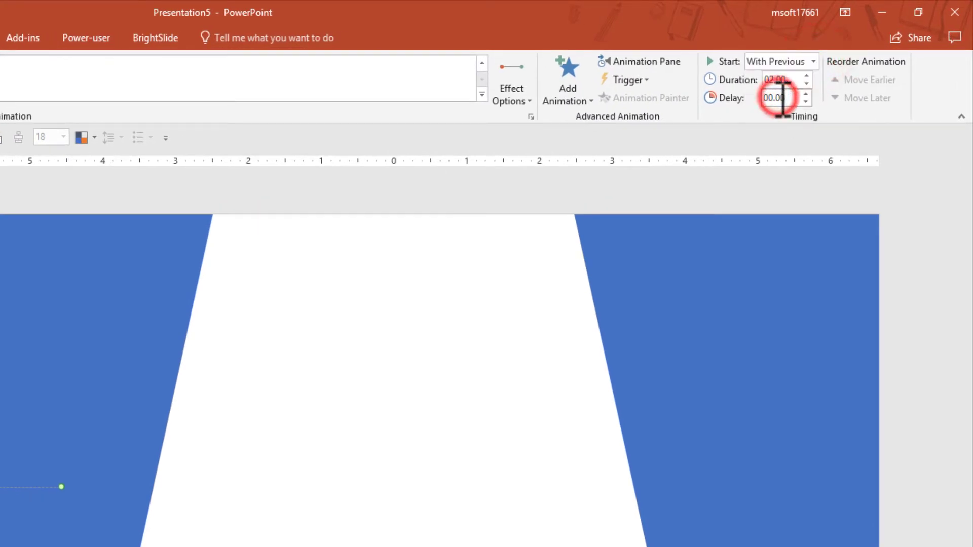
click(786, 80)
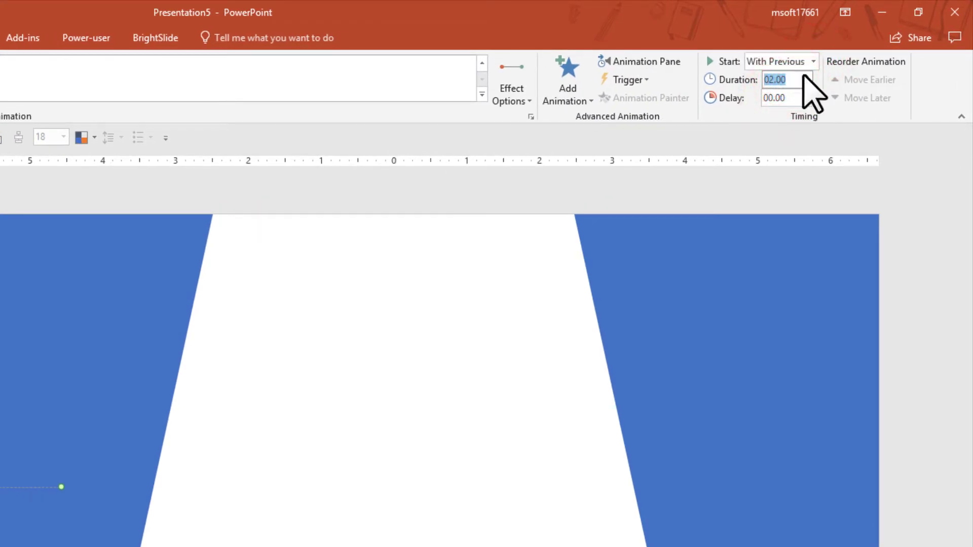
click(806, 76)
click(807, 76)
click(806, 76)
click(806, 76)
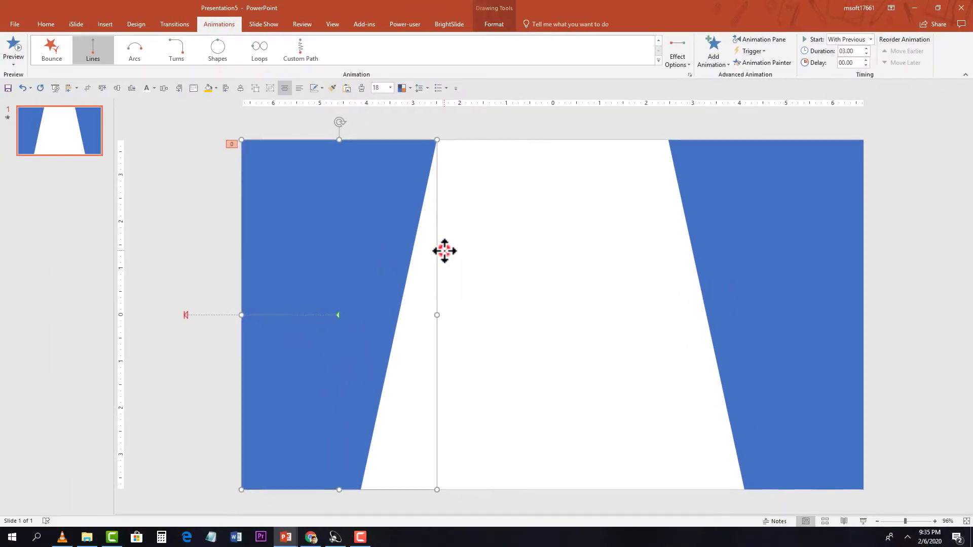
click(235, 386)
click(332, 243)
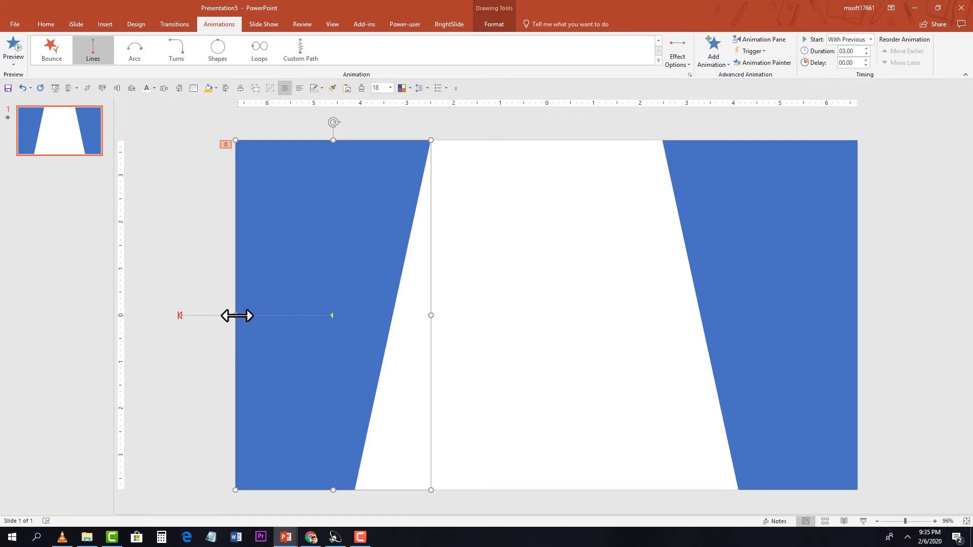
In the Animation Pane, drag Rectangle 4's path end point right to shorten the slide.
click(759, 39)
drag(863, 160, 819, 173)
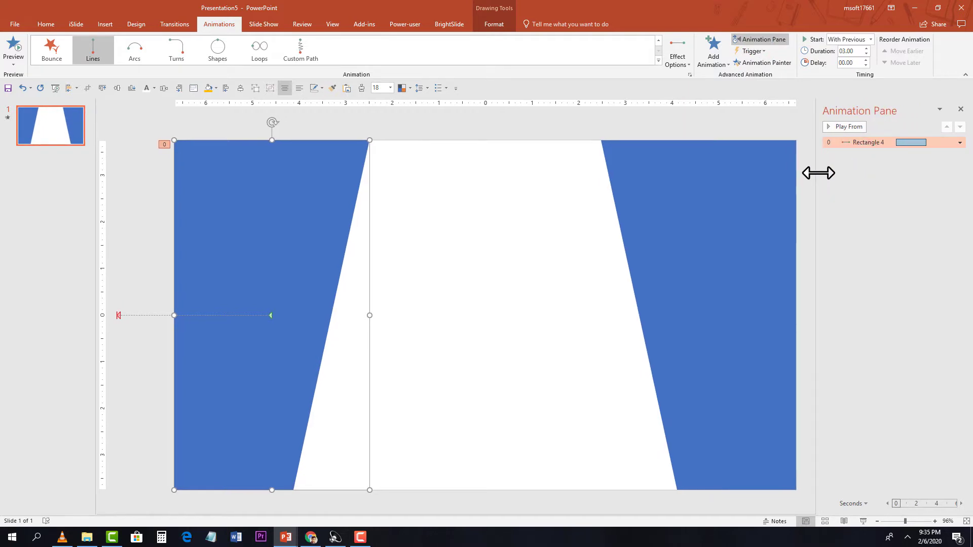
click(854, 142)
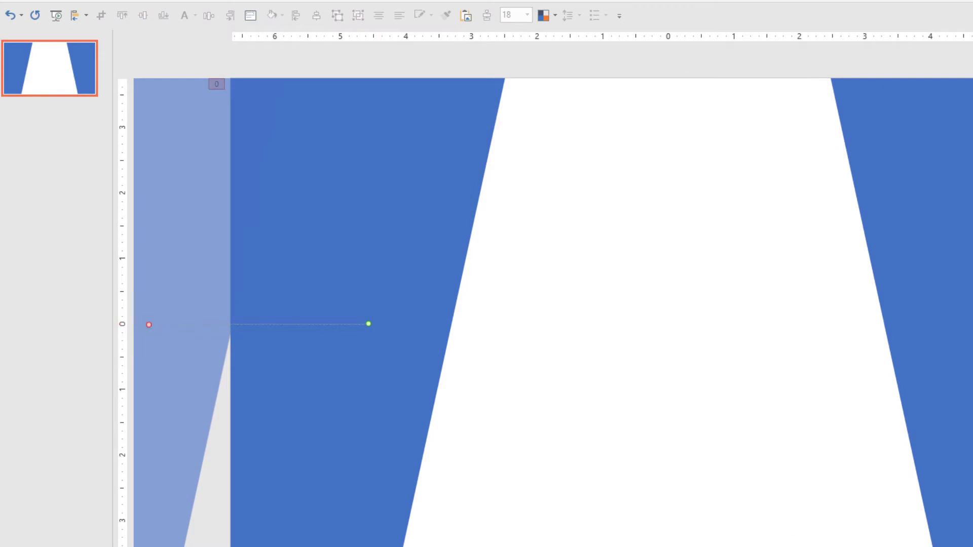
scroll(552, 311, down, 2)
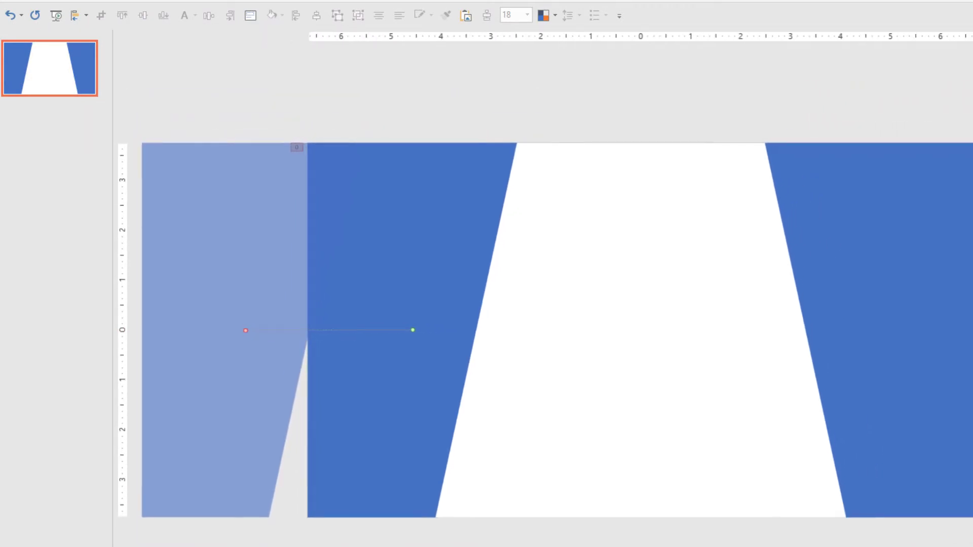
click(259, 330)
drag(259, 330, 345, 330)
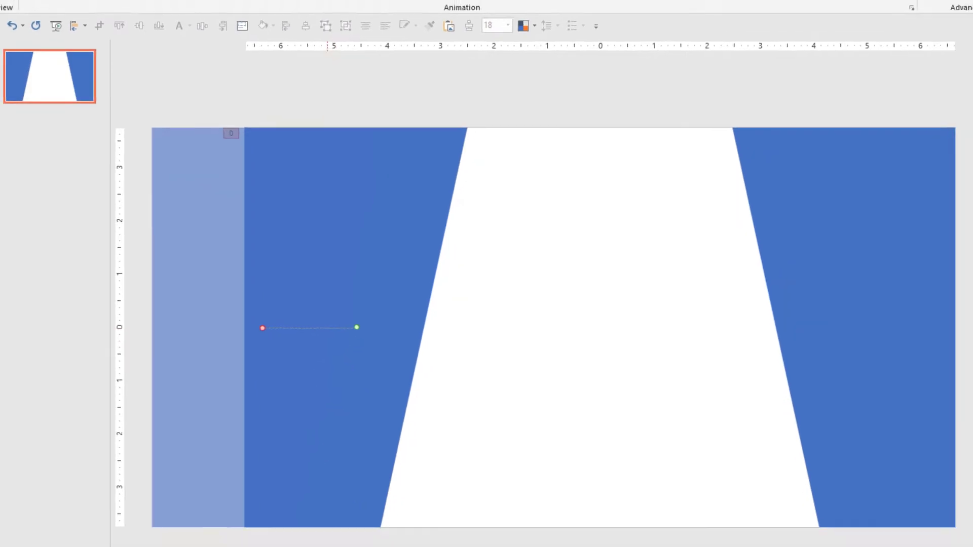
click(256, 497)
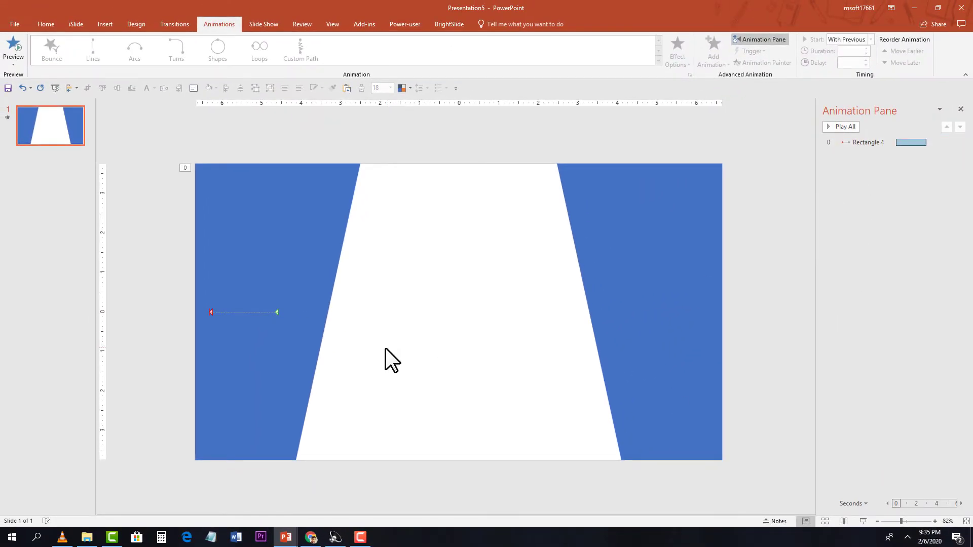
Apply the Right motion path to the right blue panel.
click(657, 208)
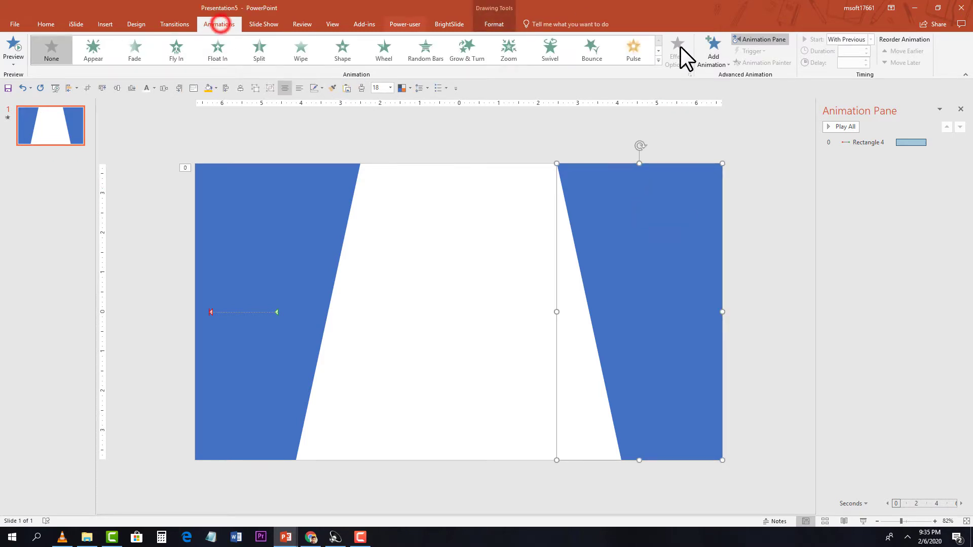
click(713, 66)
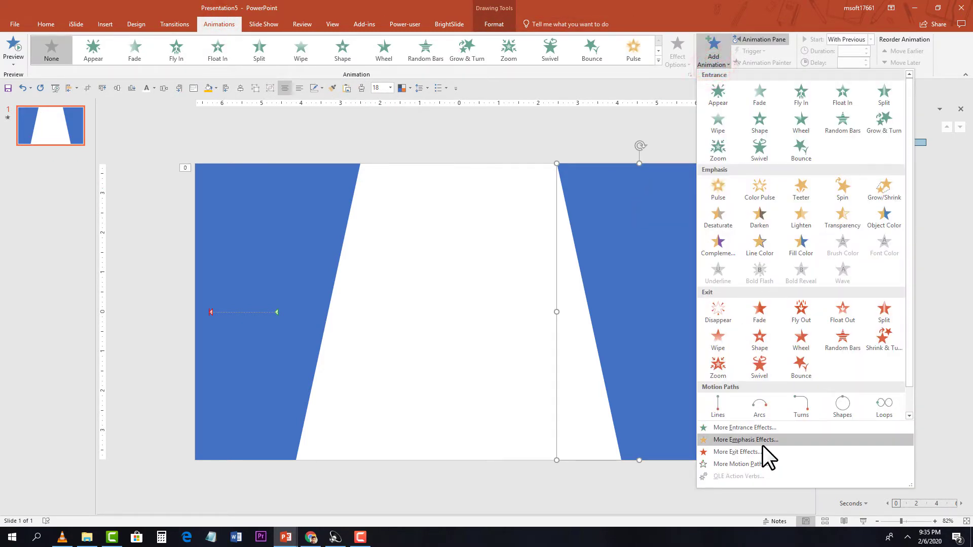
click(761, 463)
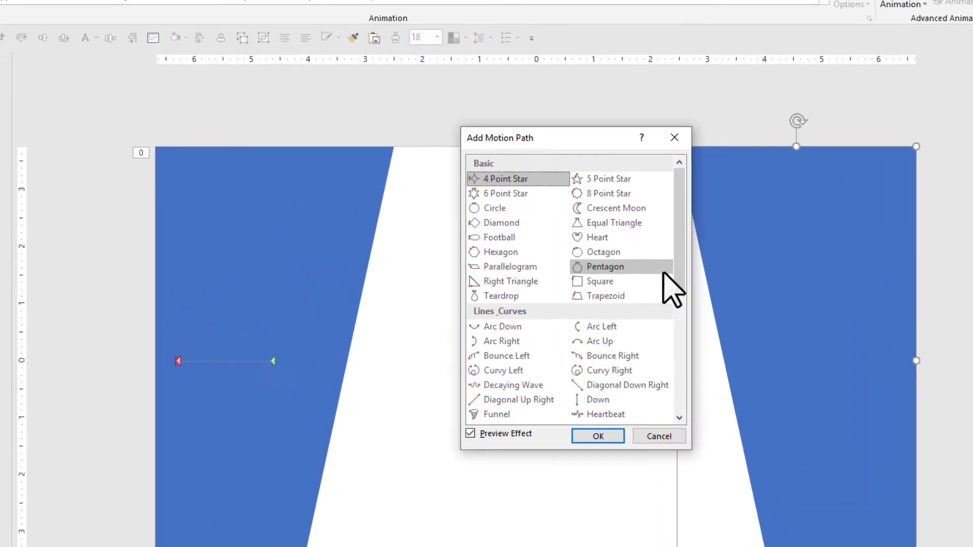
drag(678, 276, 676, 324)
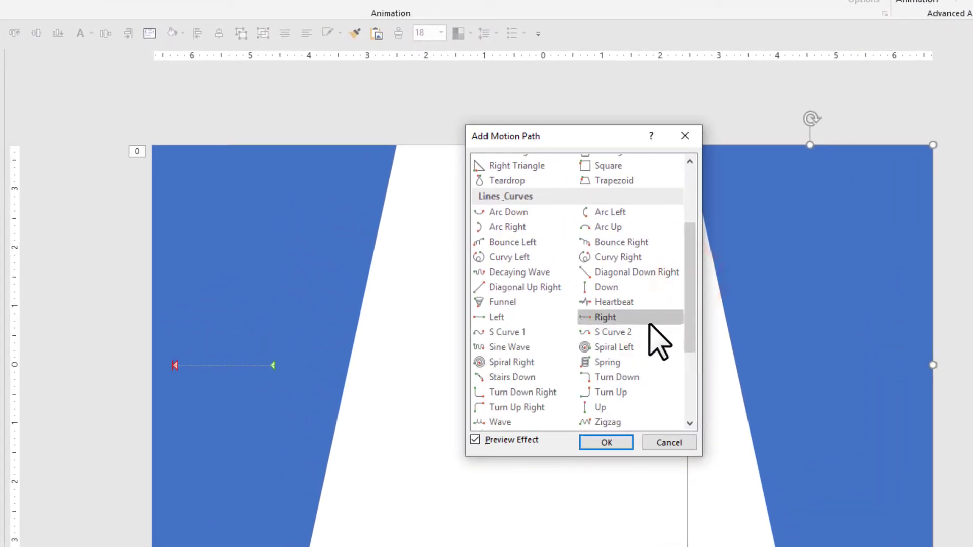
click(633, 318)
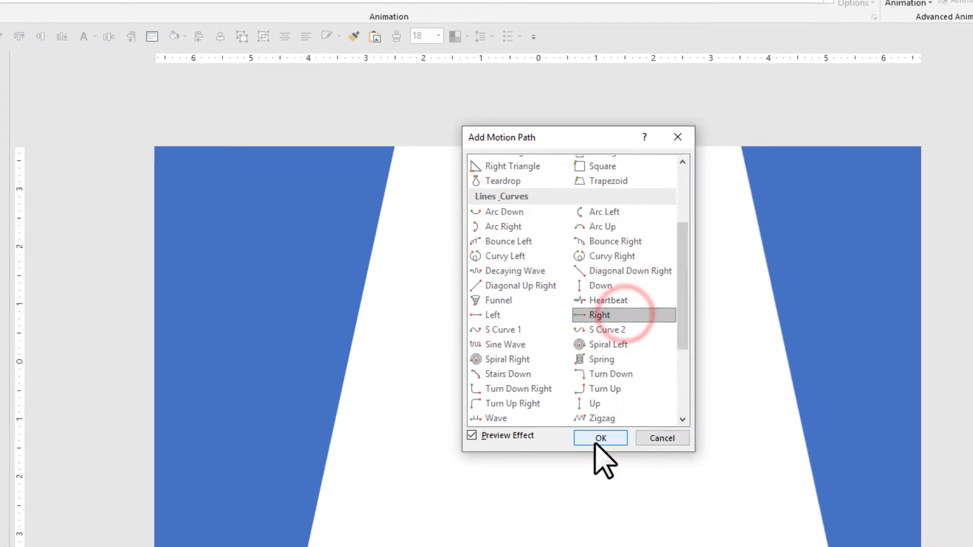
click(598, 441)
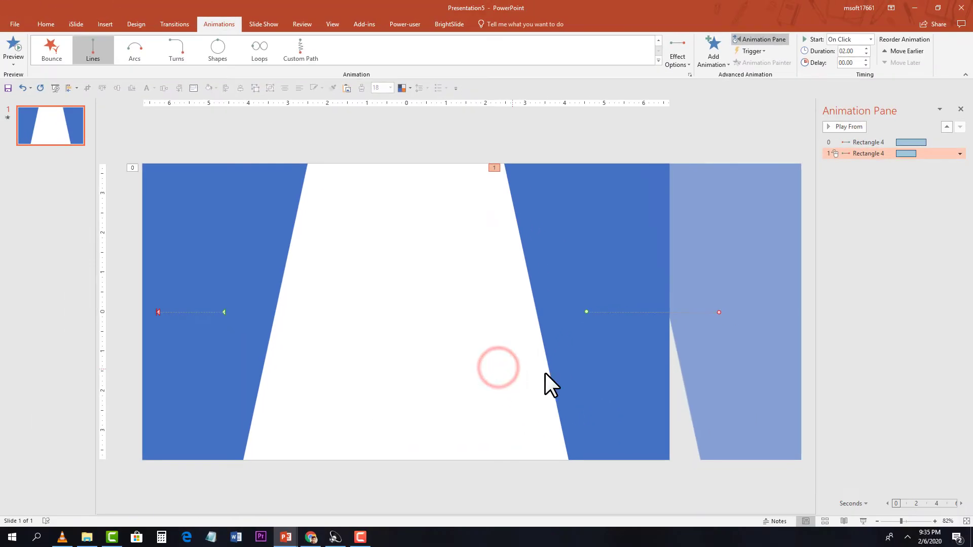
Set it to With Previous at 3.00 seconds and pull the path's end point back.
click(871, 154)
click(855, 41)
click(847, 57)
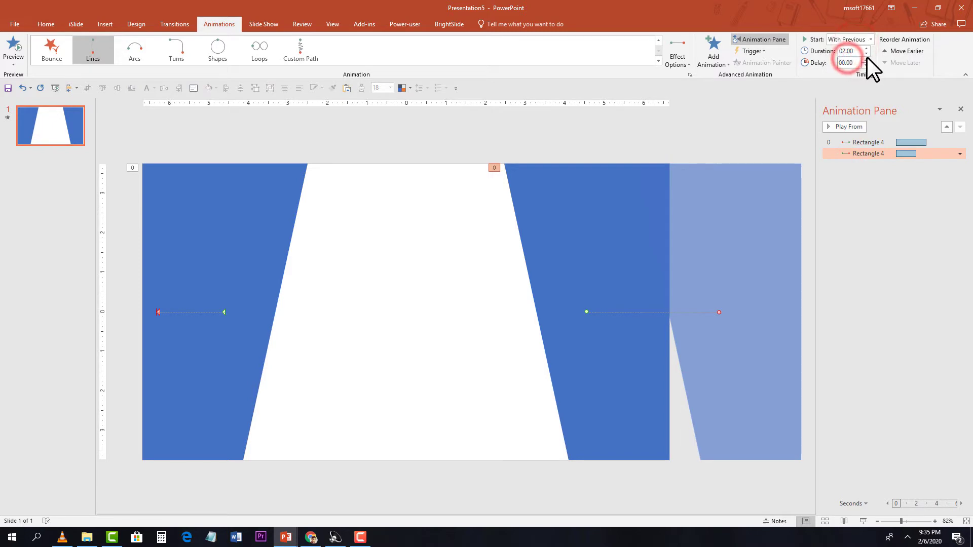
click(868, 47)
click(868, 47)
click(867, 47)
click(868, 47)
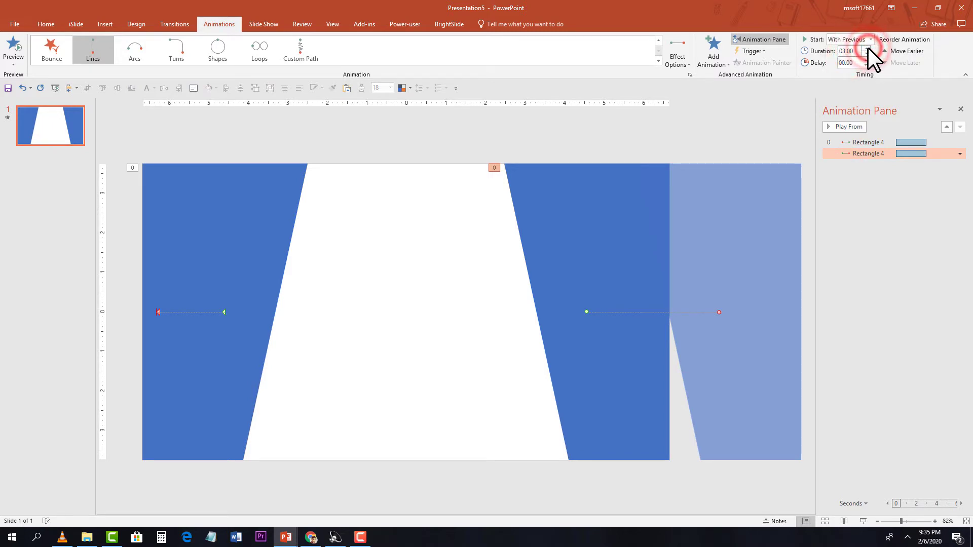
drag(721, 311, 654, 312)
click(721, 468)
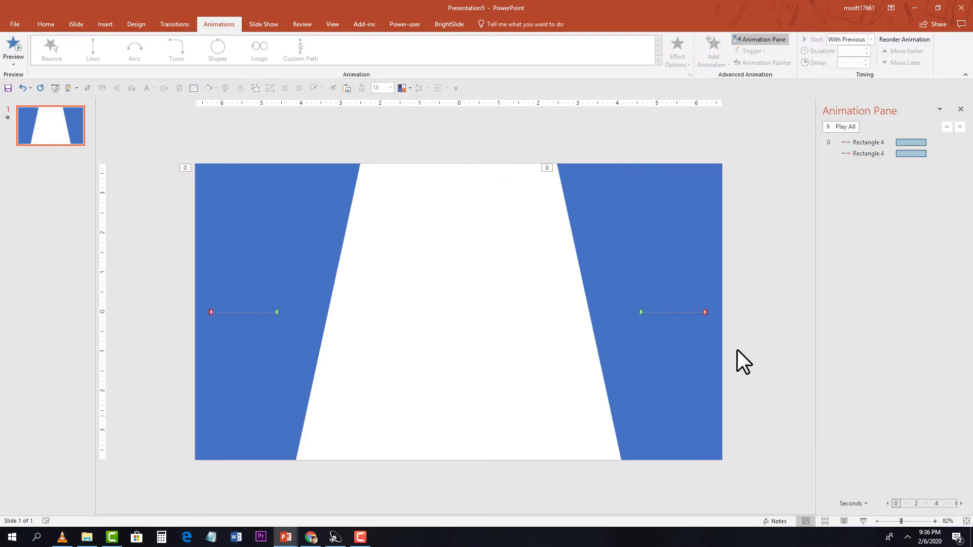
click(705, 312)
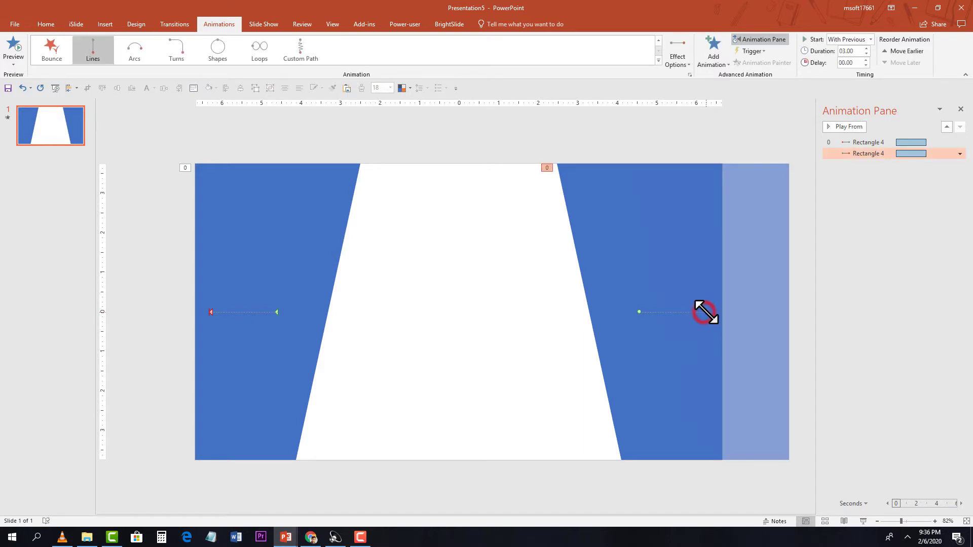
click(715, 462)
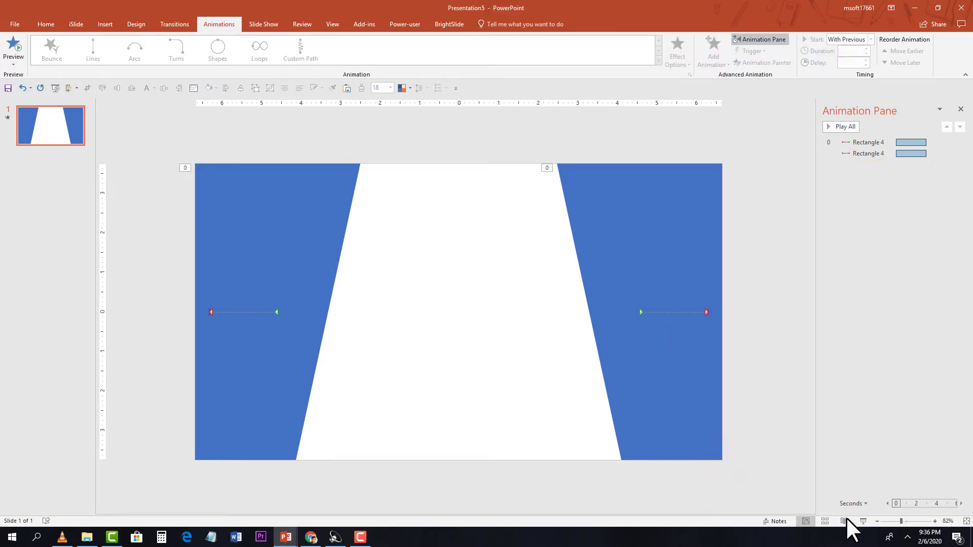
click(865, 520)
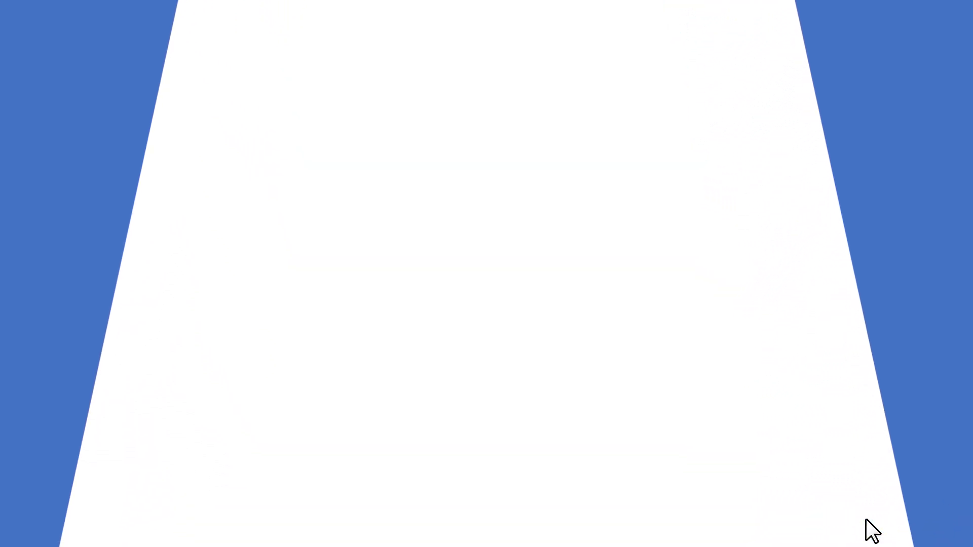
right_click(525, 217)
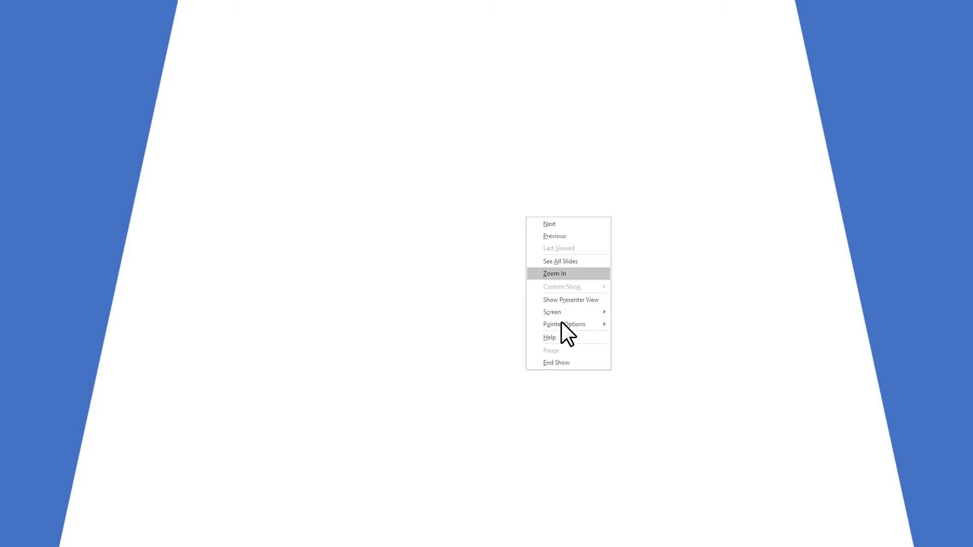
click(565, 364)
click(759, 265)
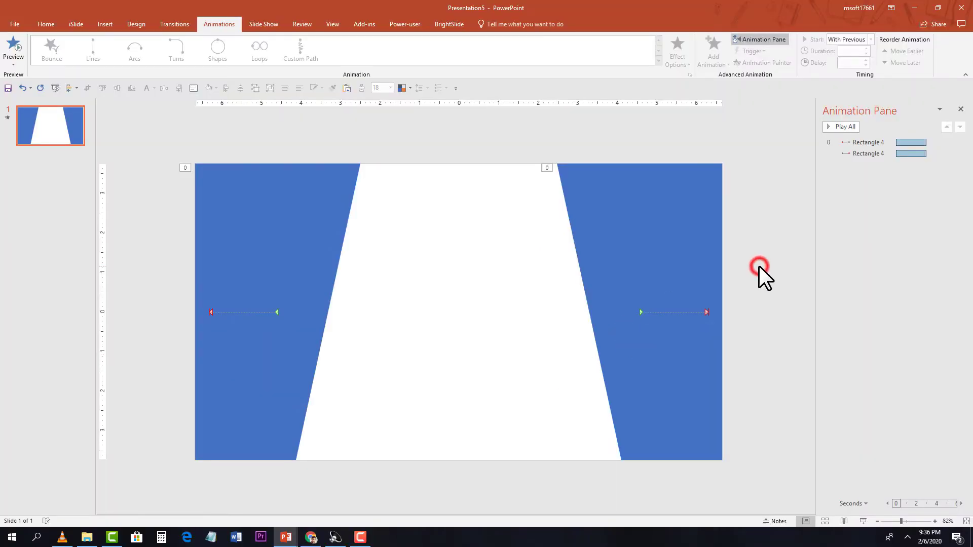
click(106, 22)
click(172, 56)
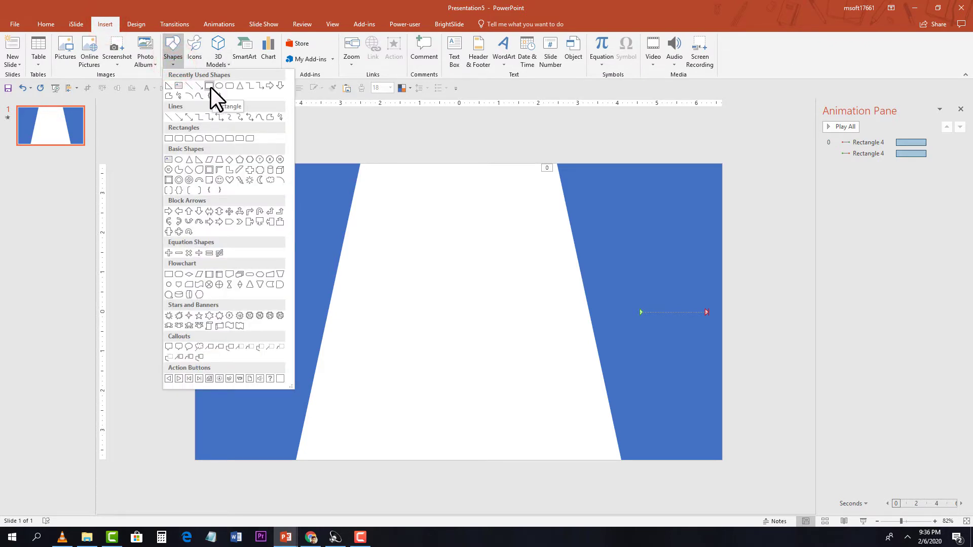
Draw a 7.5" by 5.68" rectangle over the slide's left half, with no outline and orange fill.
click(211, 87)
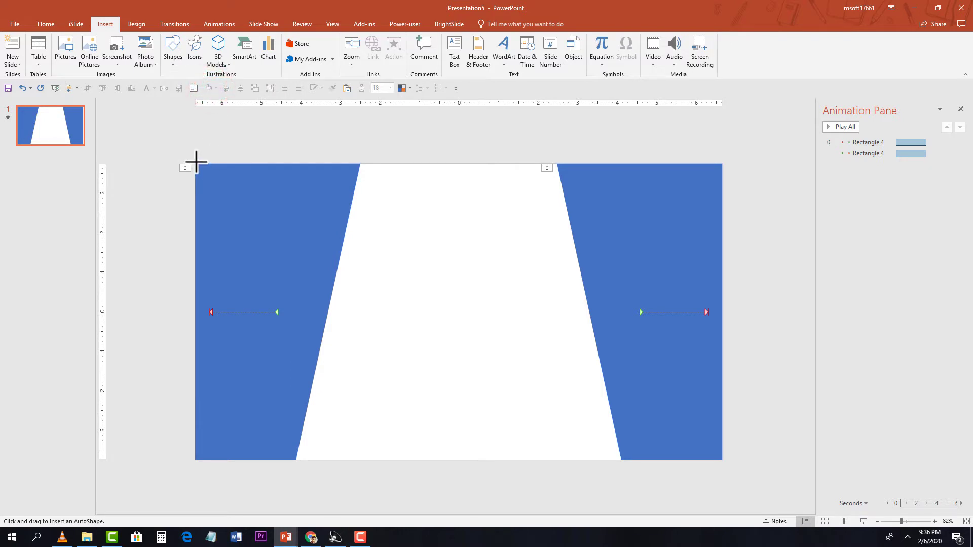
mouse_move(195, 163)
mouse_down()
mouse_move(300, 289)
mouse_move(369, 417)
mouse_move(420, 461)
mouse_up()
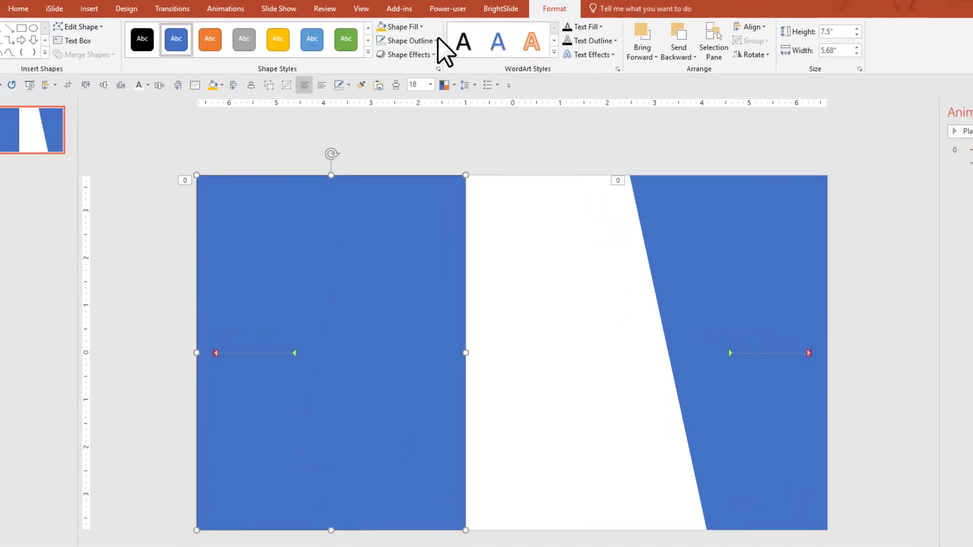
click(395, 51)
click(430, 152)
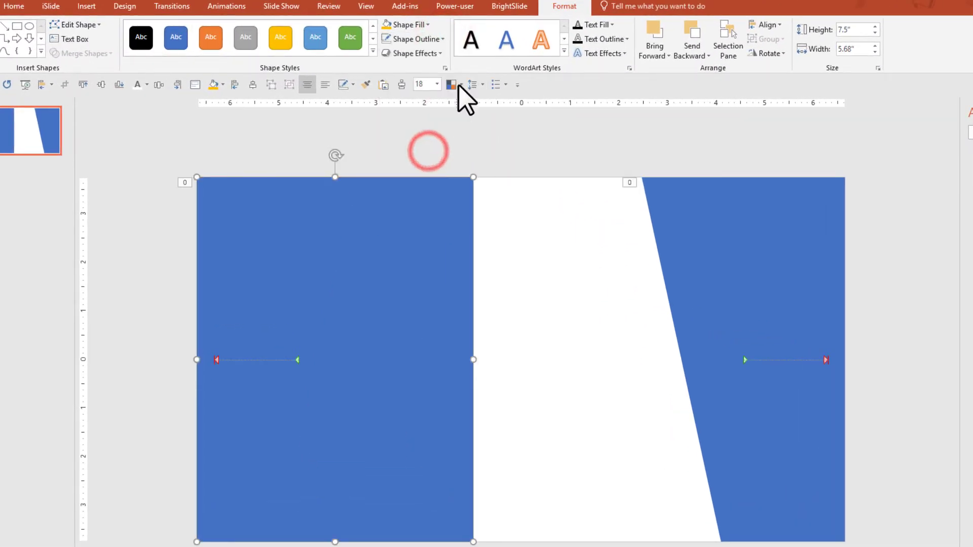
click(430, 24)
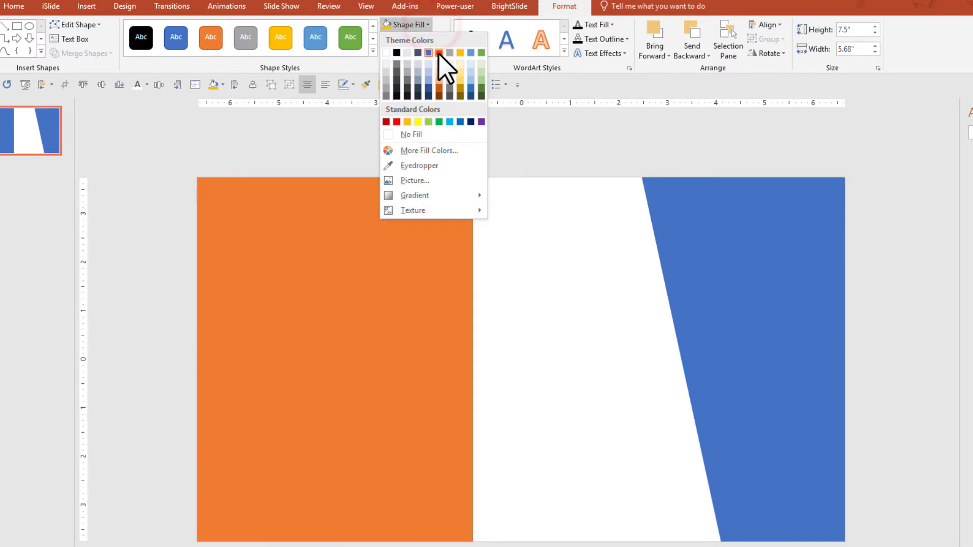
click(438, 51)
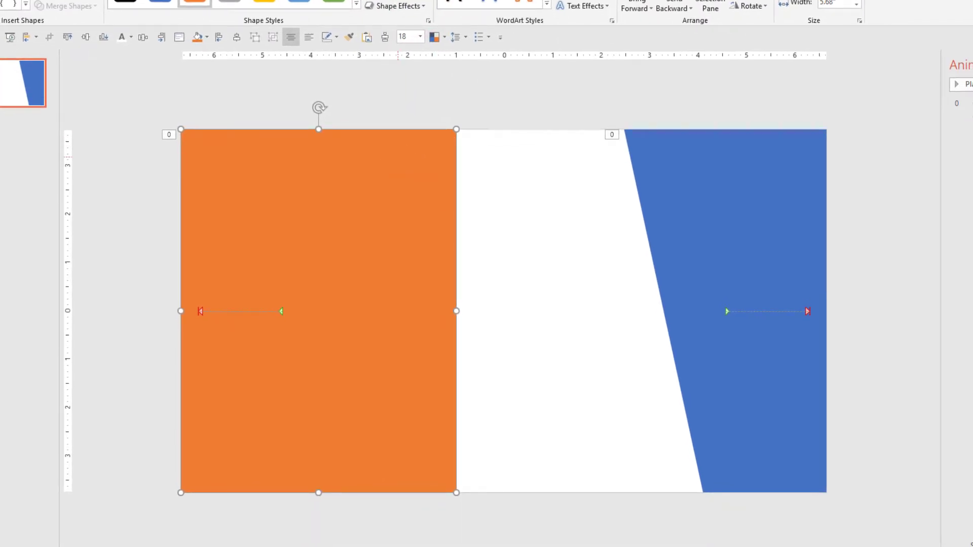
right_click(398, 157)
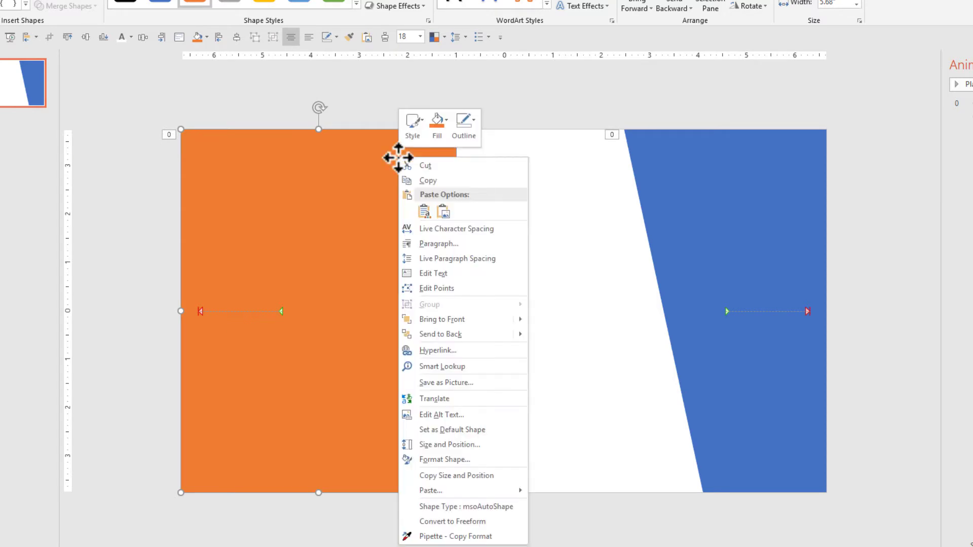
With Edit Points, drag the orange rectangle's top-right corner left to slant it.
click(435, 289)
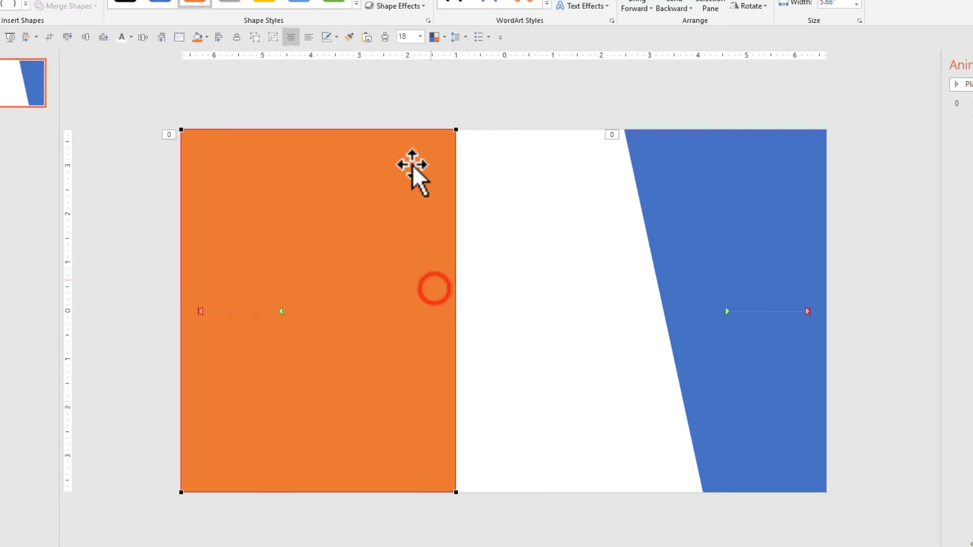
drag(456, 131, 307, 131)
click(307, 131)
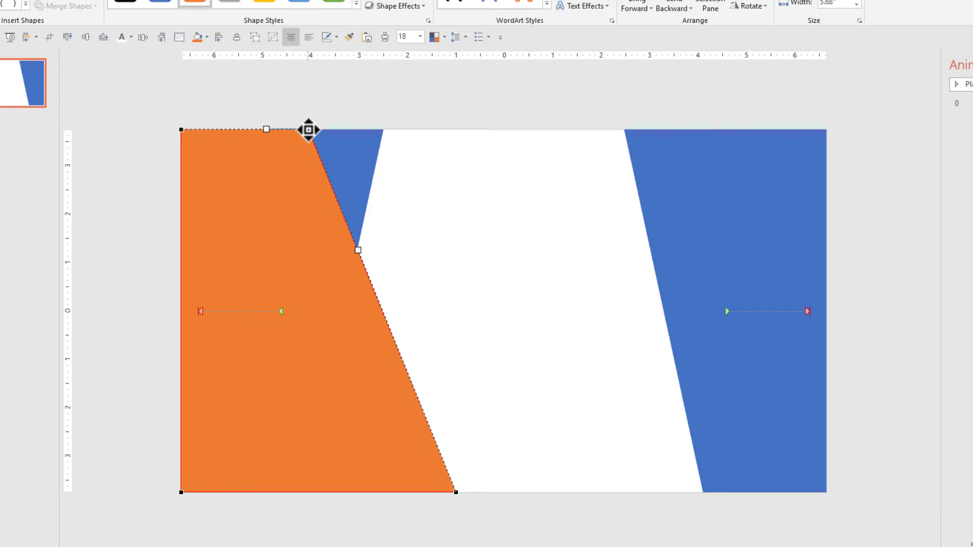
click(343, 113)
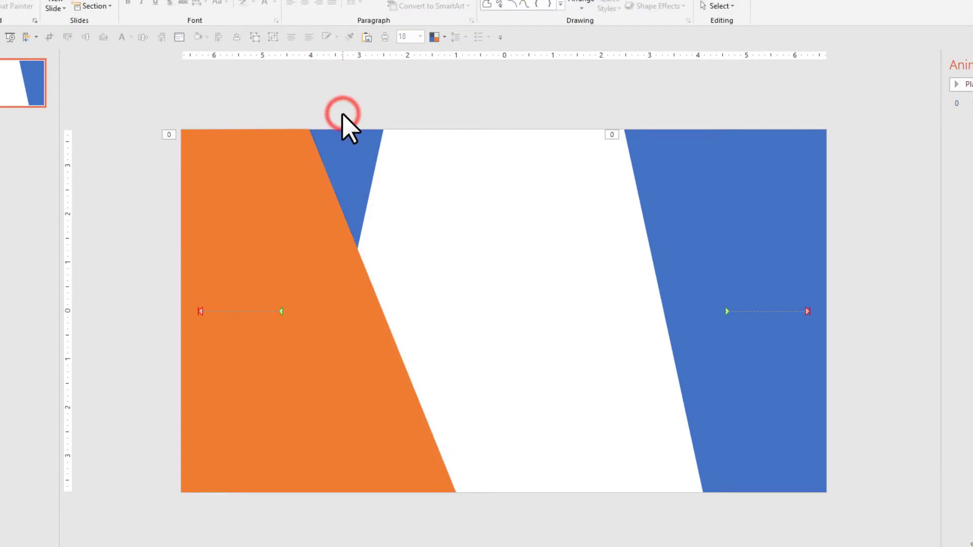
Copy the slanted orange shape and paste a copy over the slide's right half.
click(359, 310)
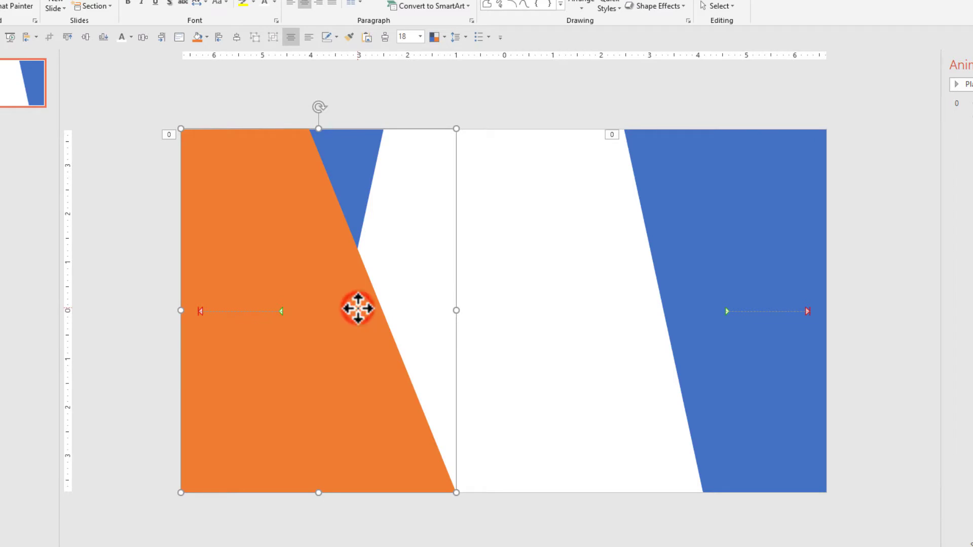
right_click(358, 308)
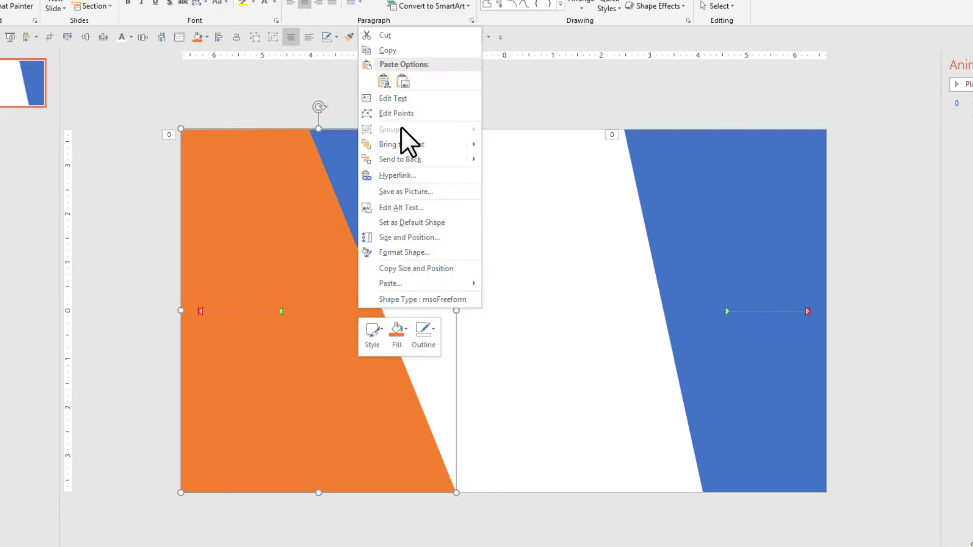
click(385, 50)
right_click(524, 188)
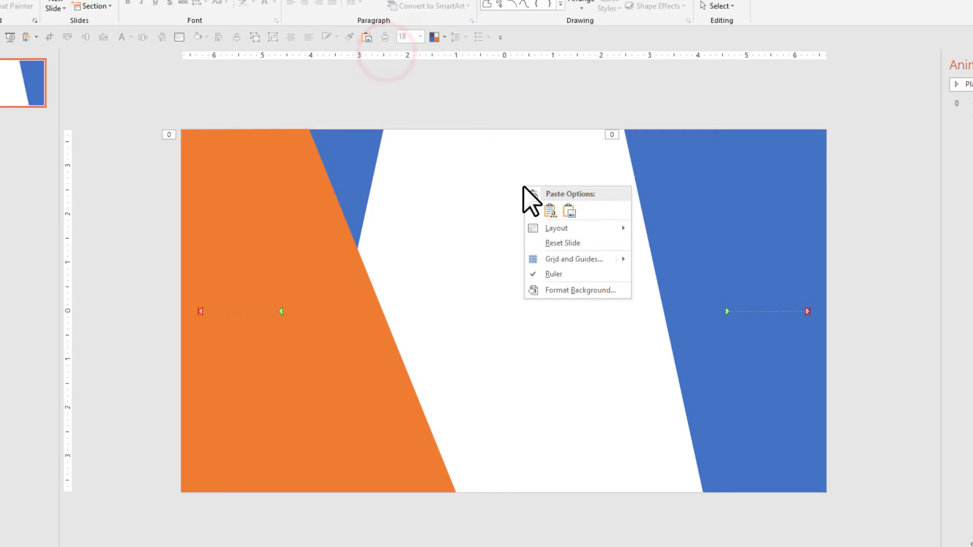
click(548, 215)
drag(327, 305, 633, 297)
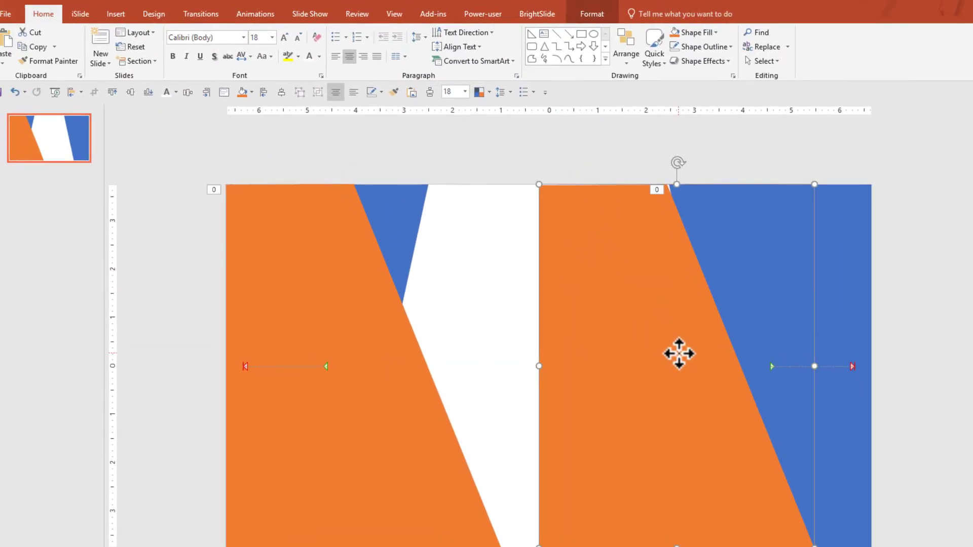
Flip the orange copy horizontally and set it flush against the slide's right edge.
click(608, 31)
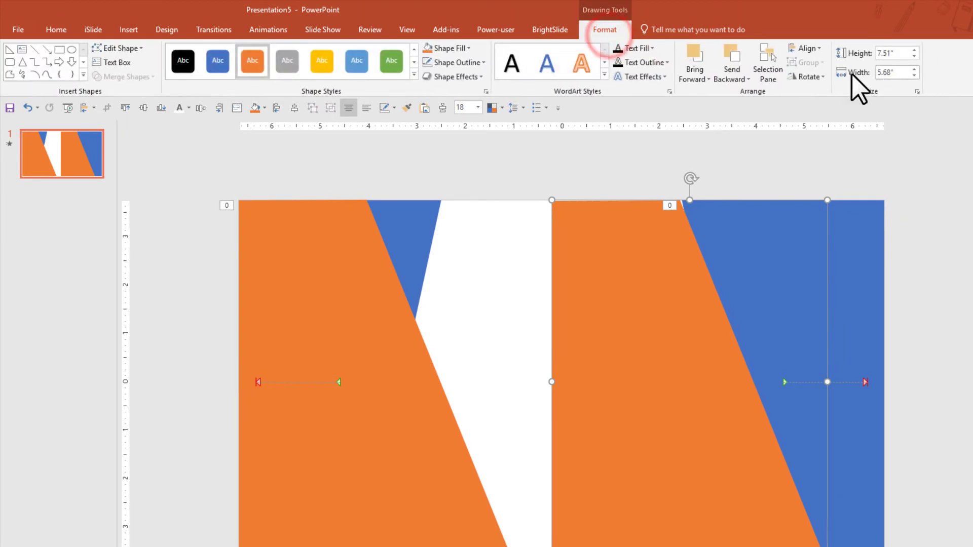
click(807, 77)
click(830, 136)
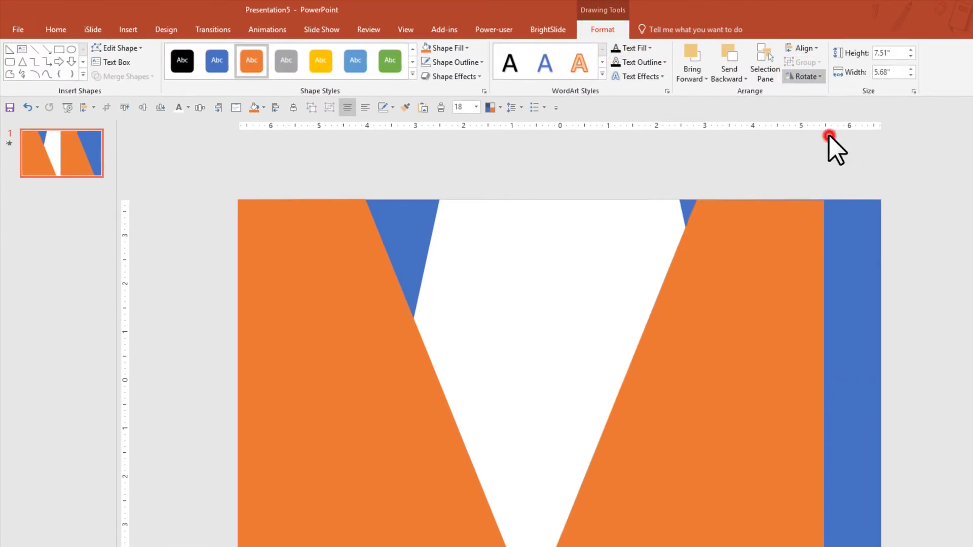
drag(597, 280, 635, 282)
click(742, 259)
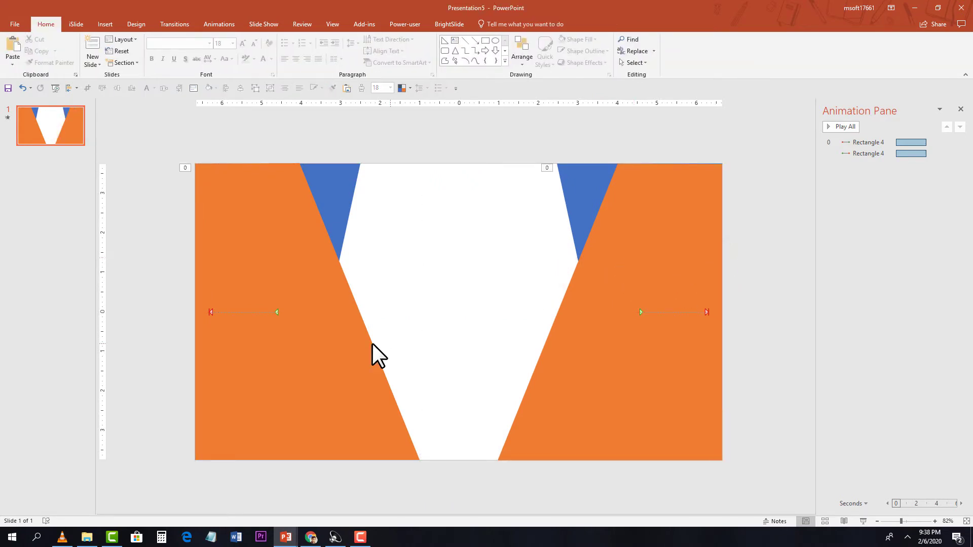
click(278, 214)
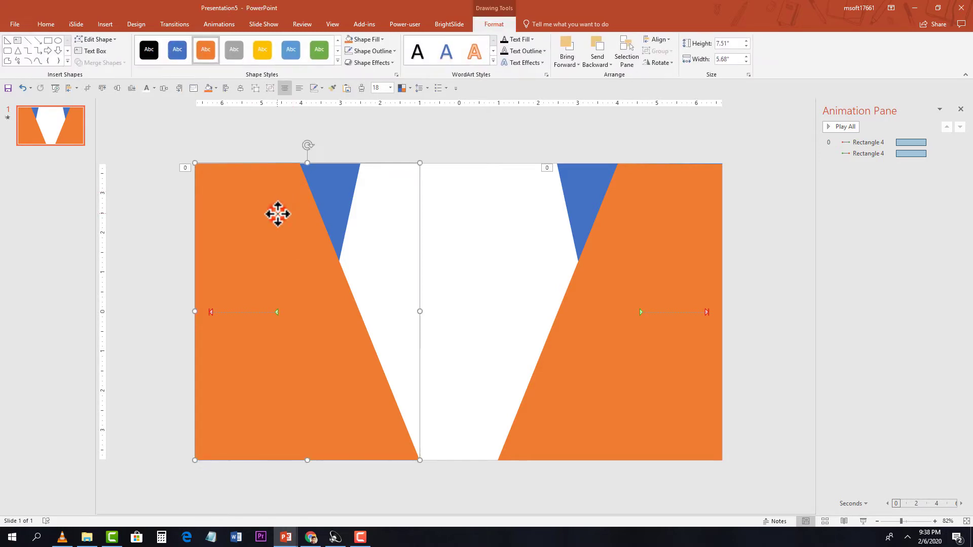
Add the Left motion path to the left orange panel.
click(219, 24)
click(714, 60)
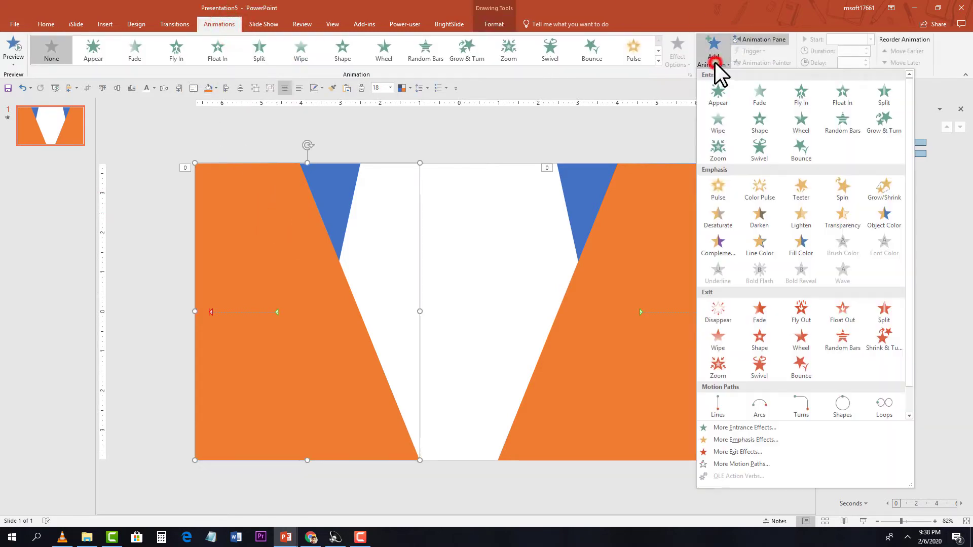
click(736, 464)
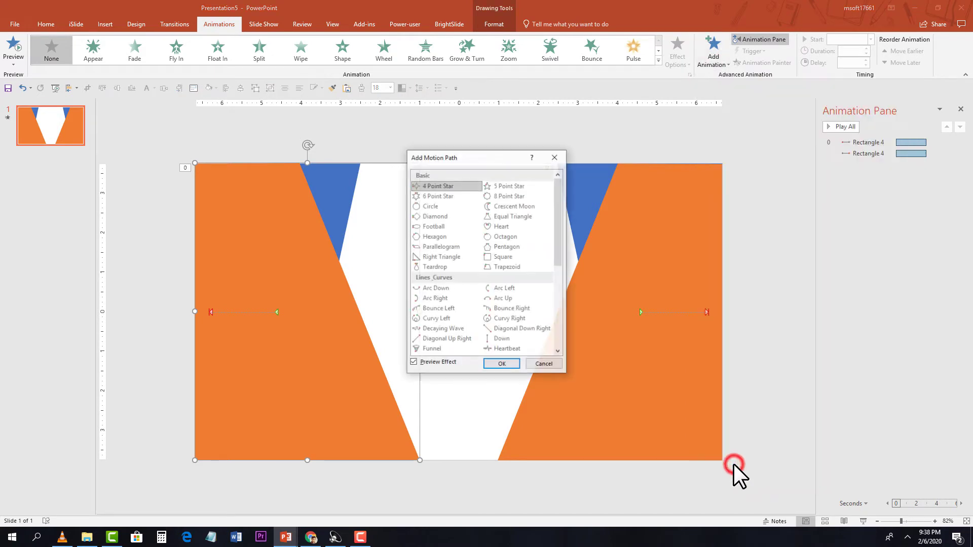
drag(558, 249, 557, 276)
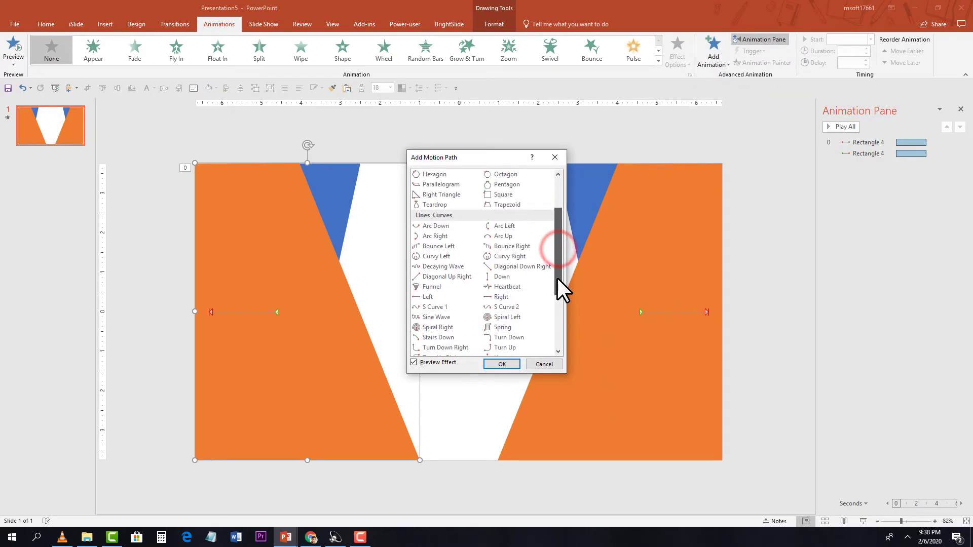
click(445, 298)
click(494, 364)
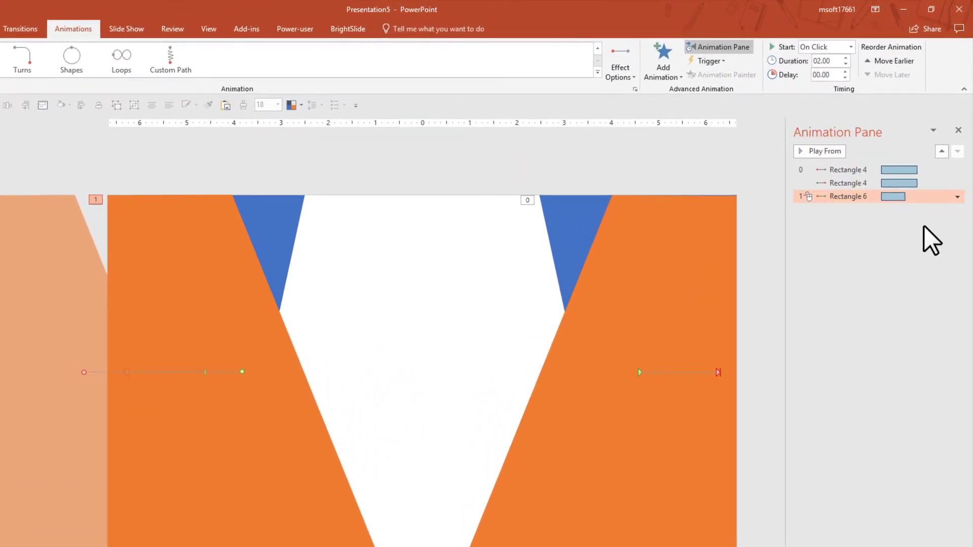
Set Rectangle 6 to With Previous at 3.00 seconds and shorten its path.
click(874, 155)
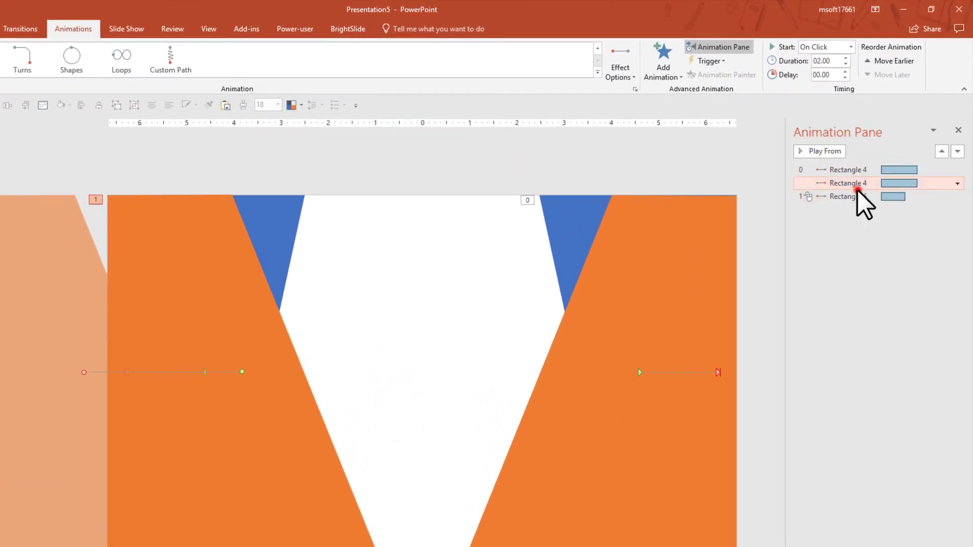
click(858, 197)
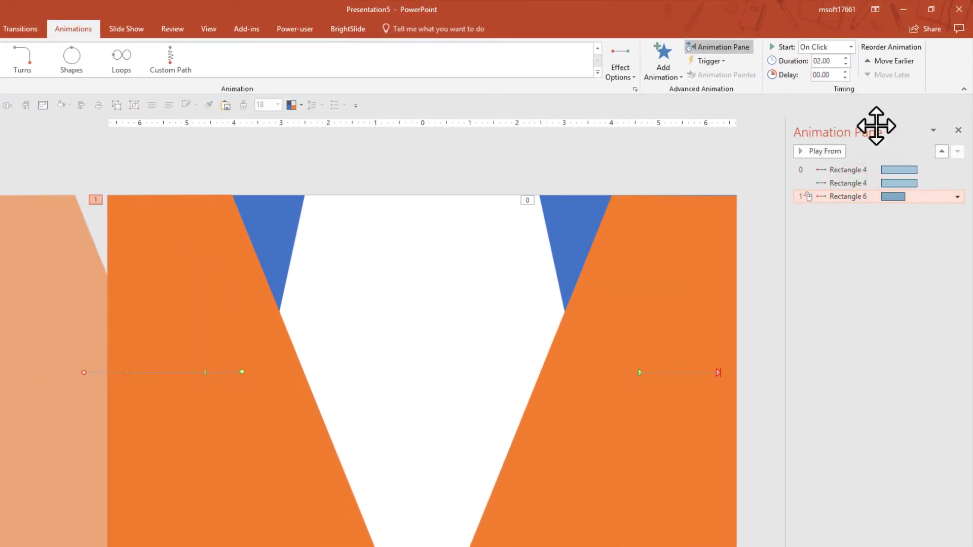
click(849, 47)
click(816, 70)
click(845, 57)
click(846, 57)
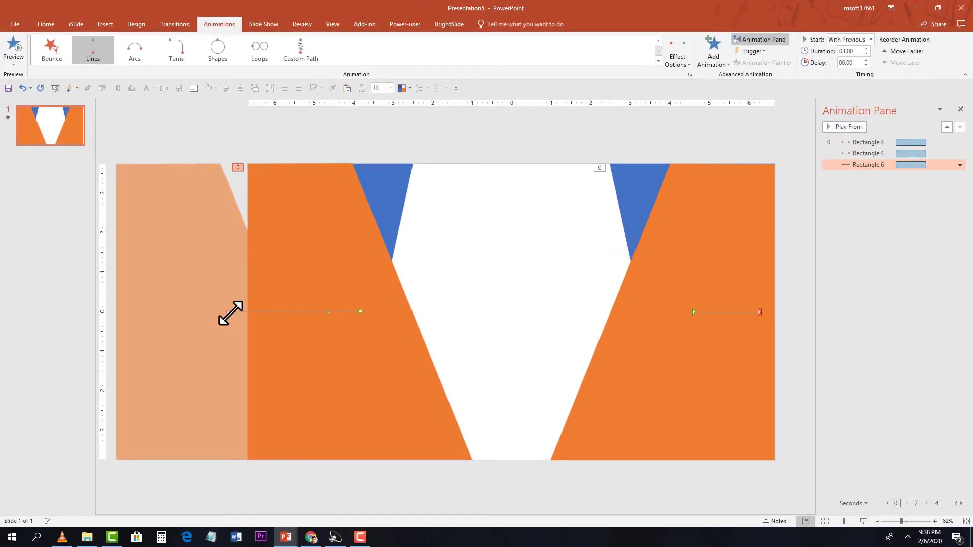
drag(230, 313, 274, 314)
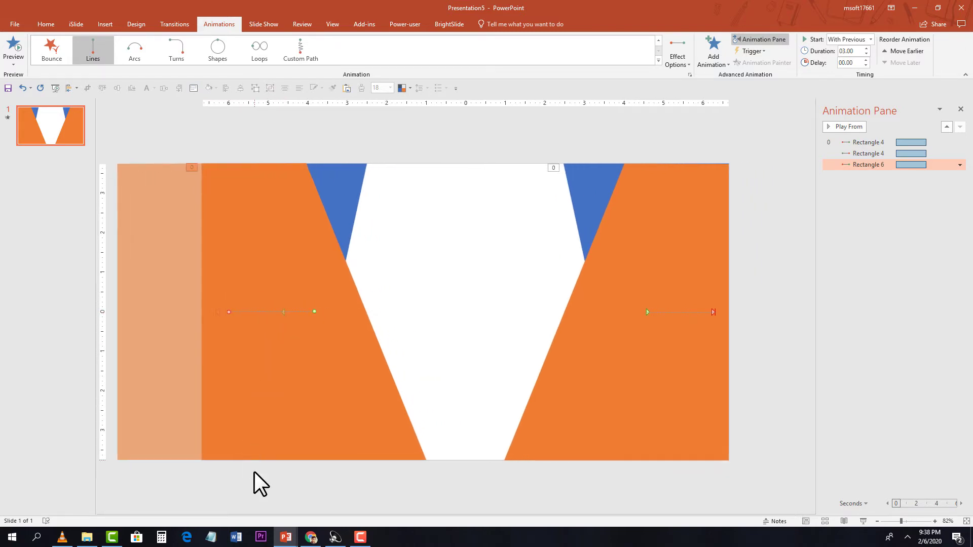
click(255, 473)
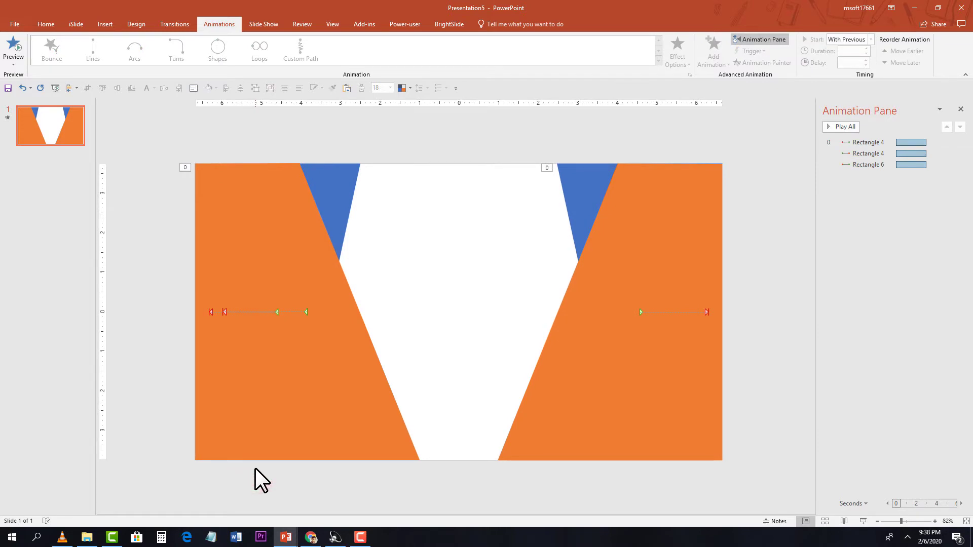
click(633, 247)
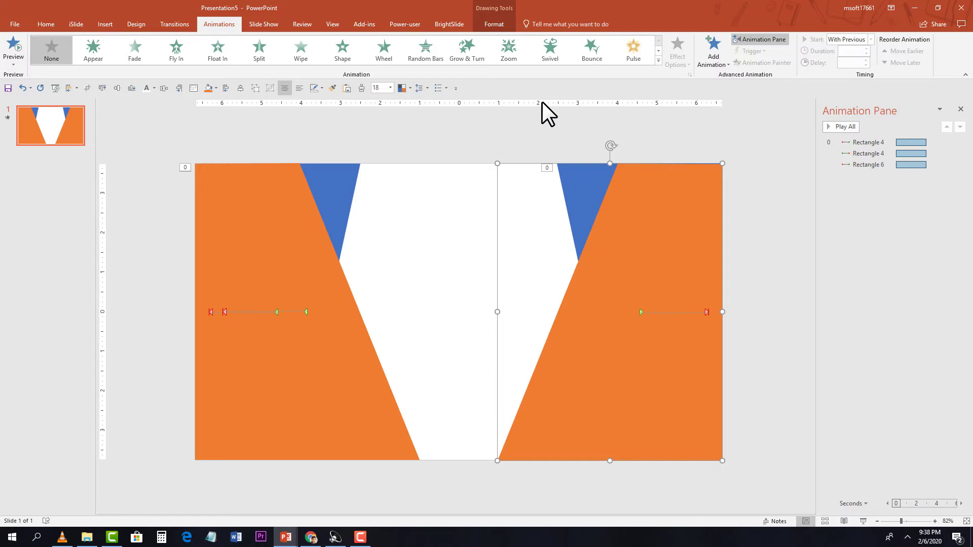
Apply the Right motion path to the right orange panel.
click(712, 60)
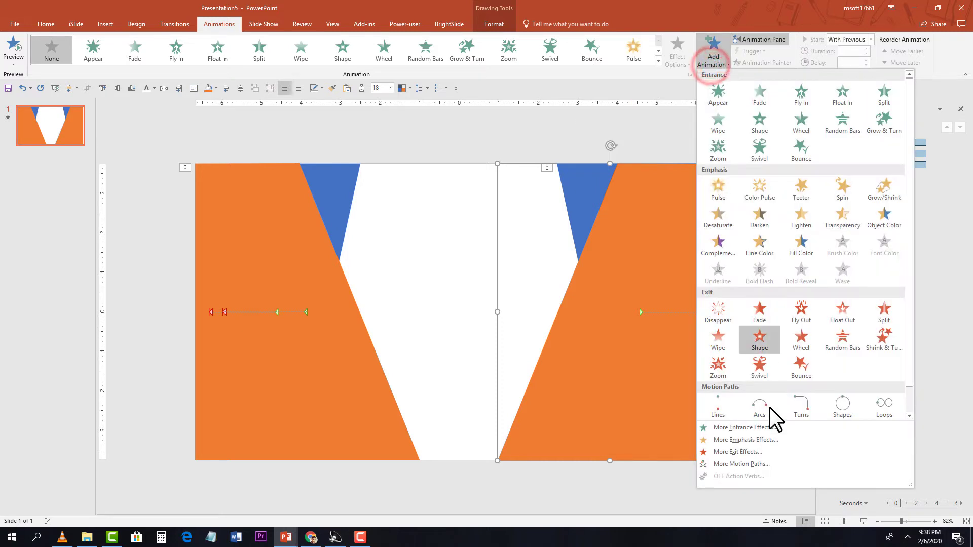
click(746, 465)
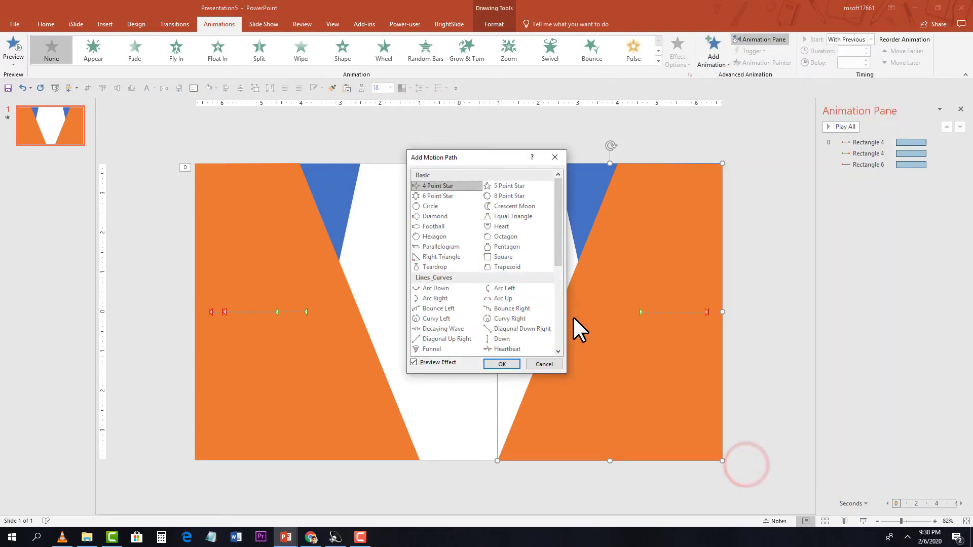
drag(556, 258, 558, 278)
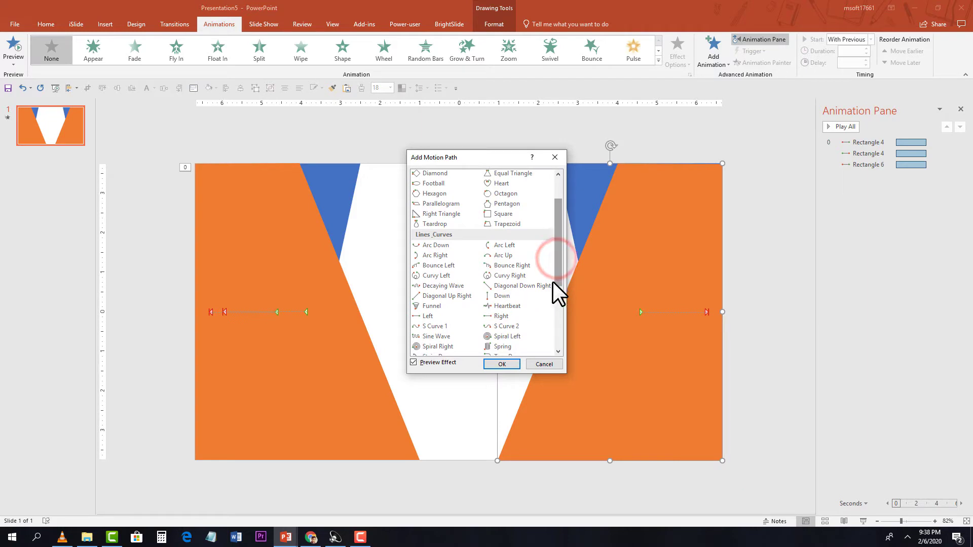
click(511, 315)
click(499, 365)
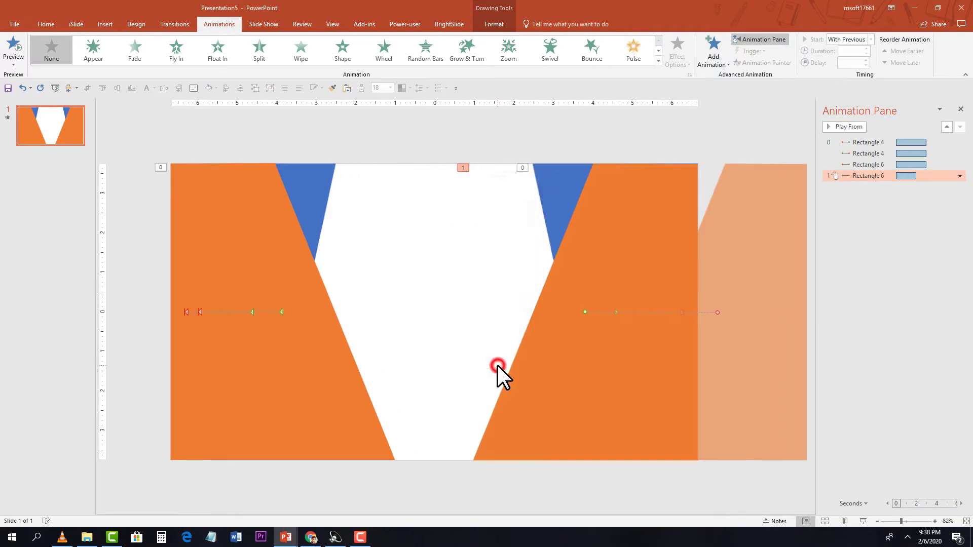
Set the panel's motion to start With Previous over 3.00 seconds and shorten its travel.
click(870, 39)
click(850, 58)
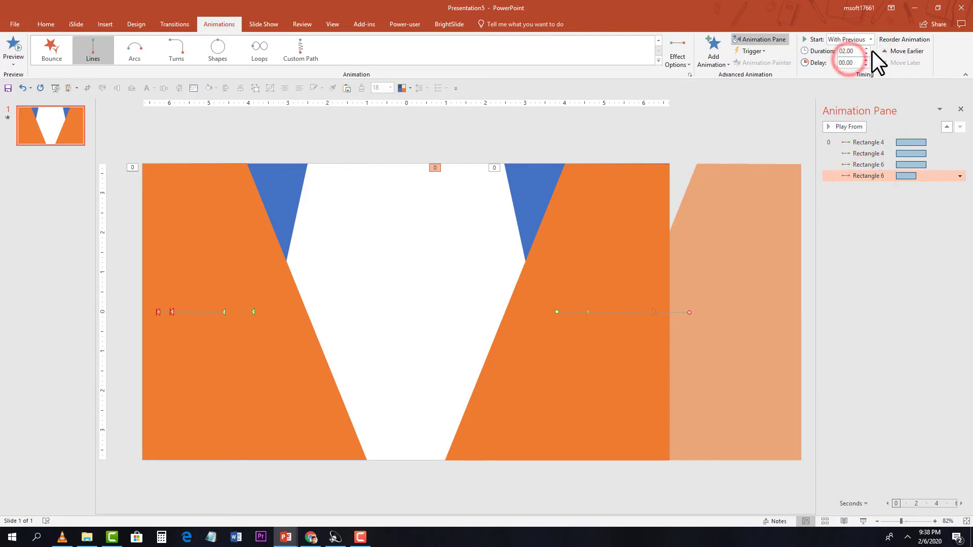
click(868, 48)
click(868, 47)
click(867, 47)
click(868, 48)
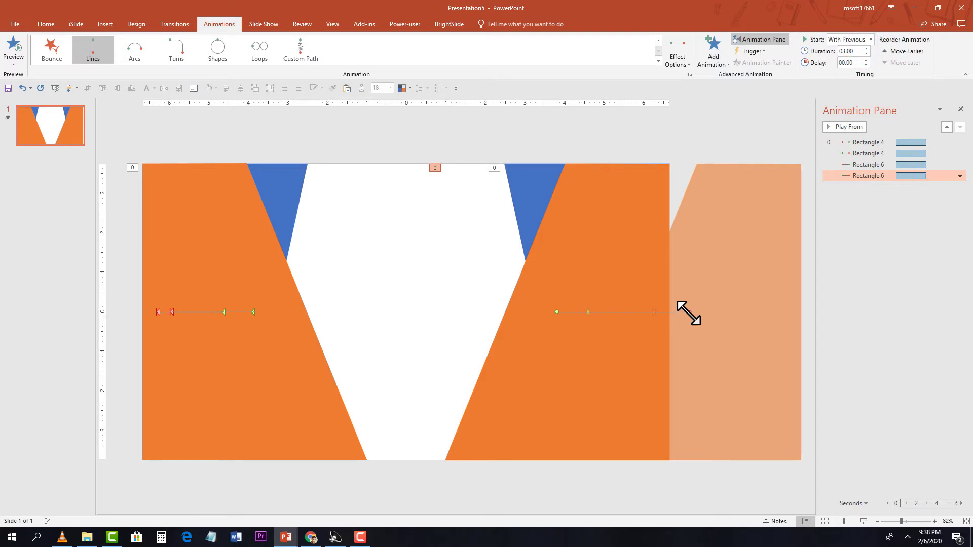
drag(688, 313, 643, 312)
click(679, 467)
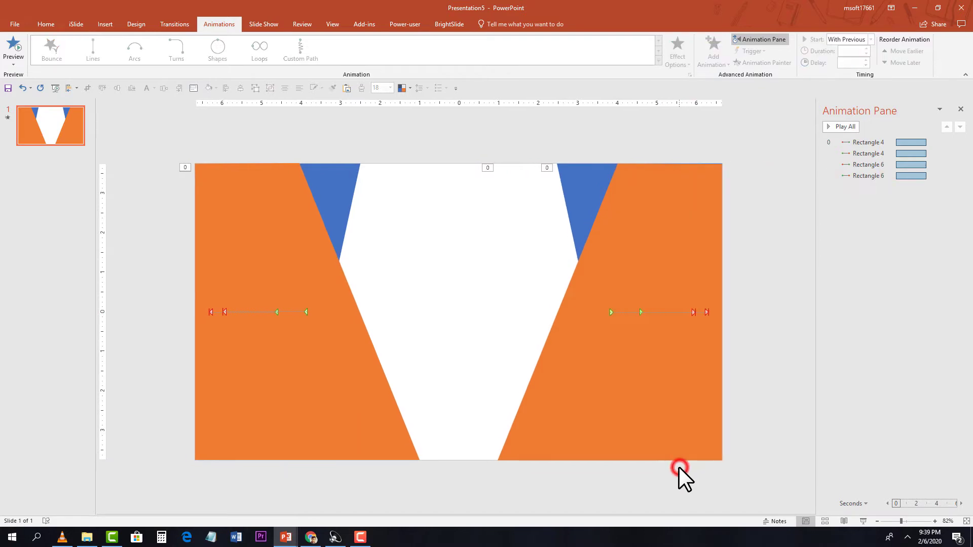
click(764, 323)
click(864, 521)
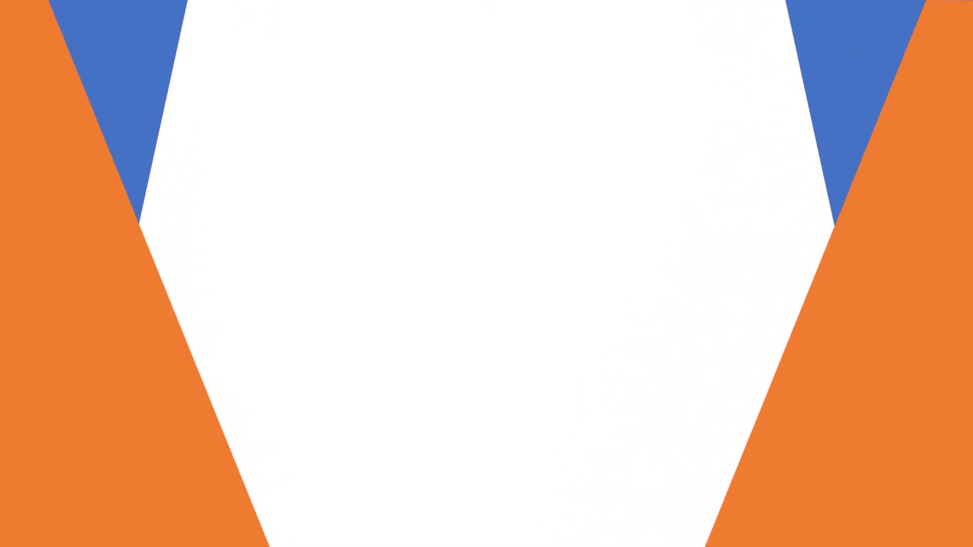
right_click(501, 254)
click(541, 397)
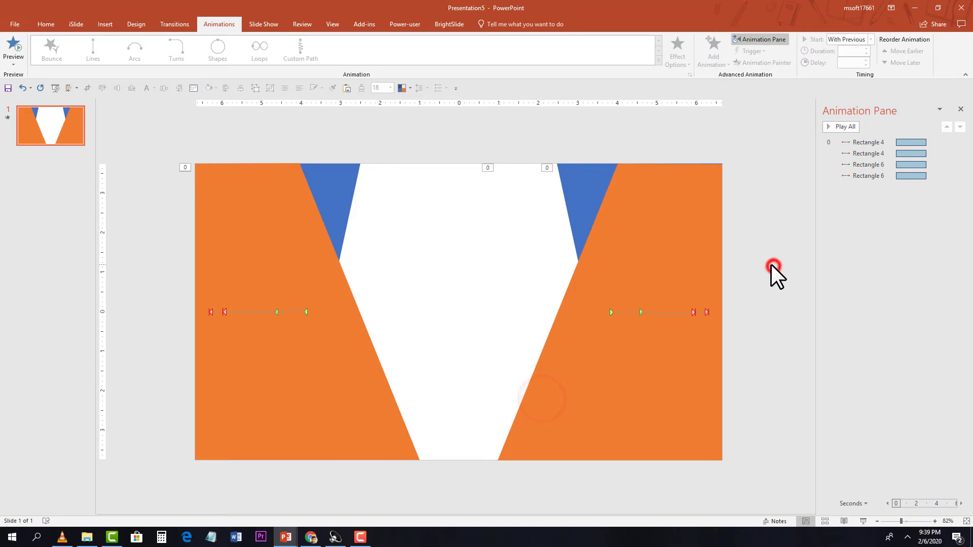
Draw a right triangle from the slide's top-left corner down to the bottom edge.
click(105, 24)
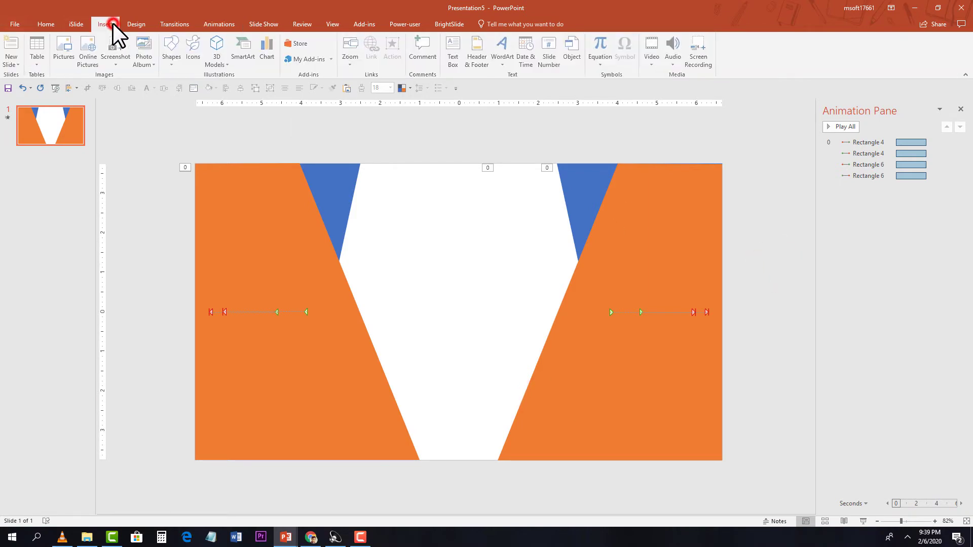
click(178, 61)
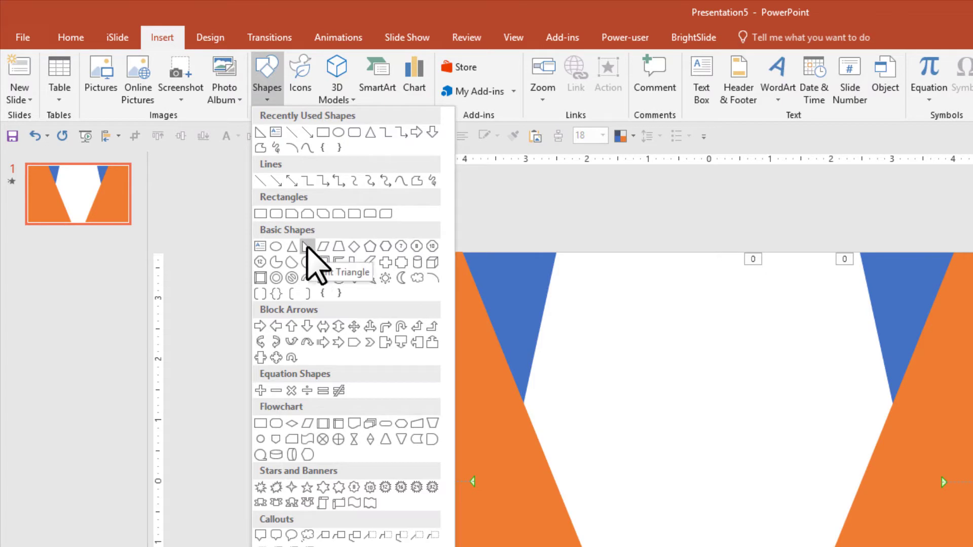
click(308, 248)
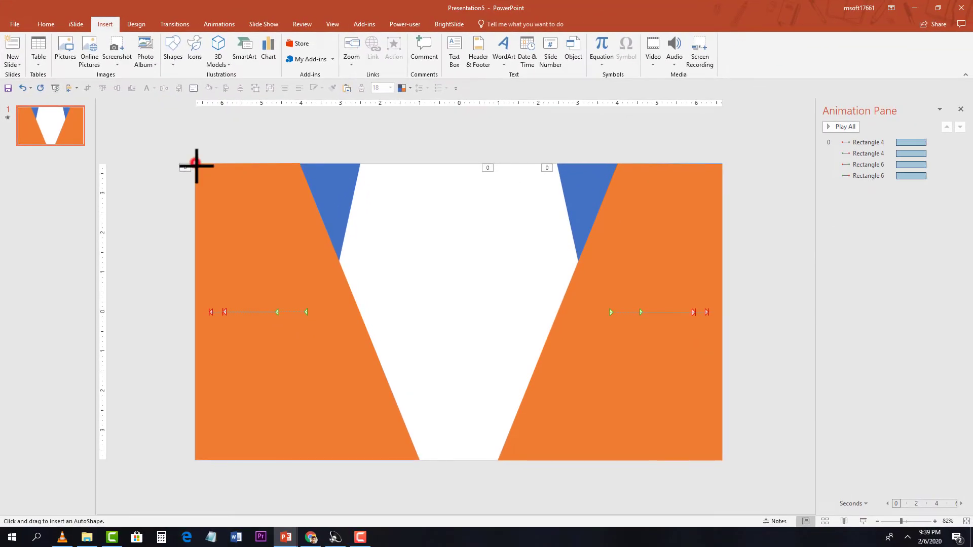
drag(298, 249, 400, 424)
mouse_move(264, 277)
mouse_down()
mouse_move(321, 462)
mouse_move(408, 461)
mouse_up()
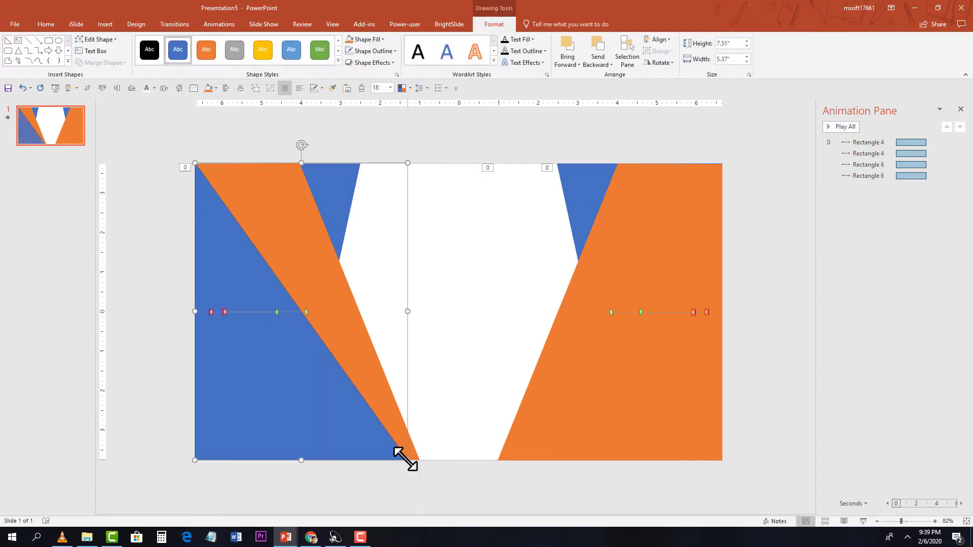
Remove the triangle's outline and fill it gold.
click(395, 51)
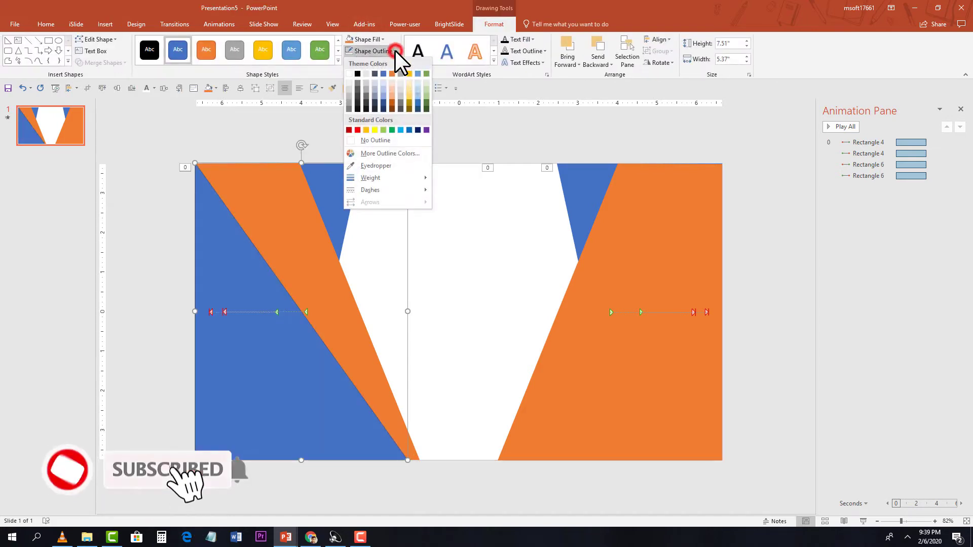
click(381, 141)
click(382, 37)
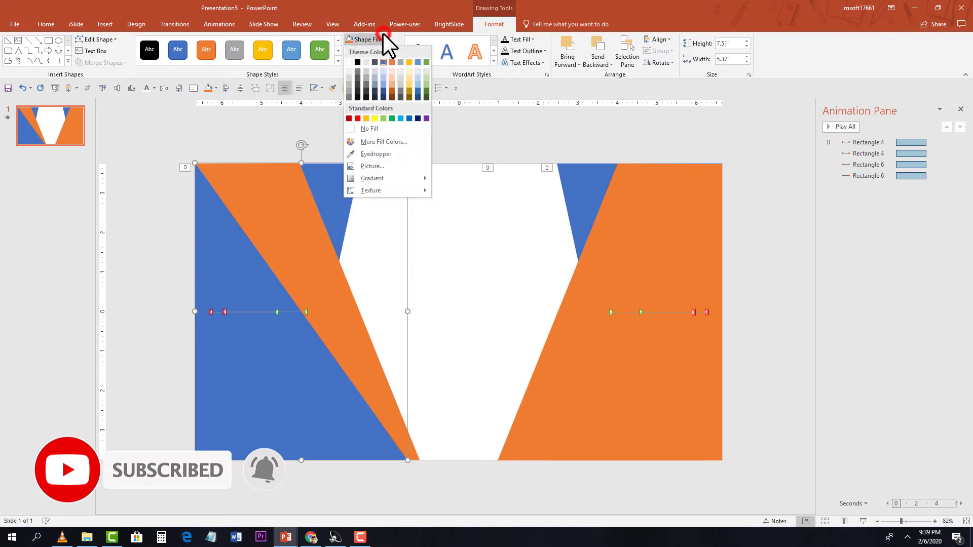
click(409, 62)
click(175, 283)
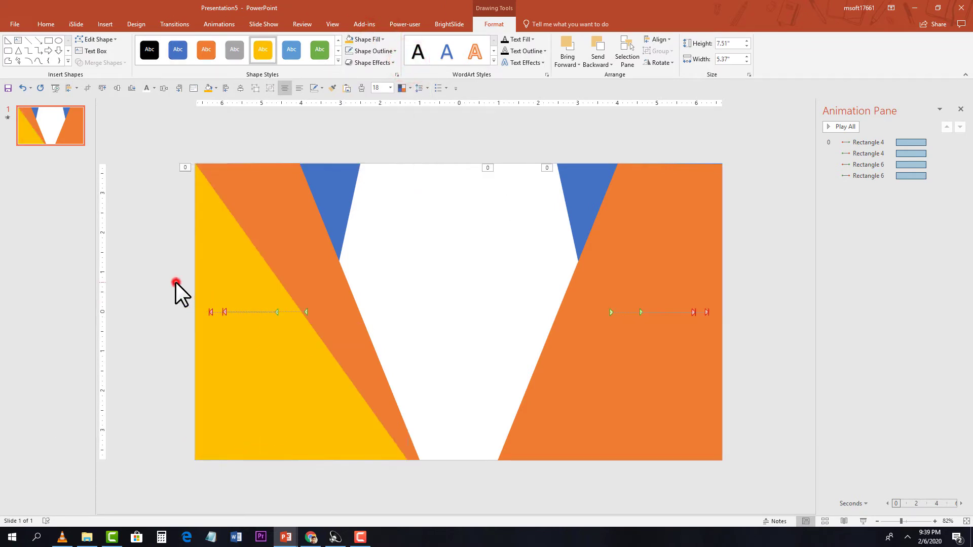
click(217, 287)
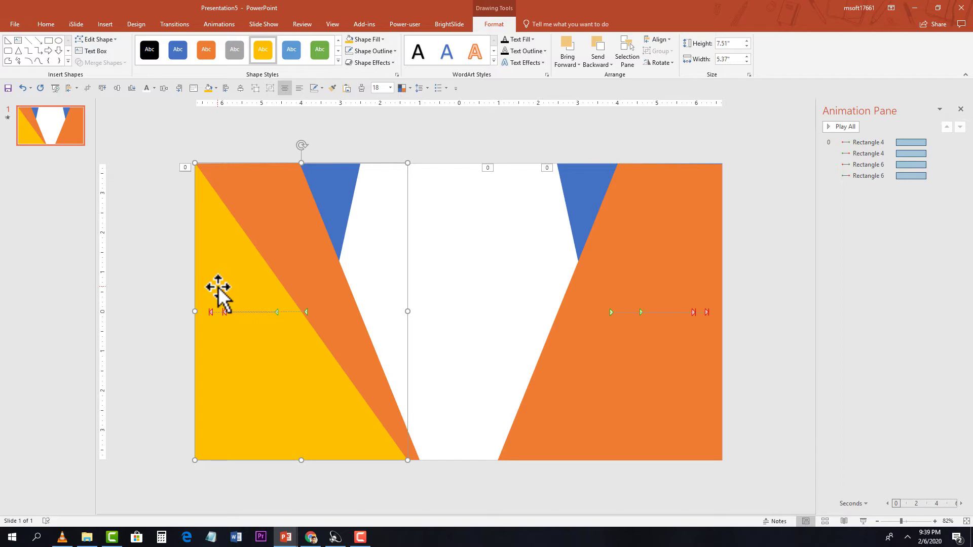
right_click(217, 289)
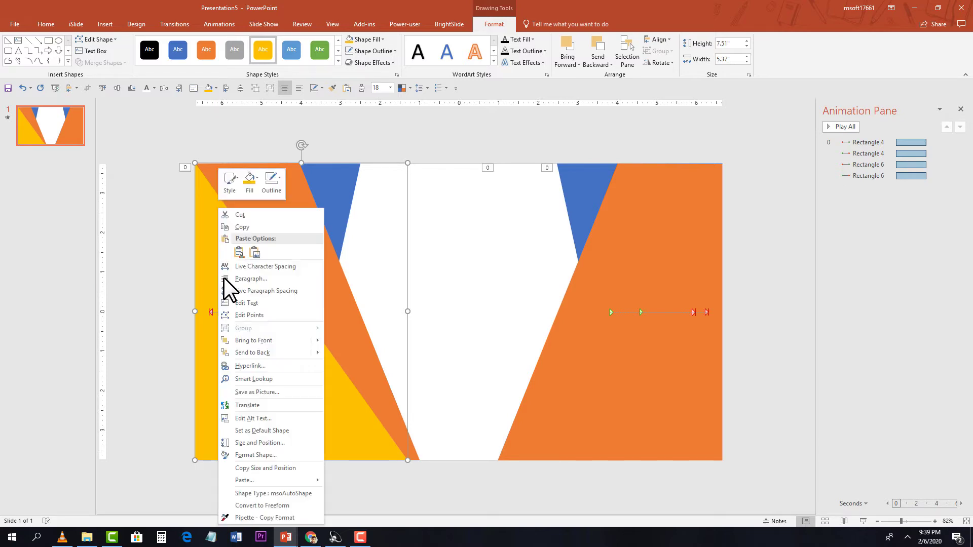
Paste a copy of the gold triangle and move it to the slide's right side.
click(240, 227)
right_click(453, 192)
click(475, 213)
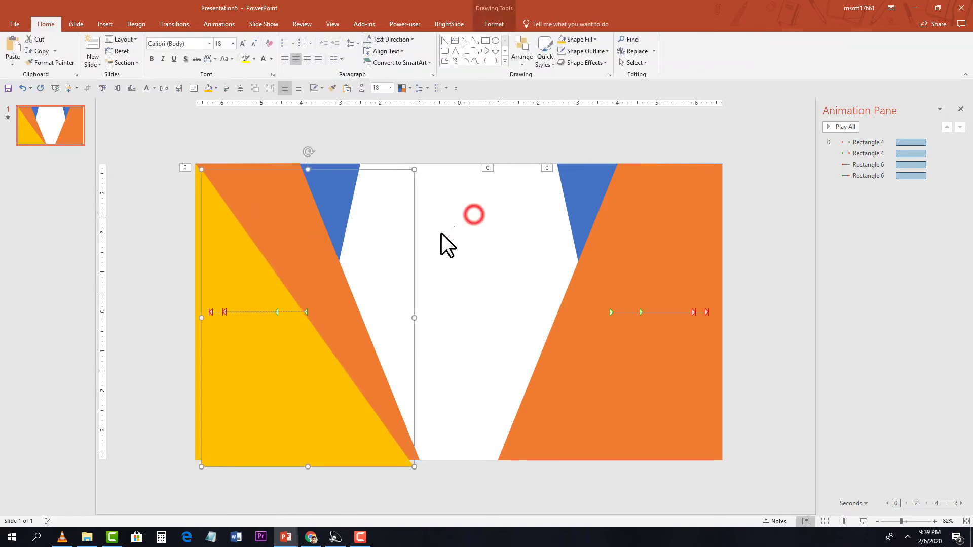
drag(239, 395, 537, 389)
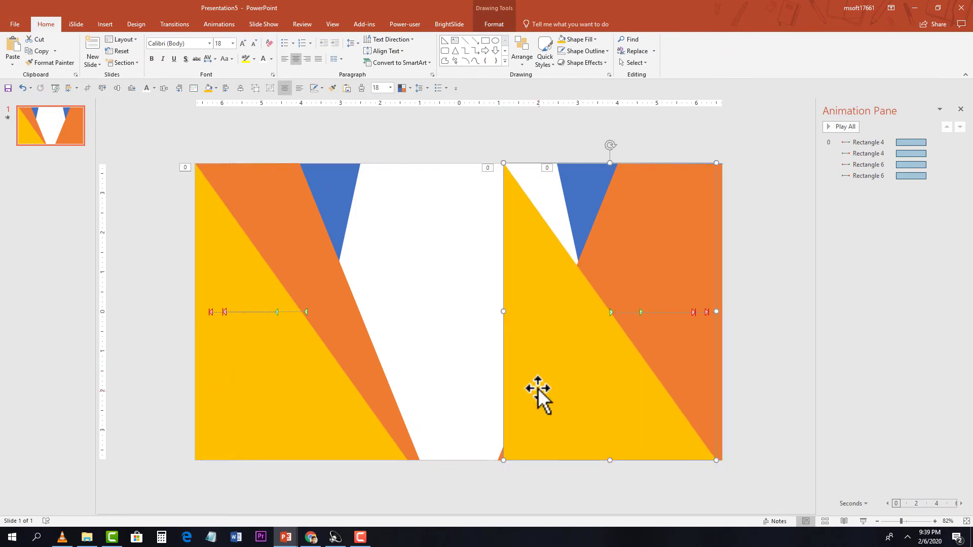
Flip the copied triangle horizontally and push it against the slide's right edge.
click(491, 24)
click(653, 63)
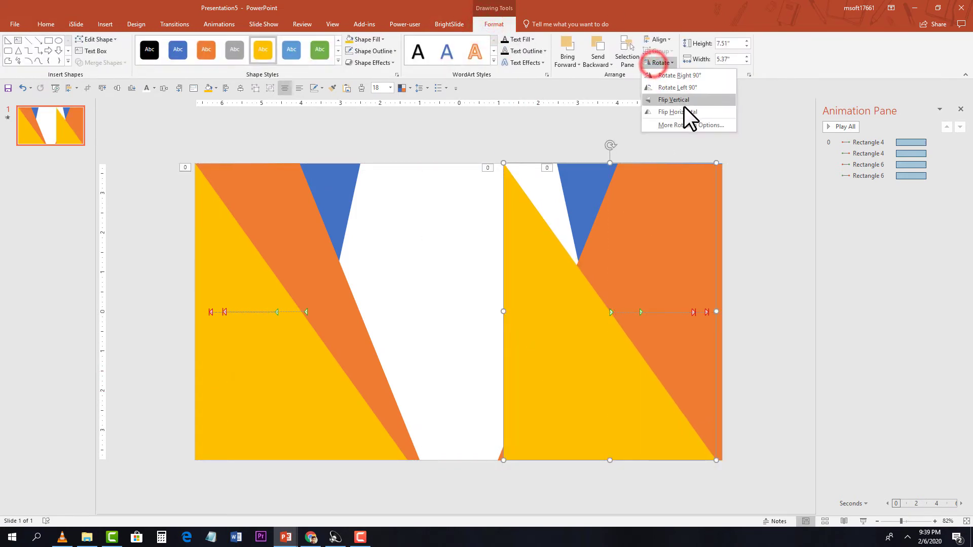
click(684, 109)
drag(648, 369, 657, 370)
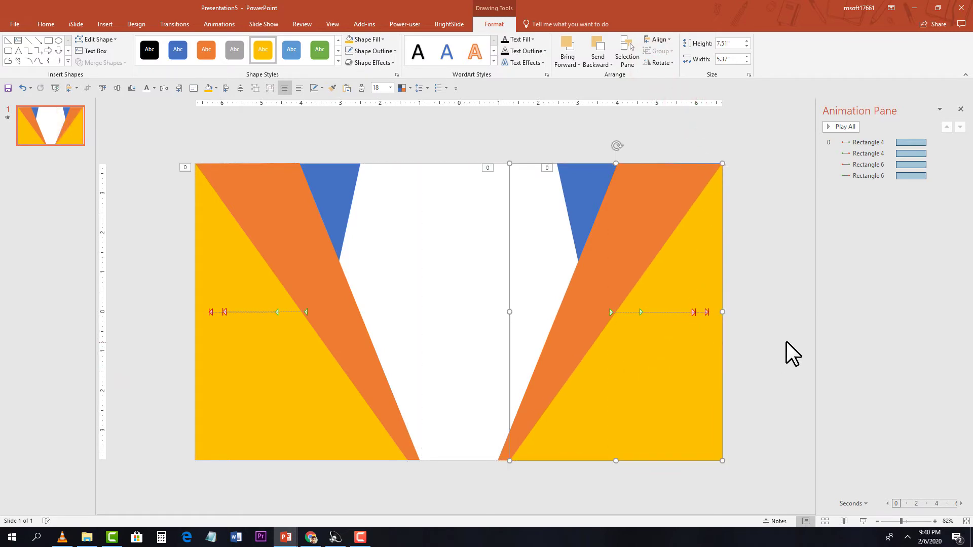
click(786, 341)
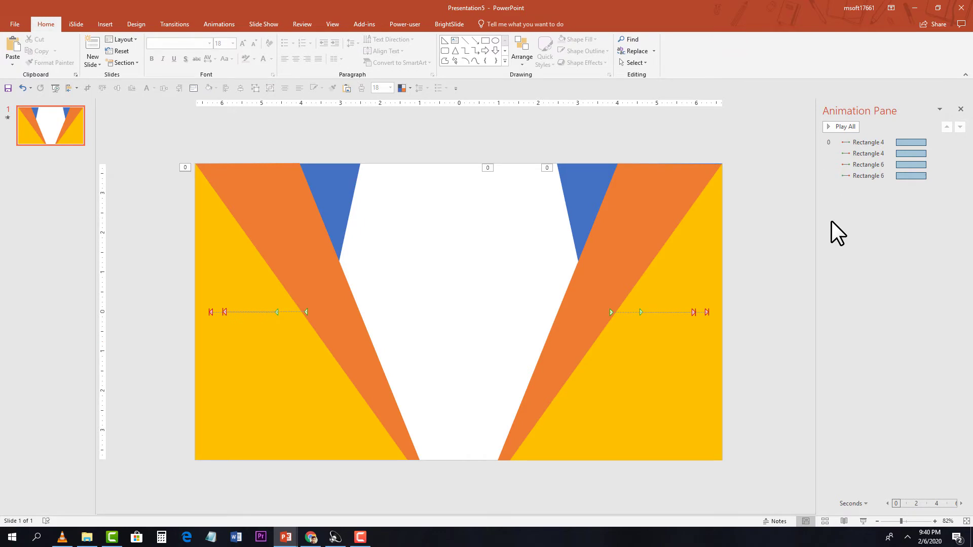
double_click(275, 350)
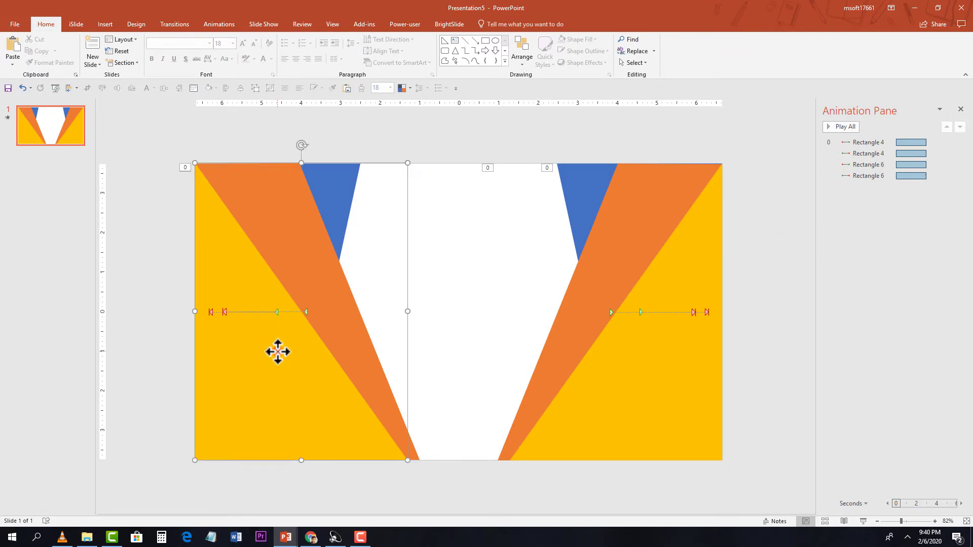
Apply the Left motion path to the left gold triangle.
click(218, 25)
click(706, 64)
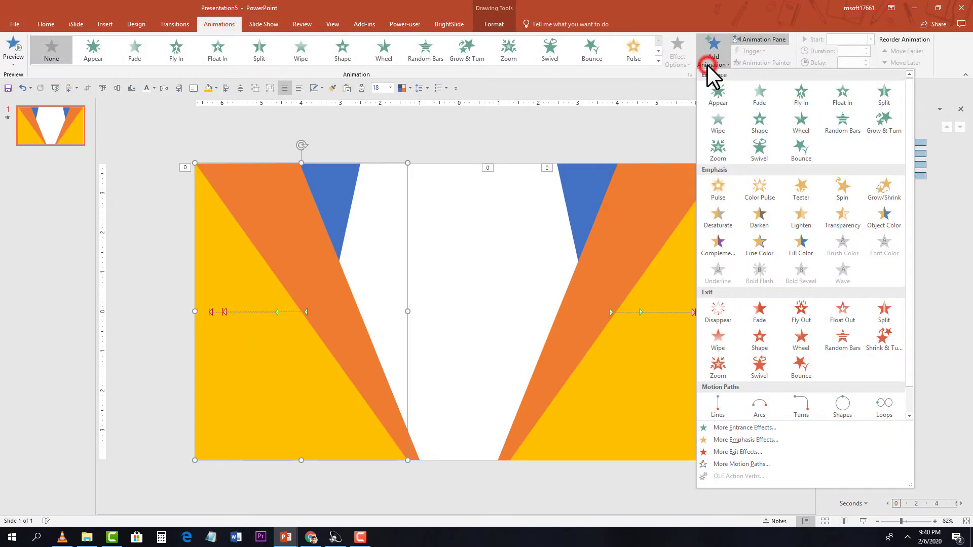
click(751, 466)
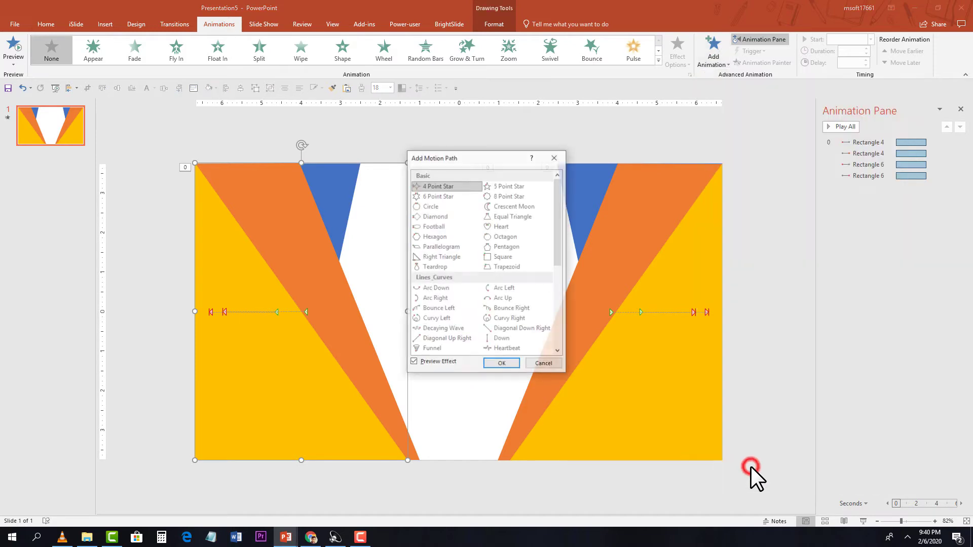
drag(557, 277, 558, 299)
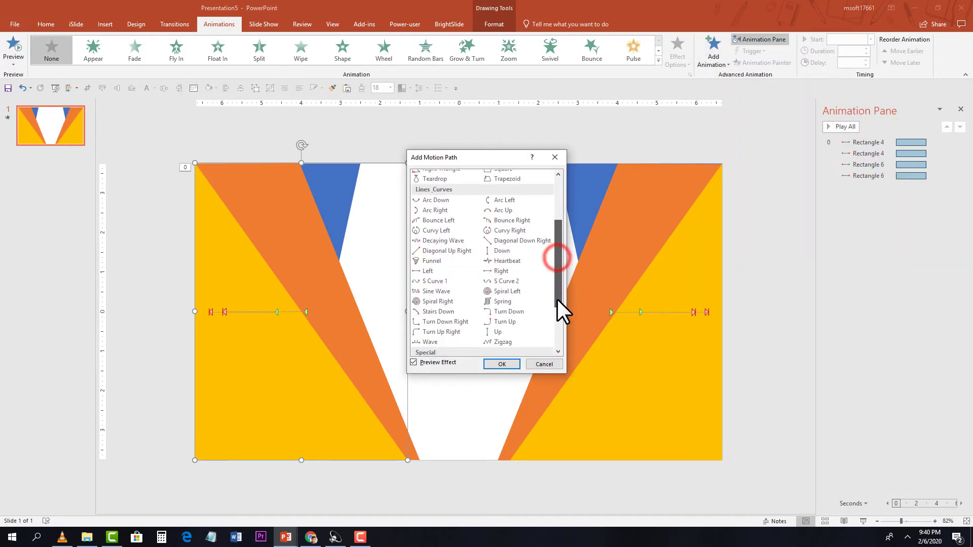
click(450, 270)
click(492, 365)
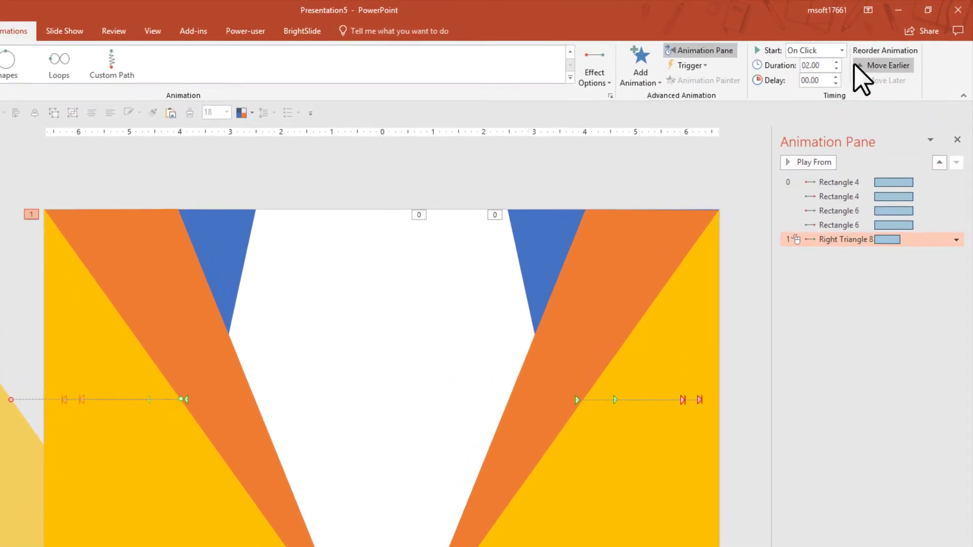
Set the left path to start With Previous over 3.00 seconds and shorten its travel.
click(862, 43)
click(839, 63)
click(835, 62)
click(836, 62)
click(835, 63)
click(835, 62)
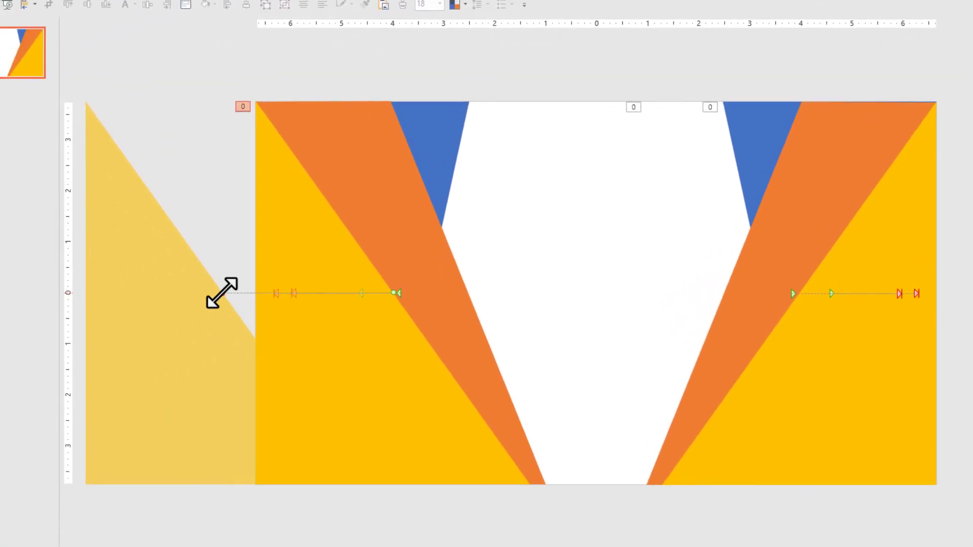
drag(222, 293, 313, 293)
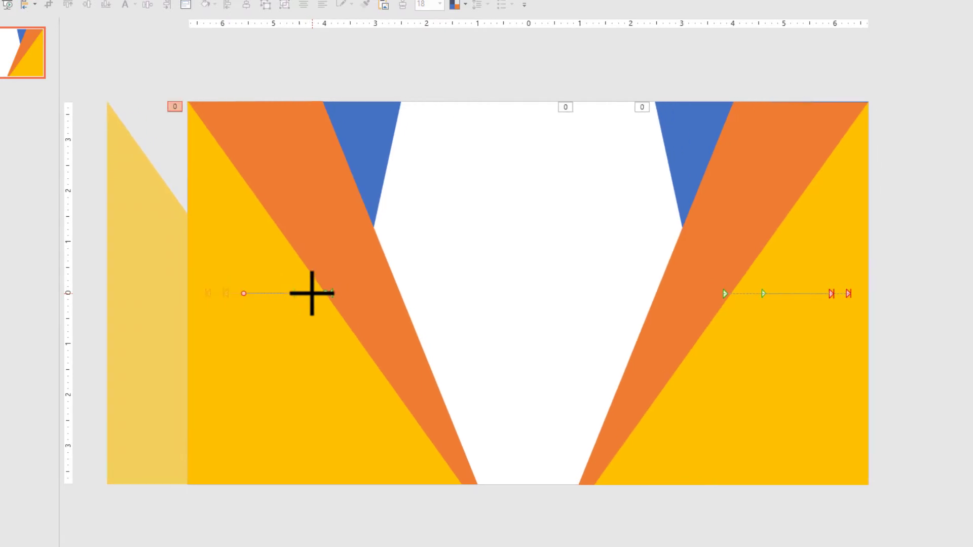
click(303, 513)
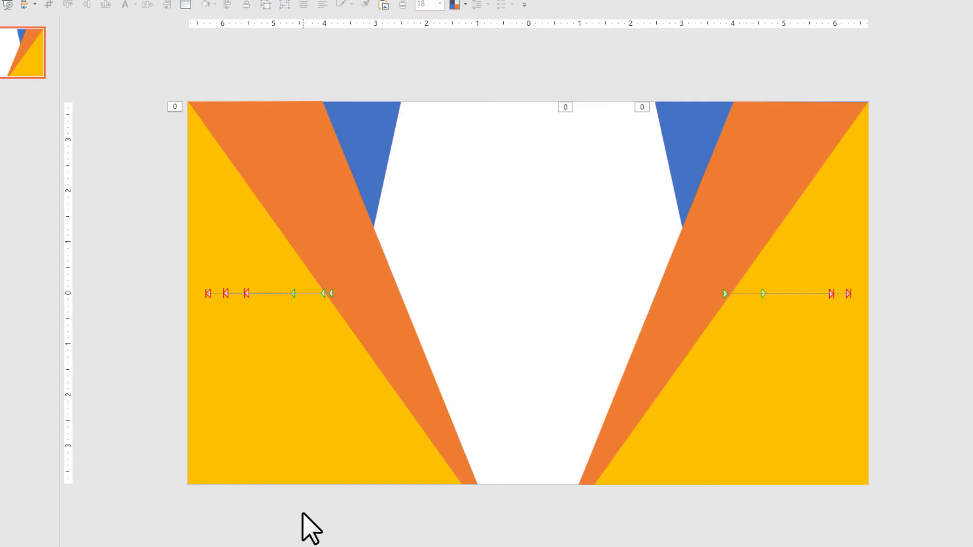
click(908, 239)
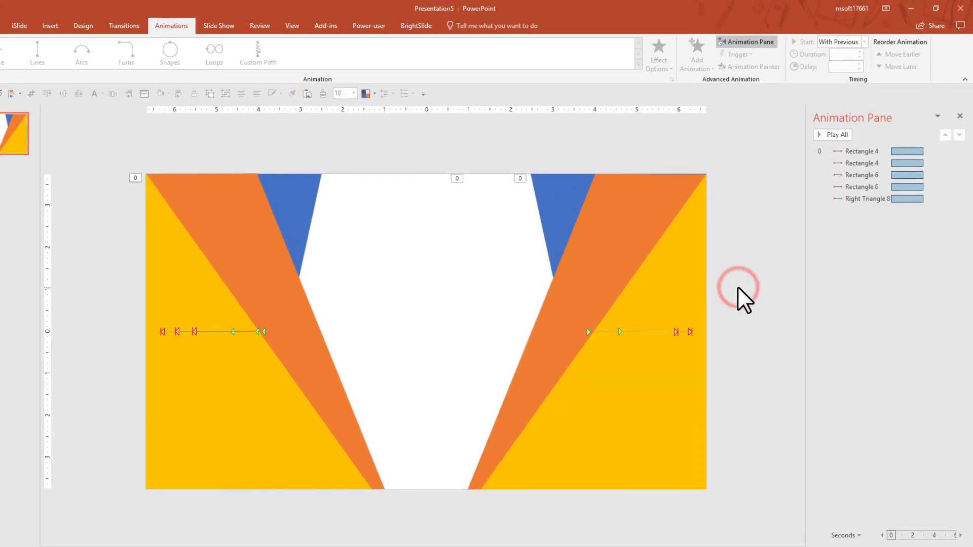
Apply the Right motion path to the right gold triangle.
click(664, 390)
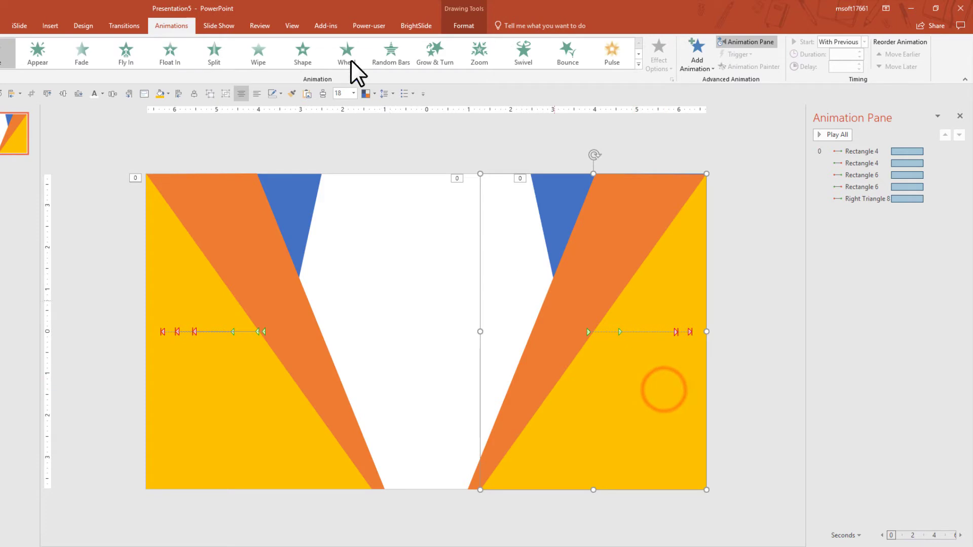
click(706, 62)
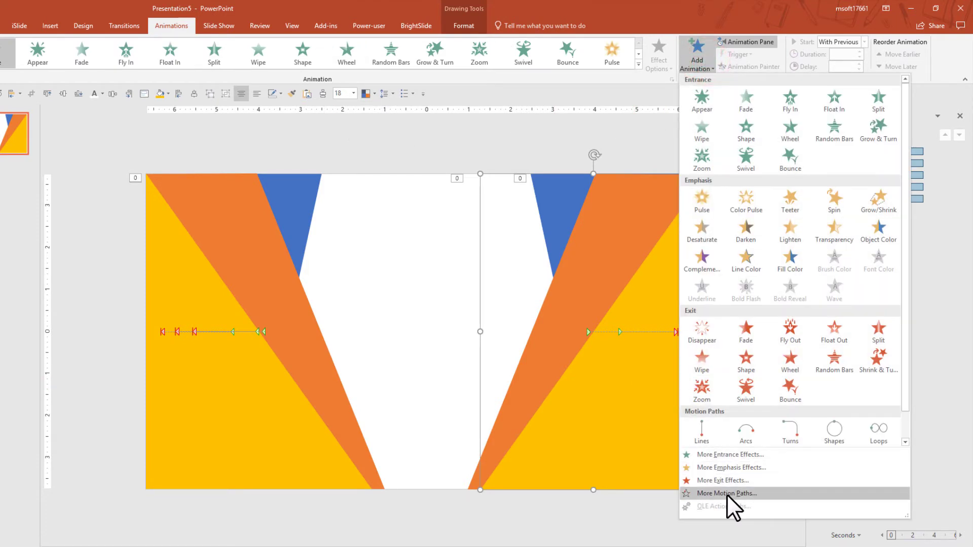
click(740, 494)
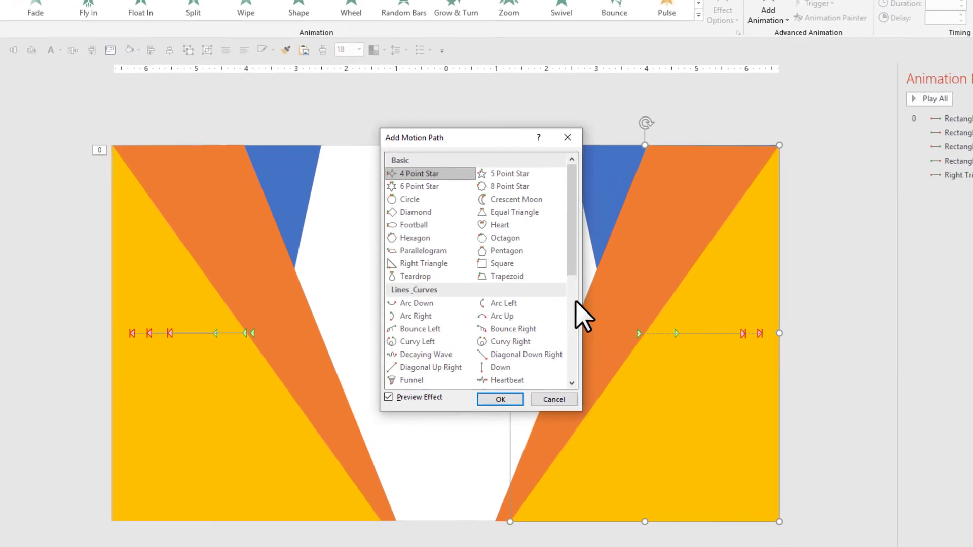
drag(543, 272, 576, 311)
click(521, 342)
click(504, 400)
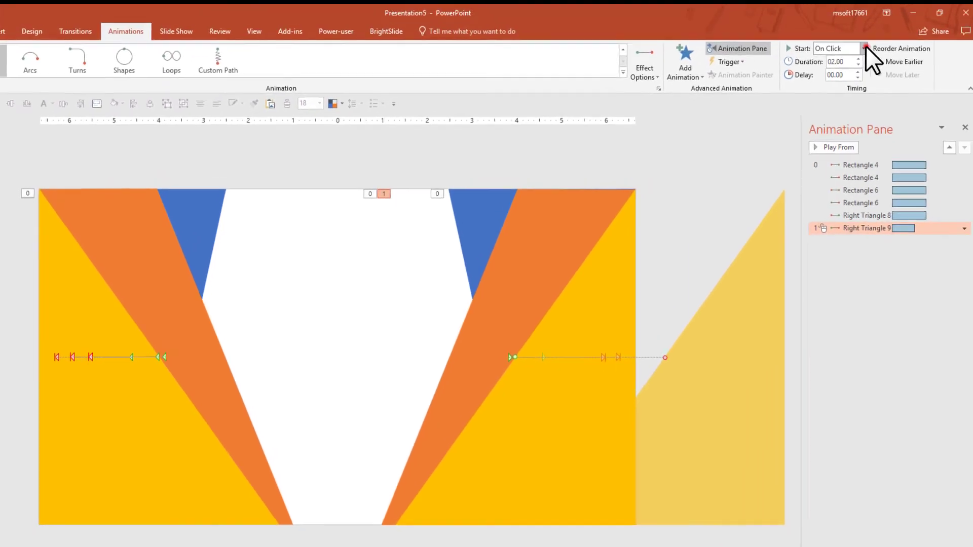
Set the right path to start With Previous over 3.00 seconds and shorten its travel.
click(864, 49)
click(826, 71)
click(858, 59)
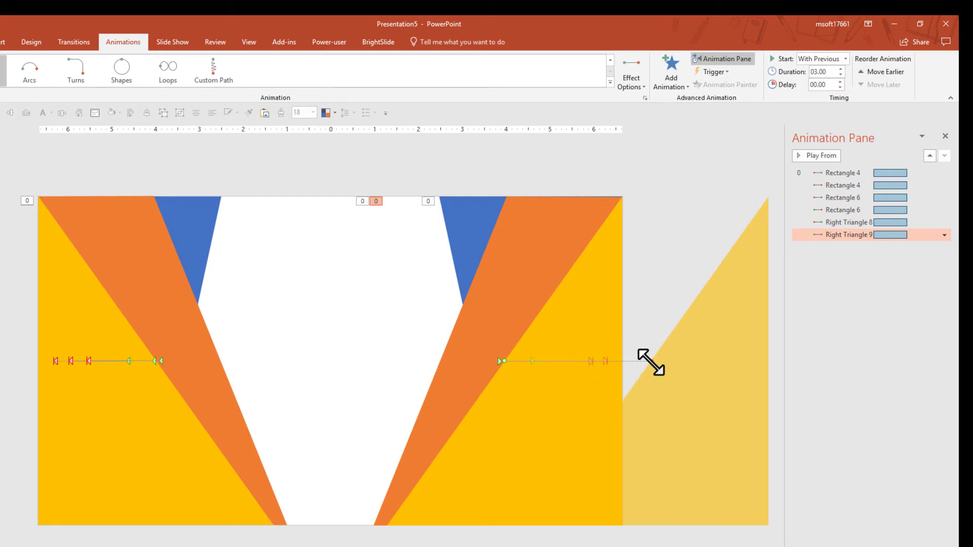
drag(651, 361, 578, 361)
click(766, 218)
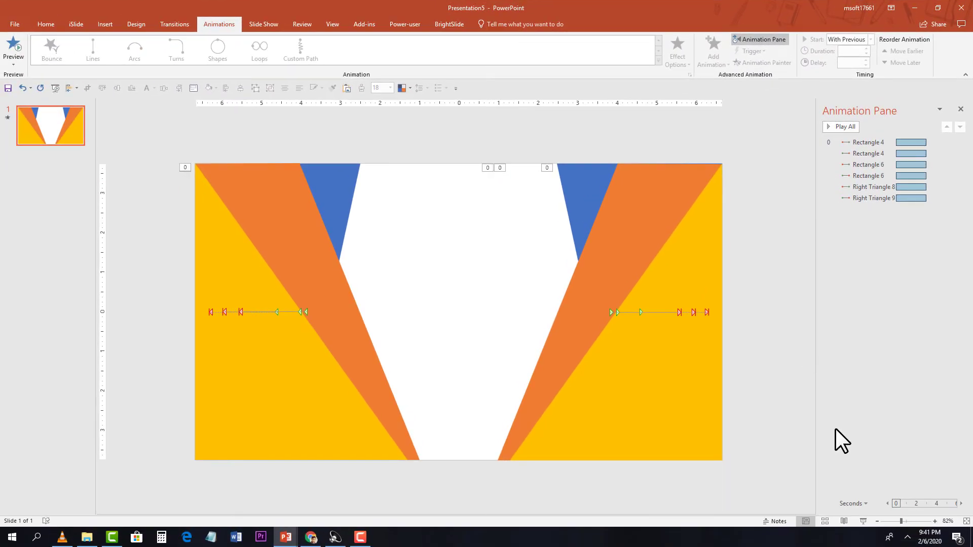
click(863, 521)
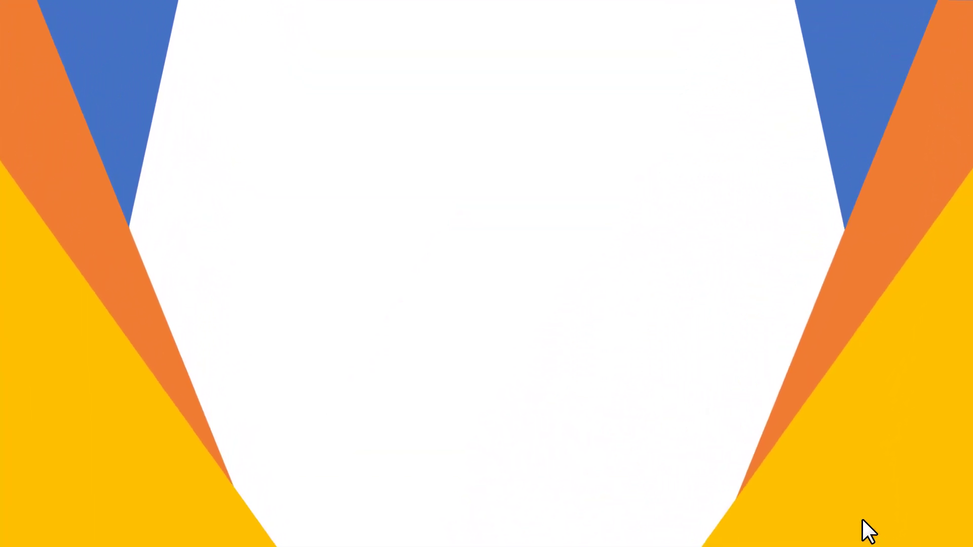
right_click(445, 302)
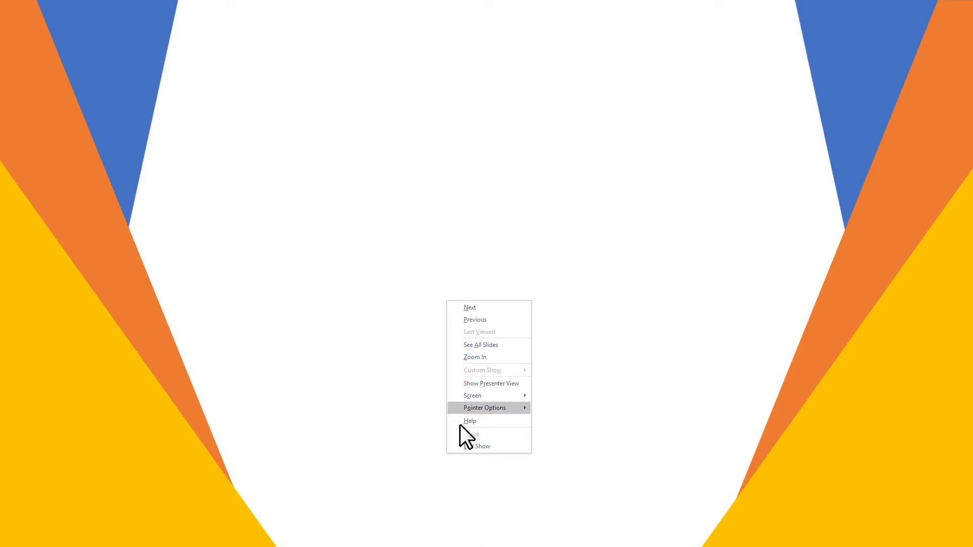
click(463, 447)
click(752, 293)
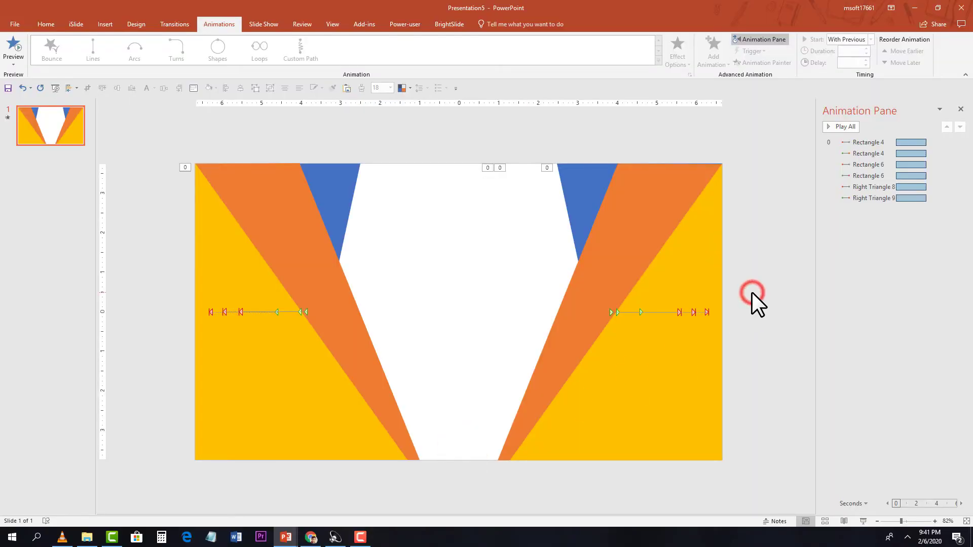
Draw a rectangle across the slide's lower half.
click(752, 292)
click(115, 26)
click(172, 65)
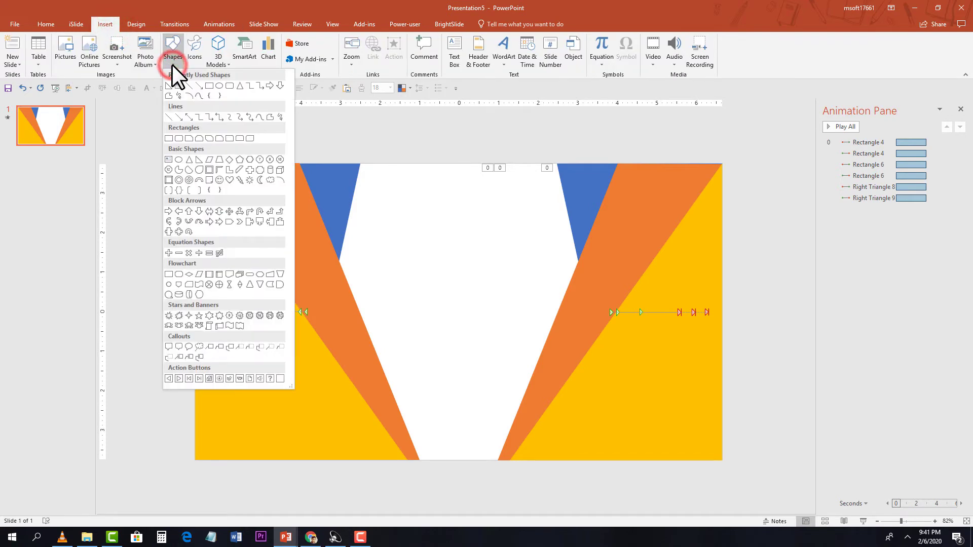
click(209, 85)
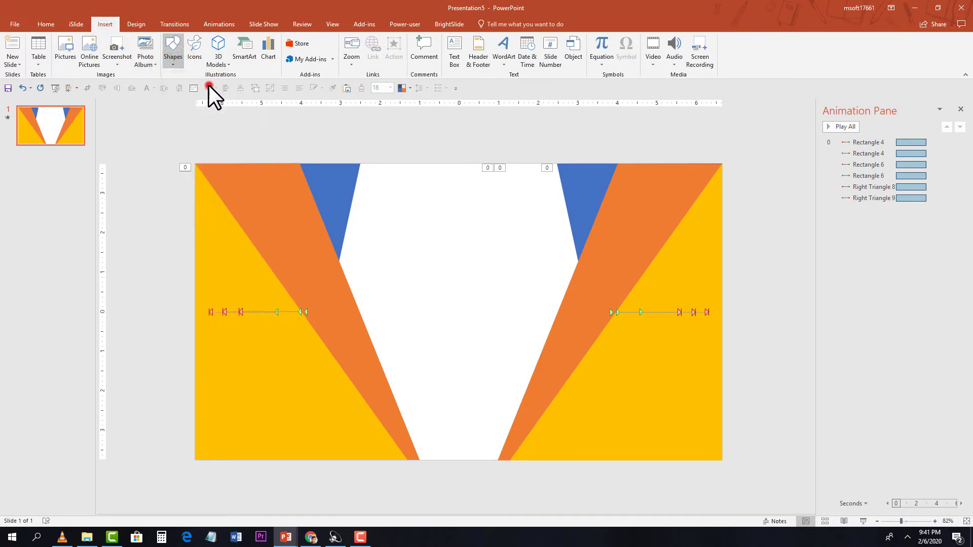
drag(195, 332, 722, 461)
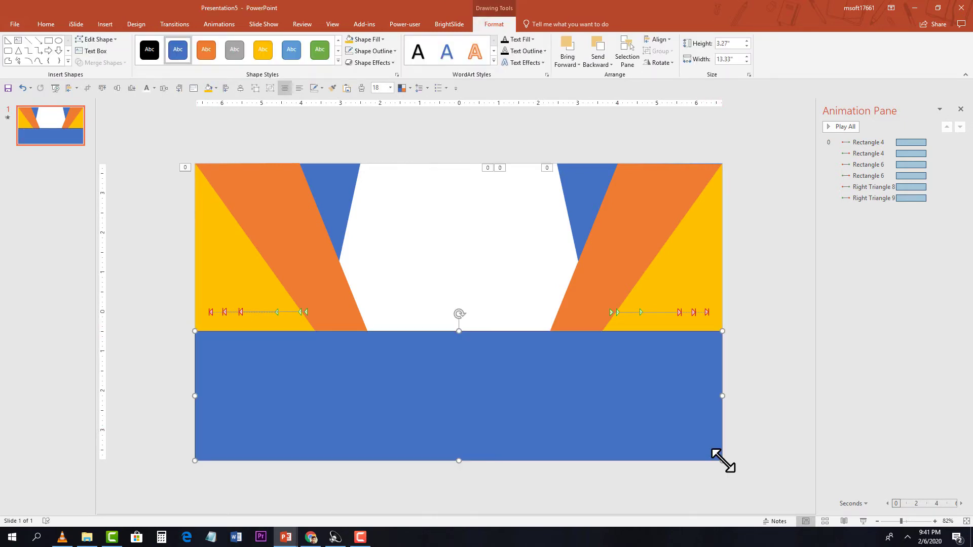
Remove the rectangle's outline and fill it green.
key(Escape)
click(632, 357)
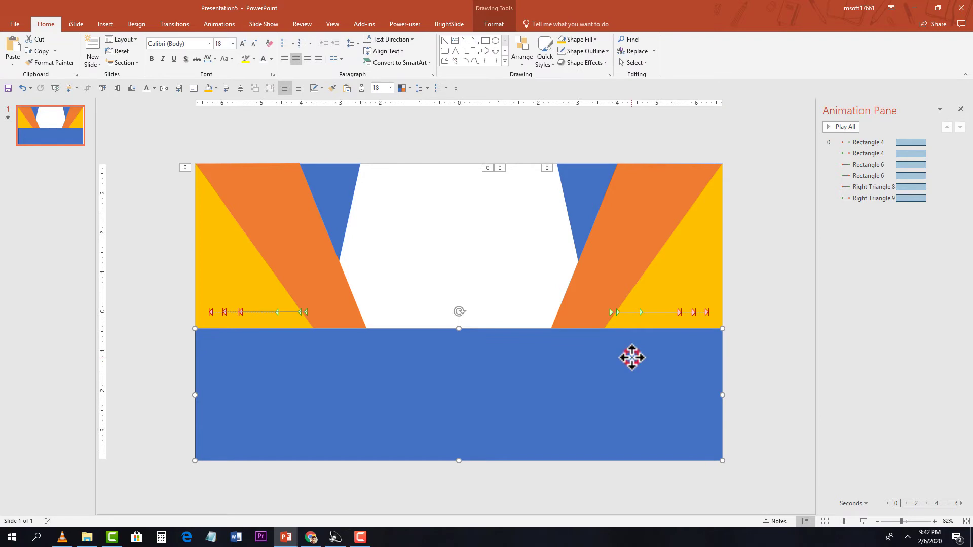
click(494, 24)
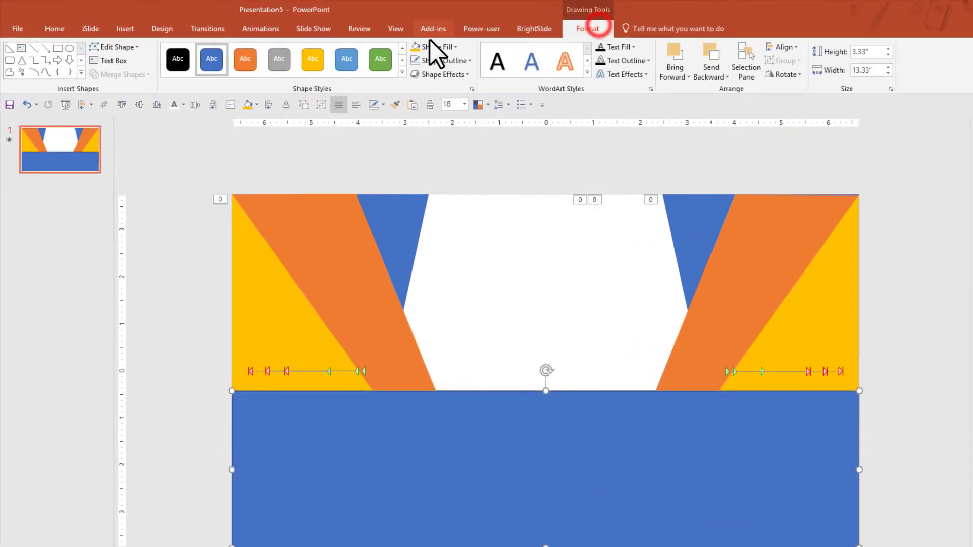
click(387, 51)
click(460, 171)
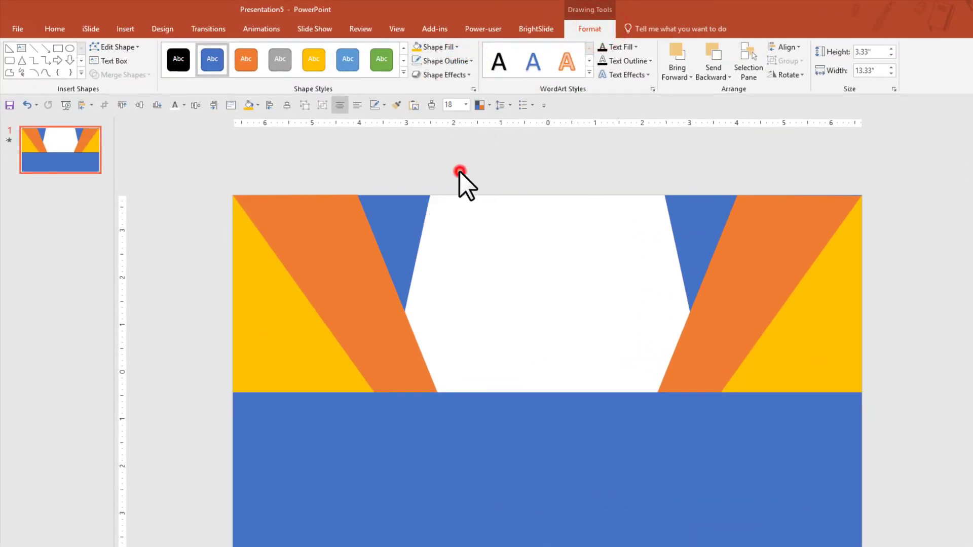
click(458, 45)
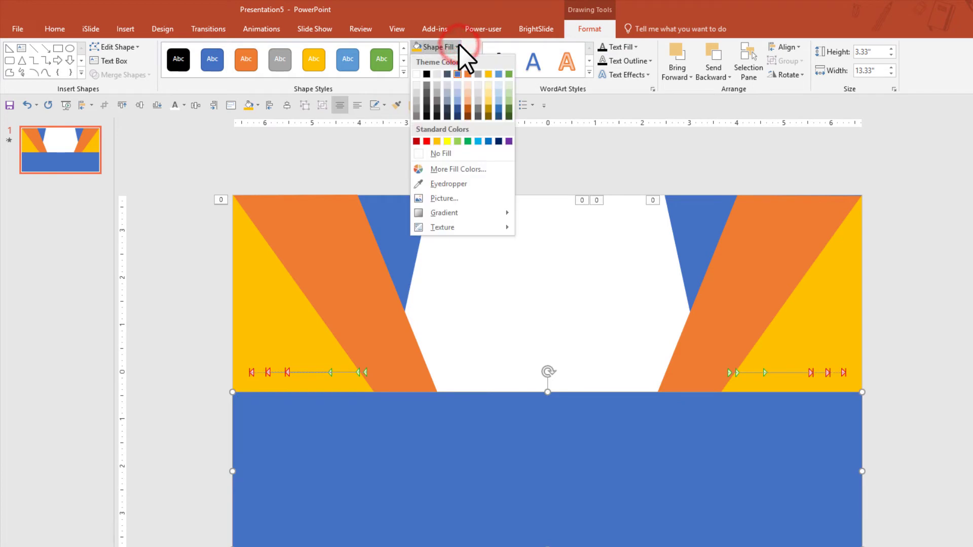
click(509, 73)
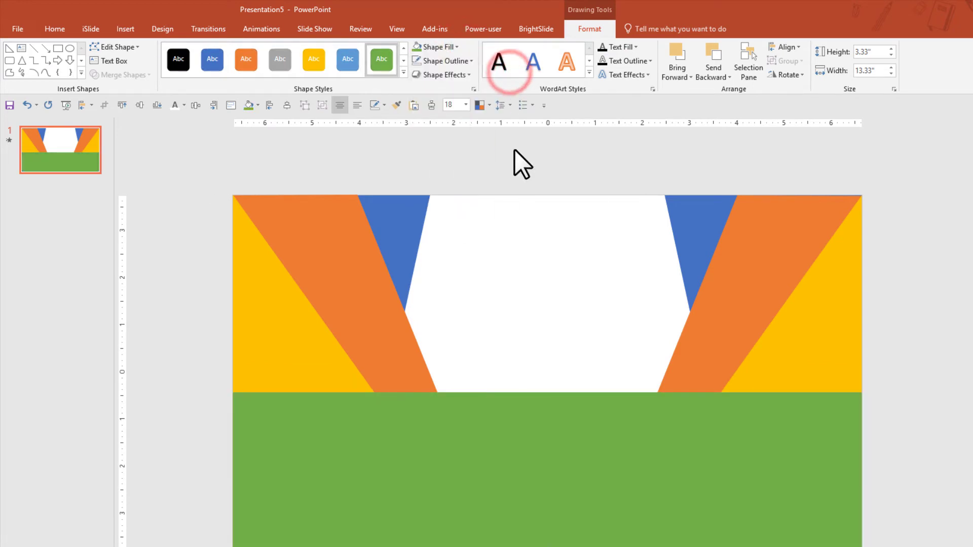
Turn on Edit Points for the green rectangle and pull its top-right corner down.
right_click(477, 434)
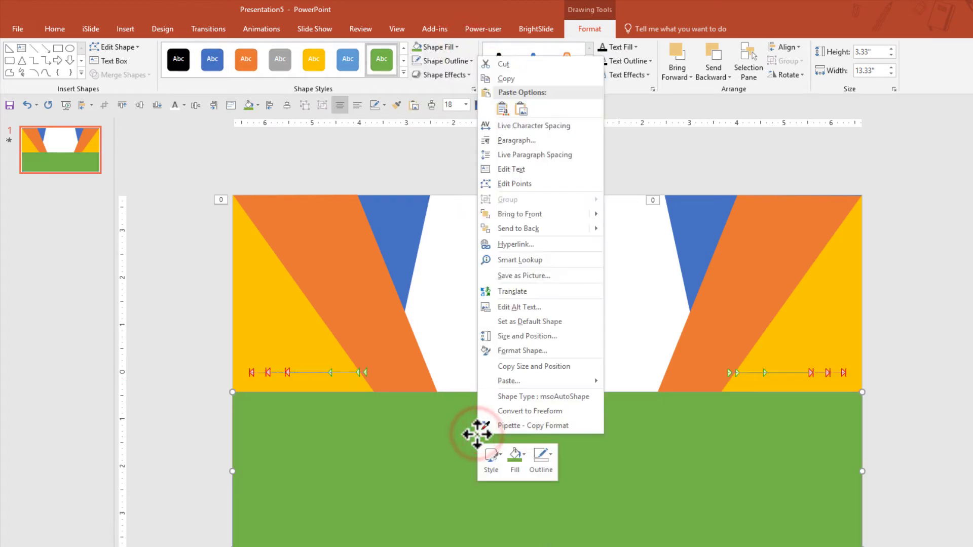
click(522, 183)
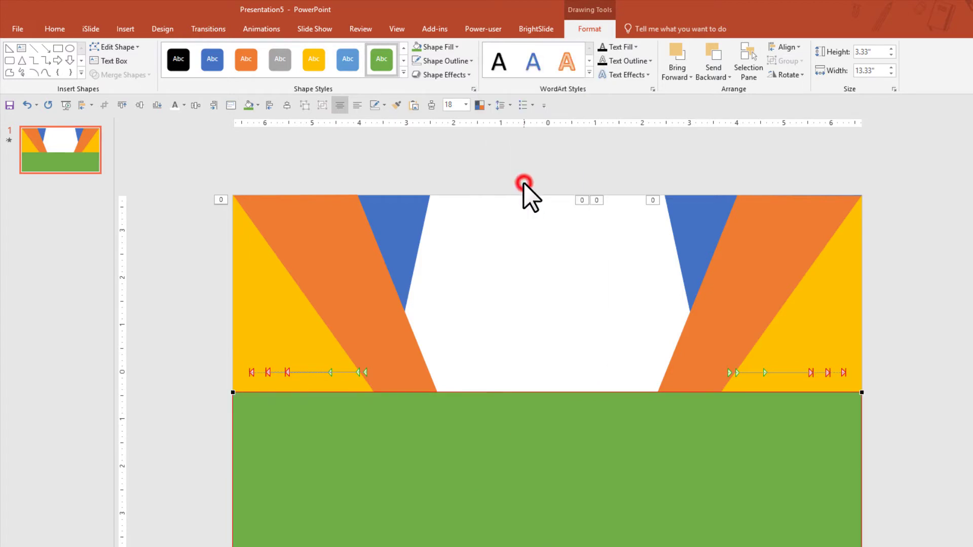
drag(828, 363, 825, 453)
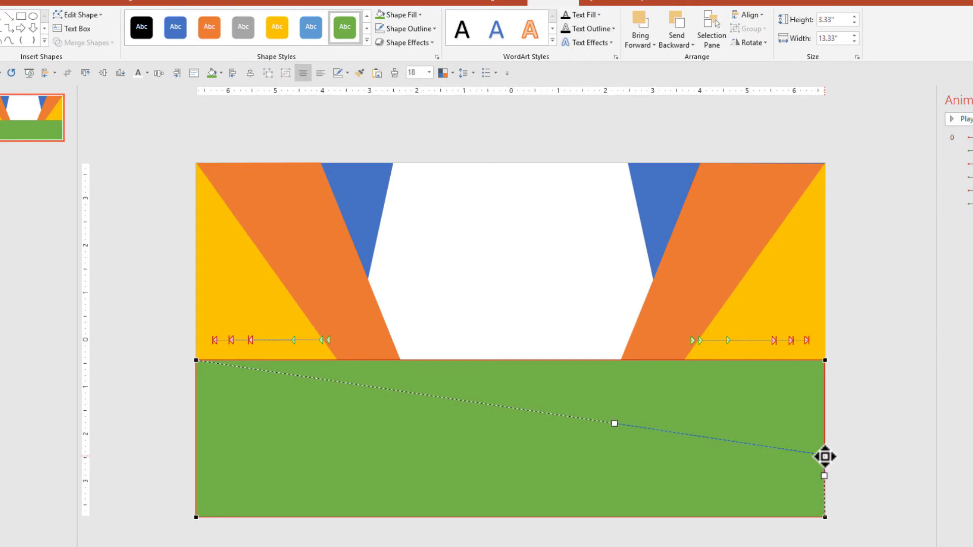
Exit Edit Points, leaving the green band's top edge sloping down to the right.
click(546, 460)
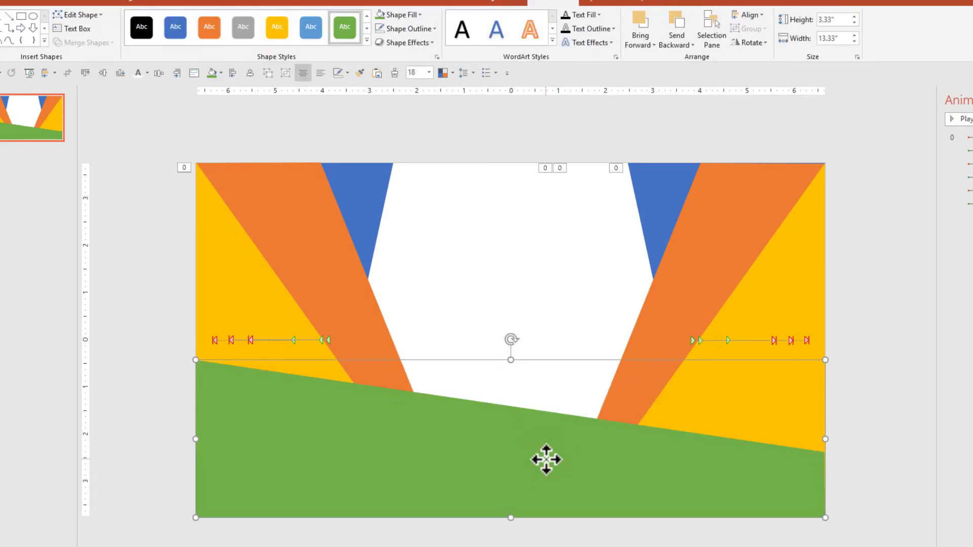
click(546, 460)
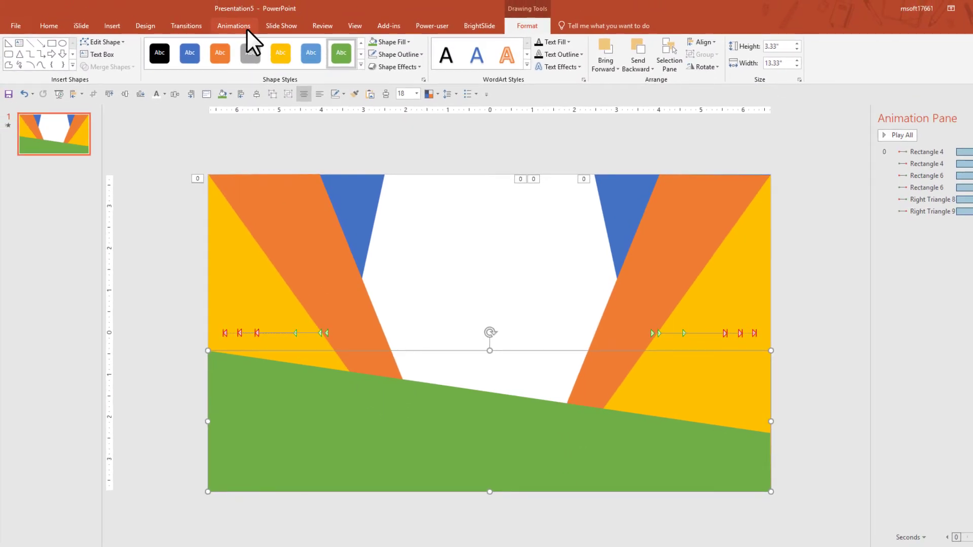
Apply the Down motion path to the slanted green shape.
click(246, 29)
click(764, 69)
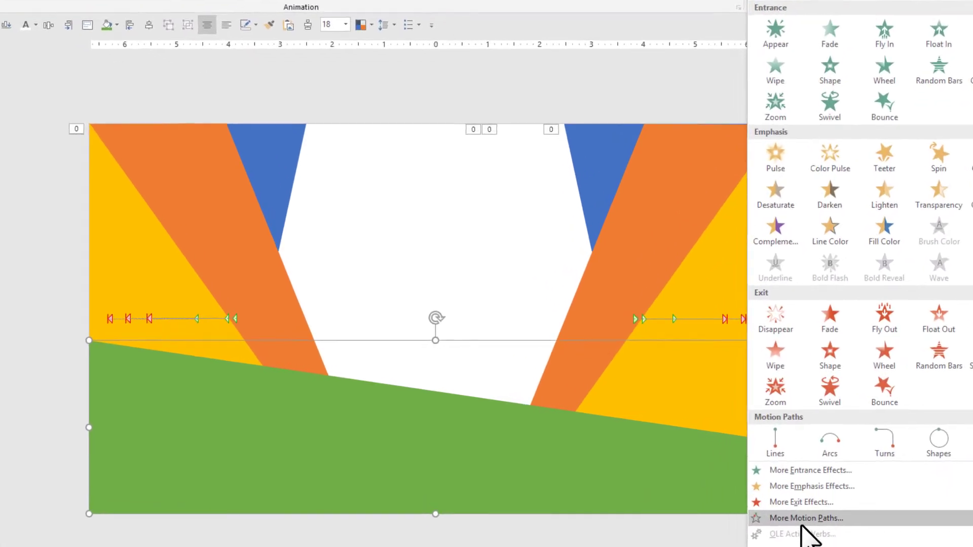
click(789, 496)
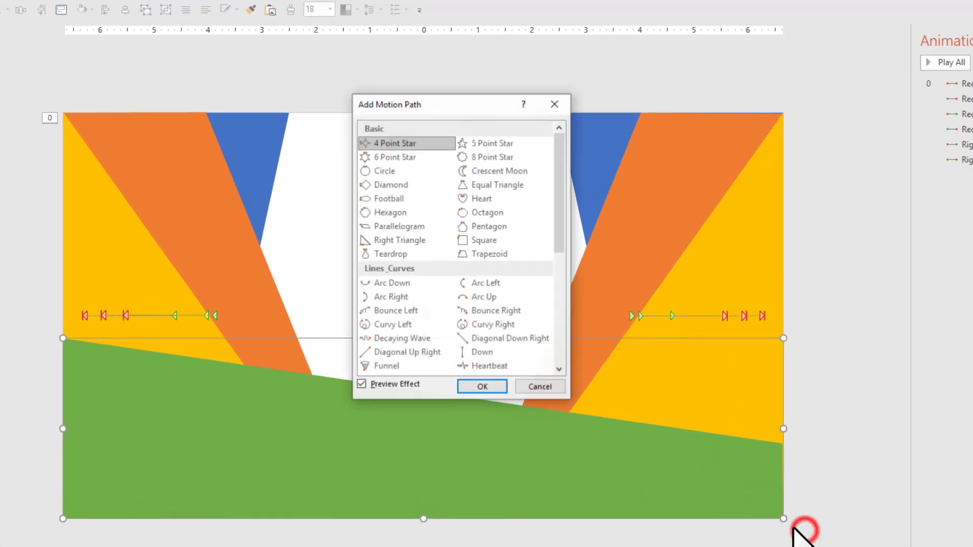
click(484, 354)
click(477, 387)
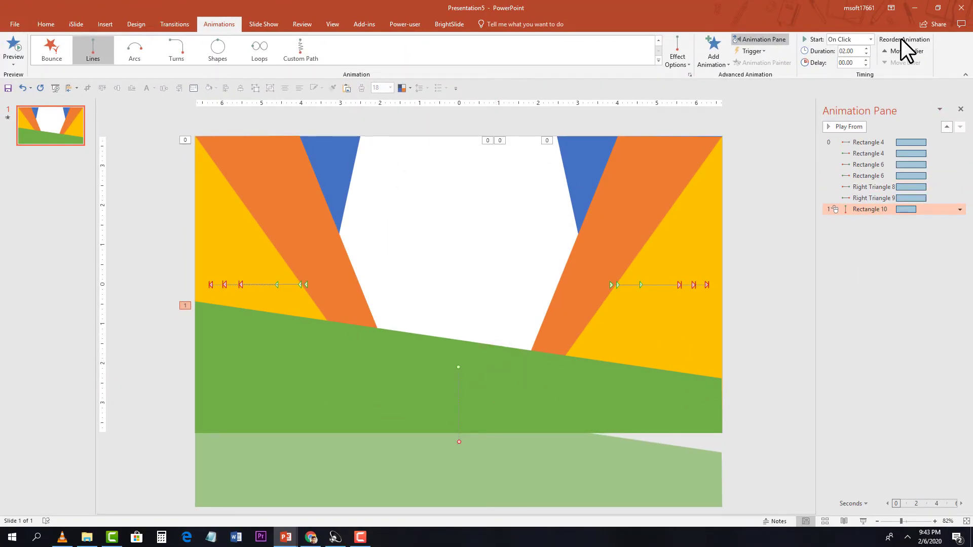
Set the green shape's path to With Previous over 3.00 seconds and shorten it.
click(871, 37)
click(846, 59)
click(866, 48)
click(867, 48)
click(867, 48)
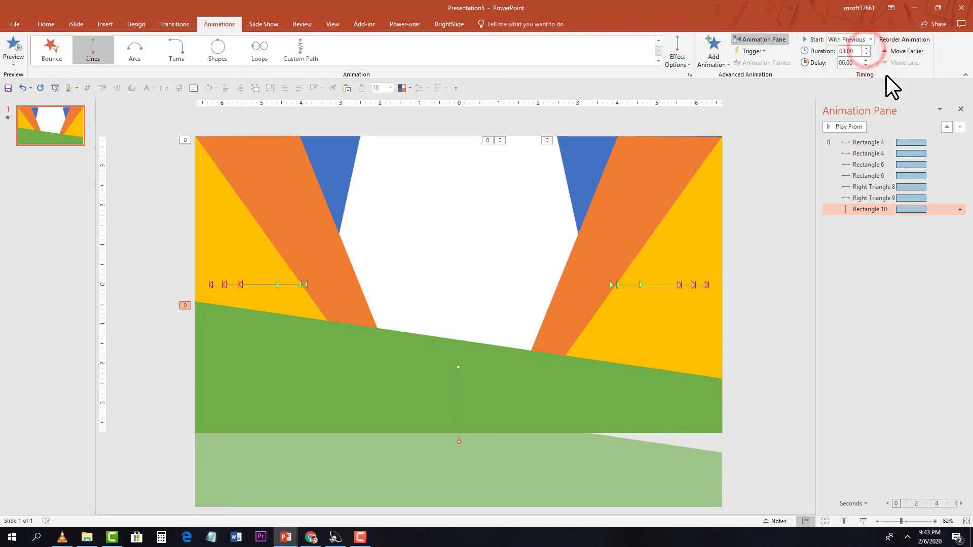
drag(458, 442, 464, 397)
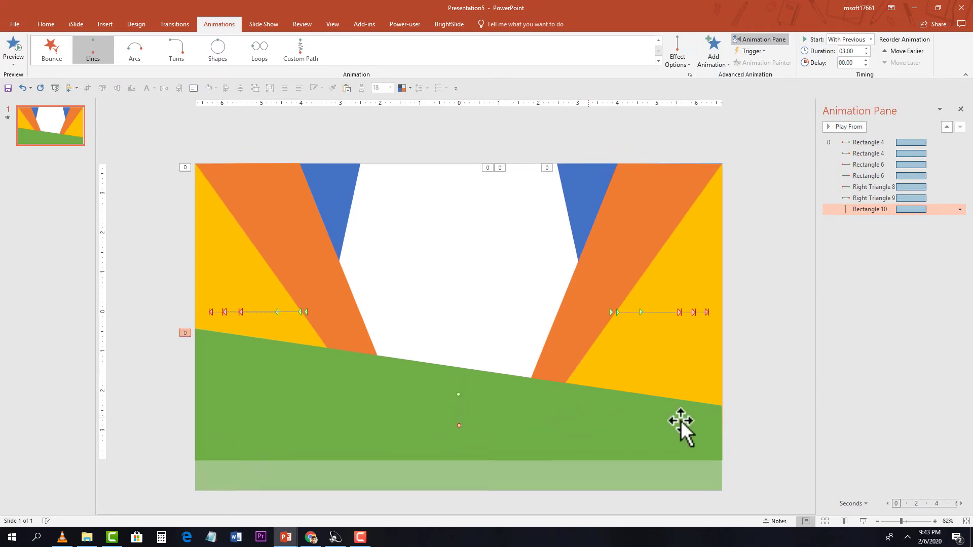
click(737, 400)
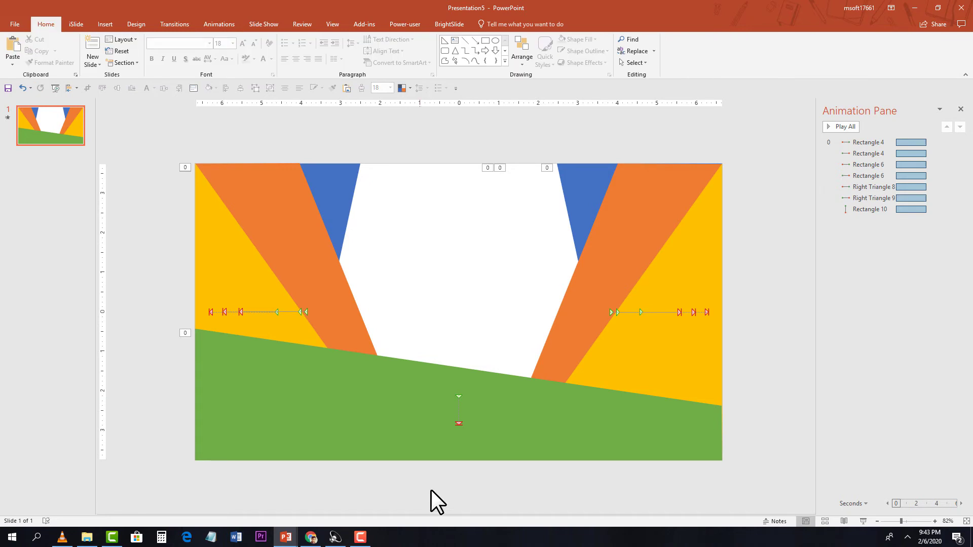
click(423, 387)
Copy and paste the green shape, moving the copy higher on the slide.
right_click(426, 380)
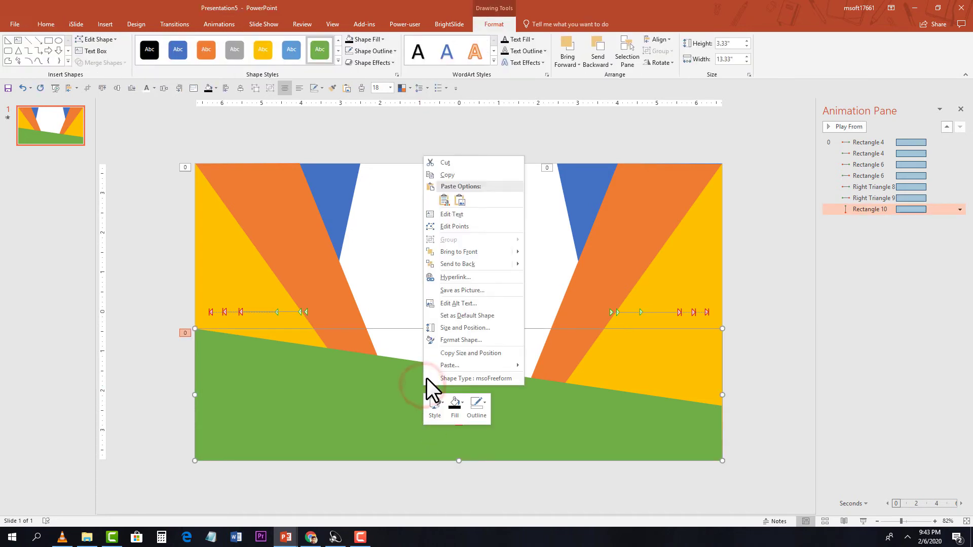
click(449, 173)
right_click(436, 207)
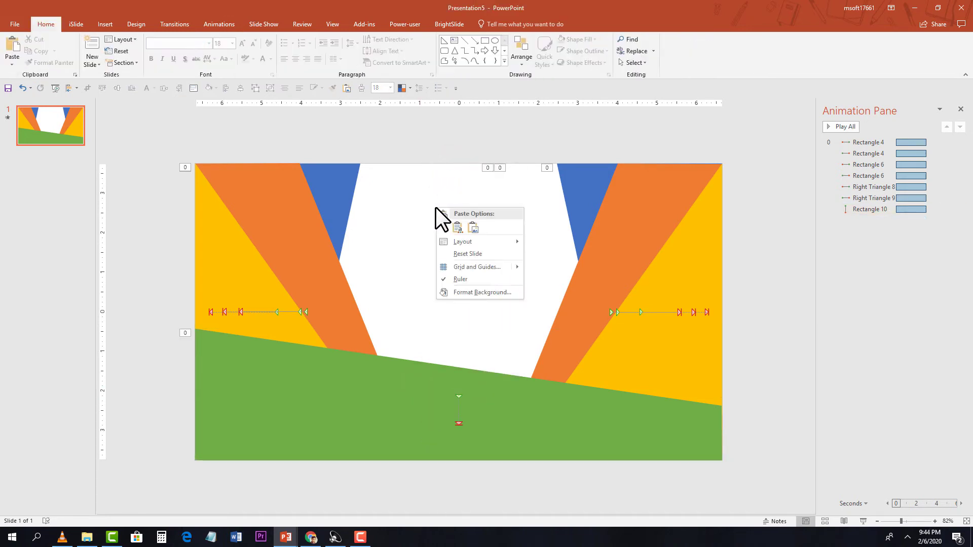
click(453, 224)
drag(408, 428, 391, 349)
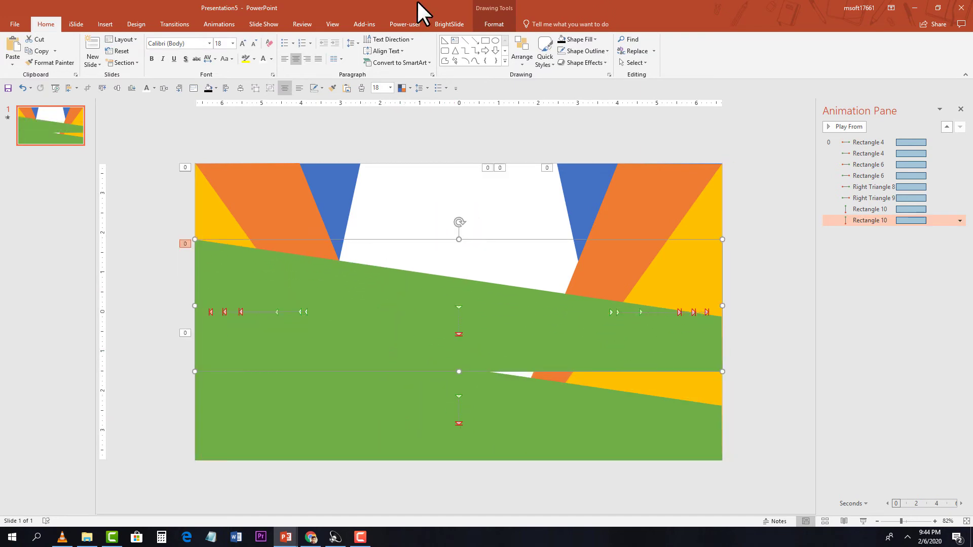
Fill the copy grey, flip it horizontally, and move it to the slide bottom.
click(497, 21)
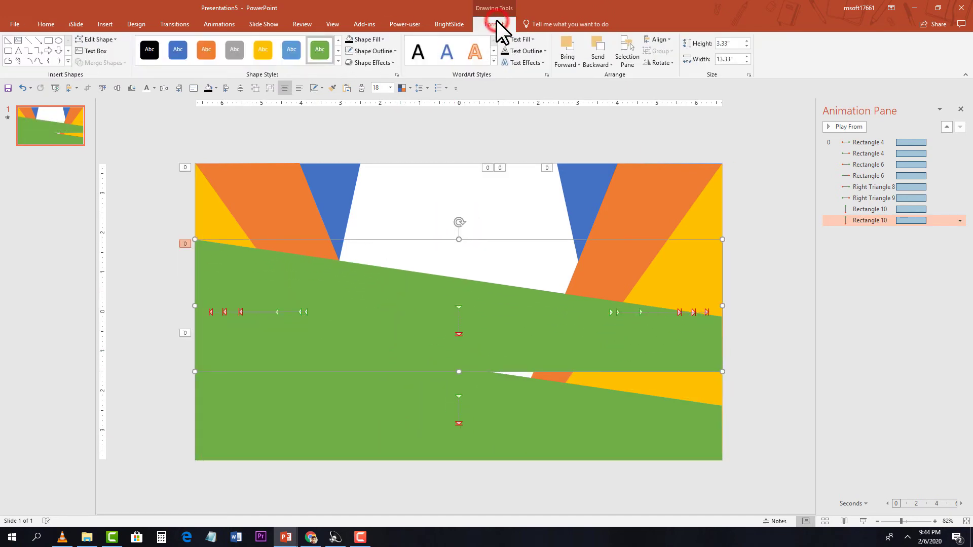
click(383, 39)
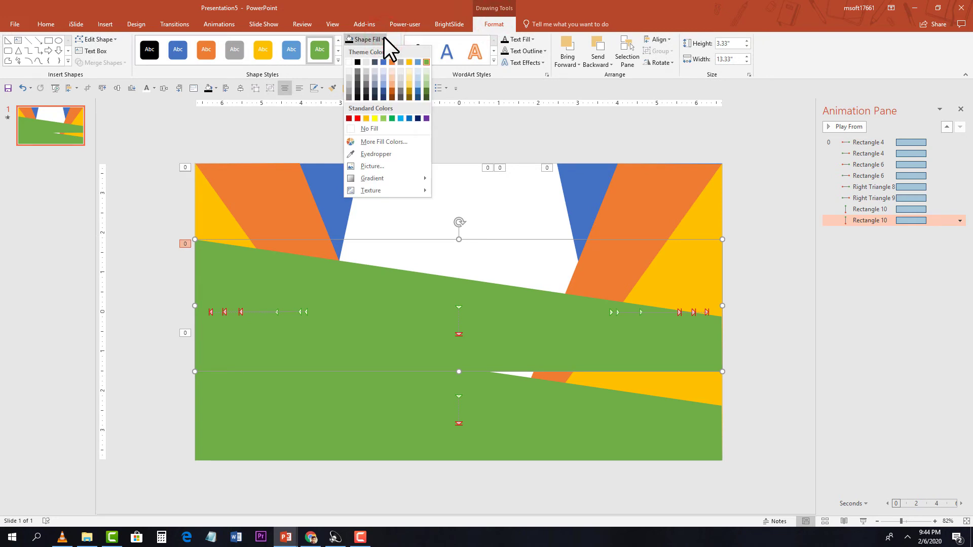
click(400, 62)
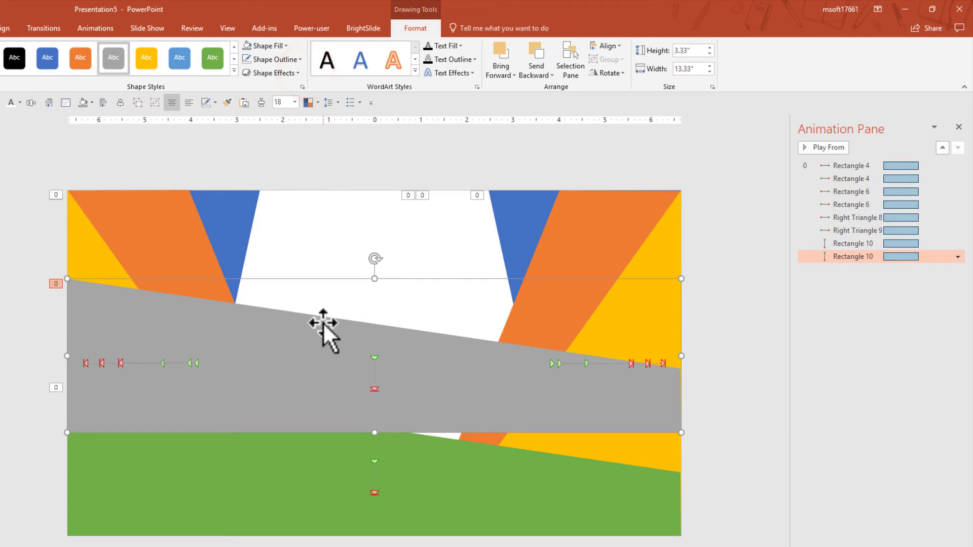
click(619, 76)
click(639, 131)
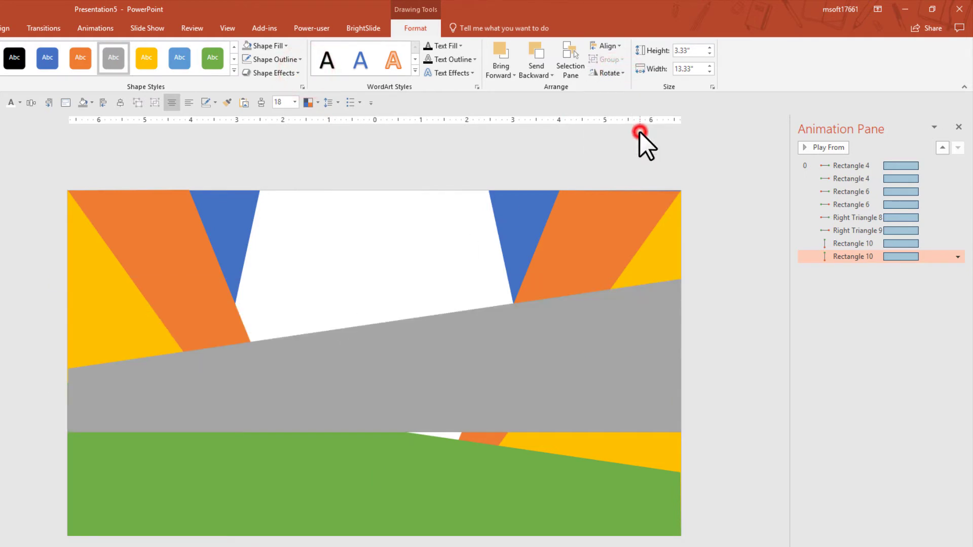
drag(522, 335, 526, 435)
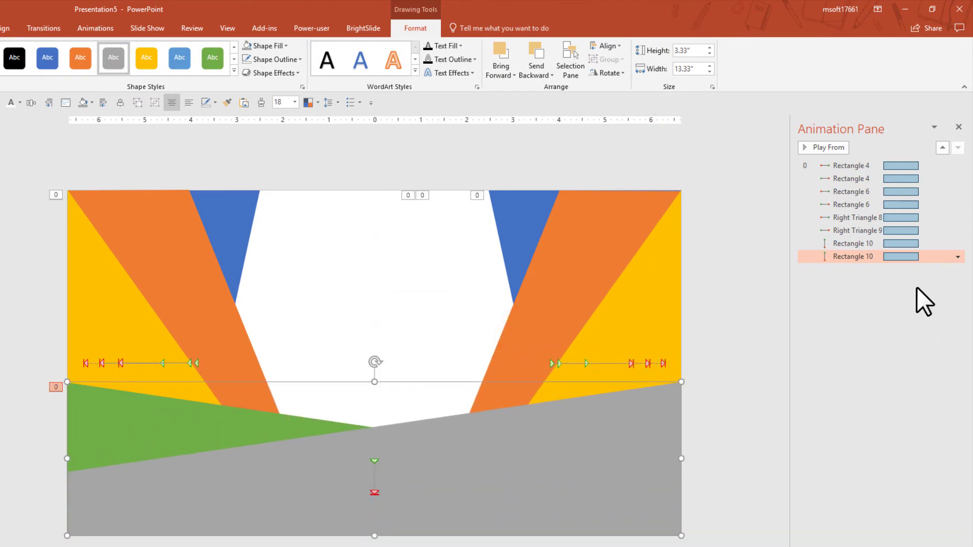
click(713, 315)
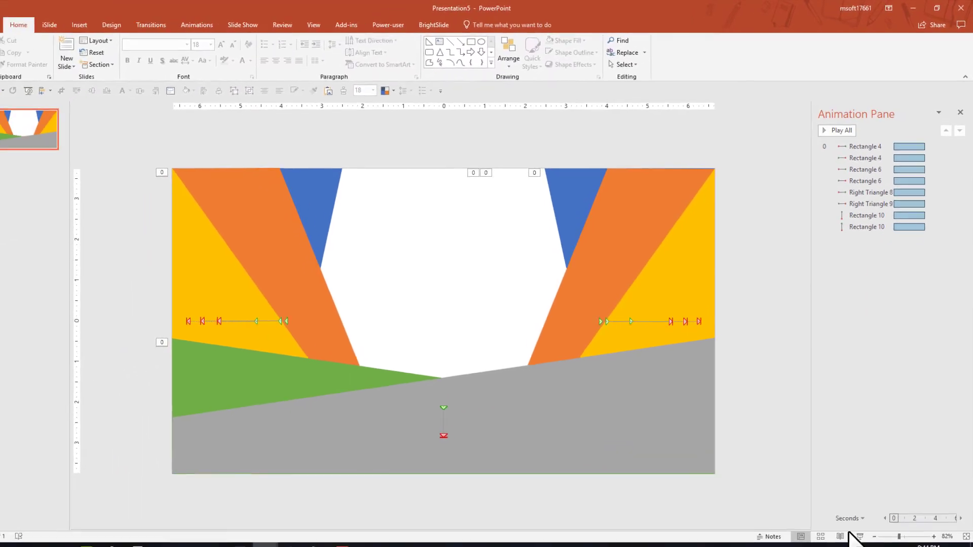
Preview the animations in Slide Show, then select every shape on the slide.
click(860, 537)
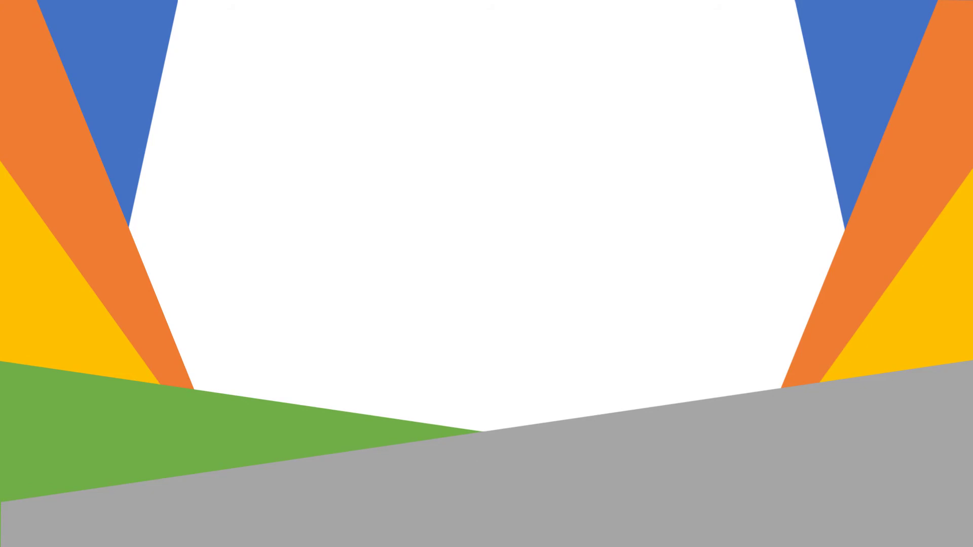
key(Escape)
click(704, 293)
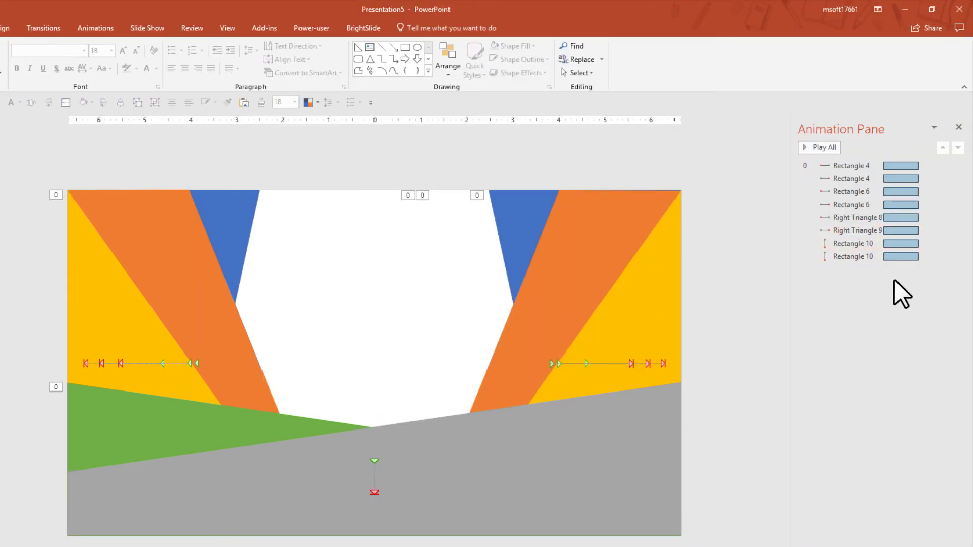
key(ctrl+a)
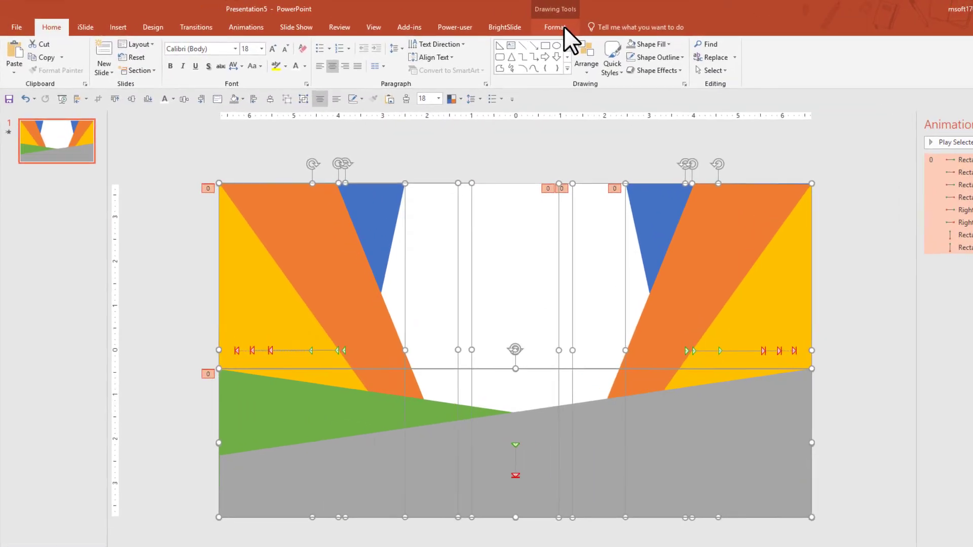
Apply an Outer Center shadow to all shapes with 100% size and 57 pt blur.
click(497, 24)
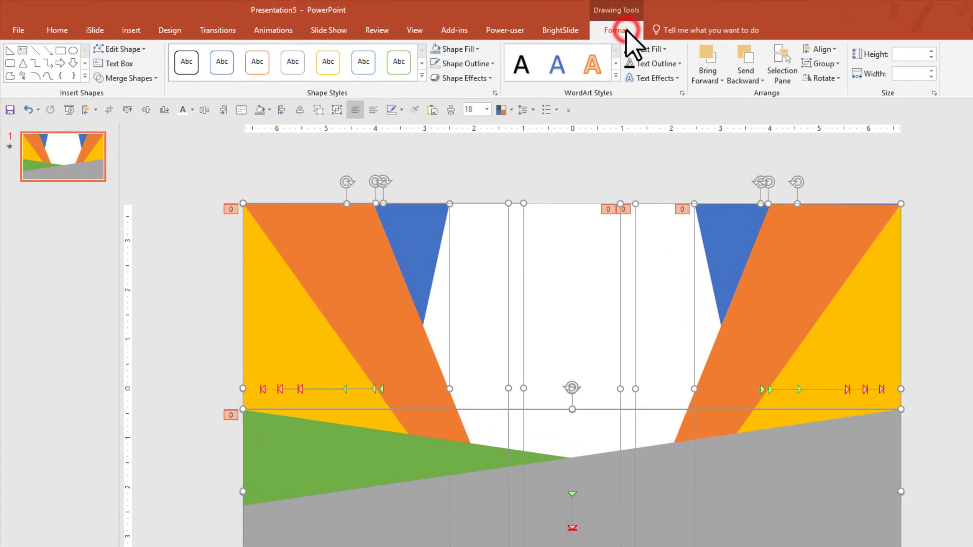
click(490, 78)
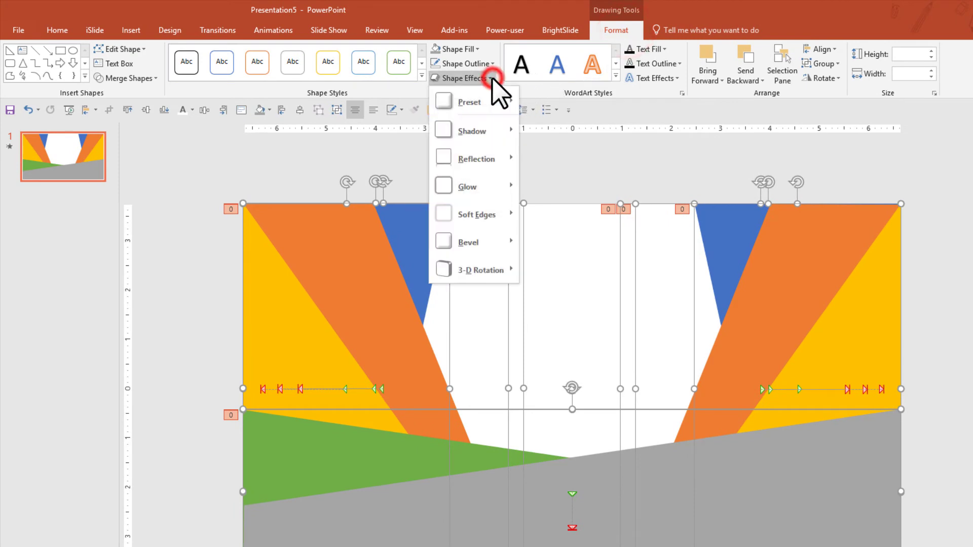
mouse_move(507, 130)
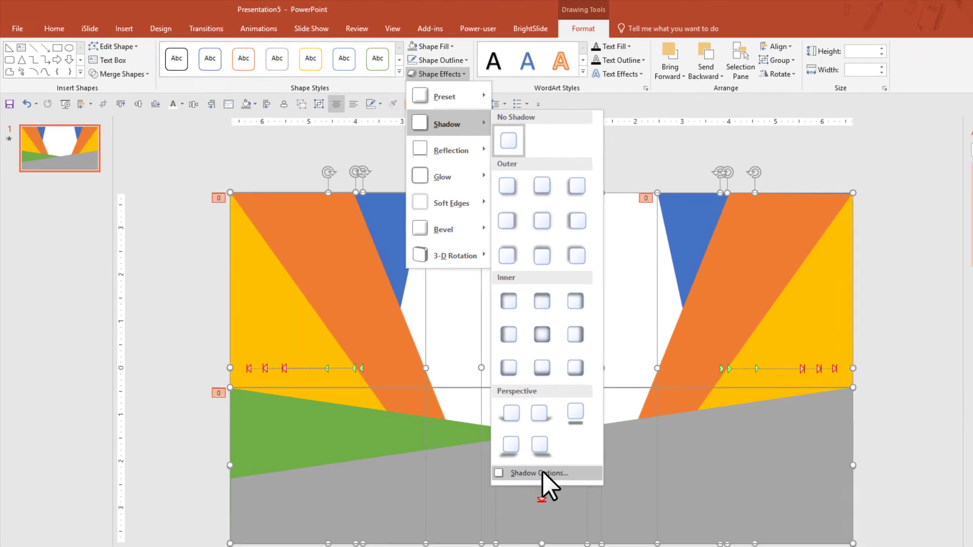
click(573, 500)
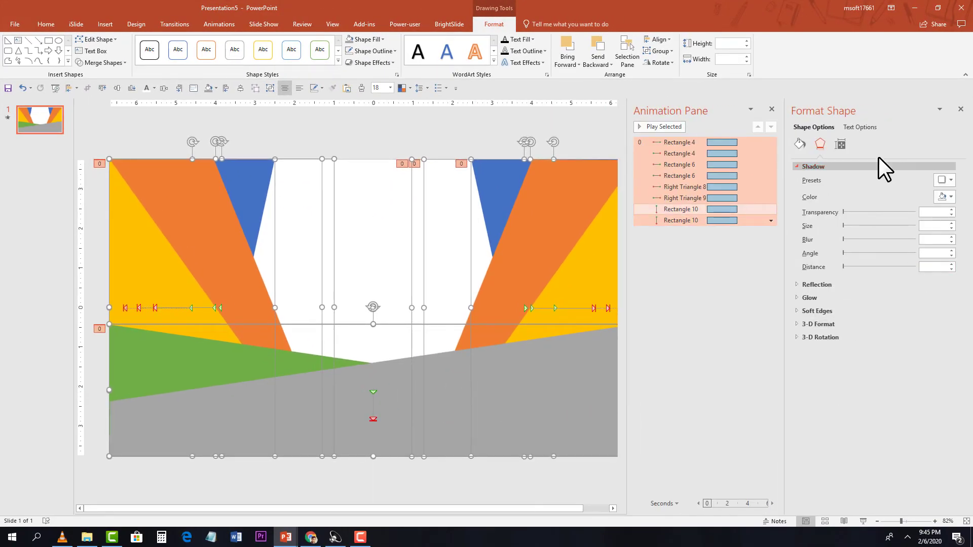
click(773, 109)
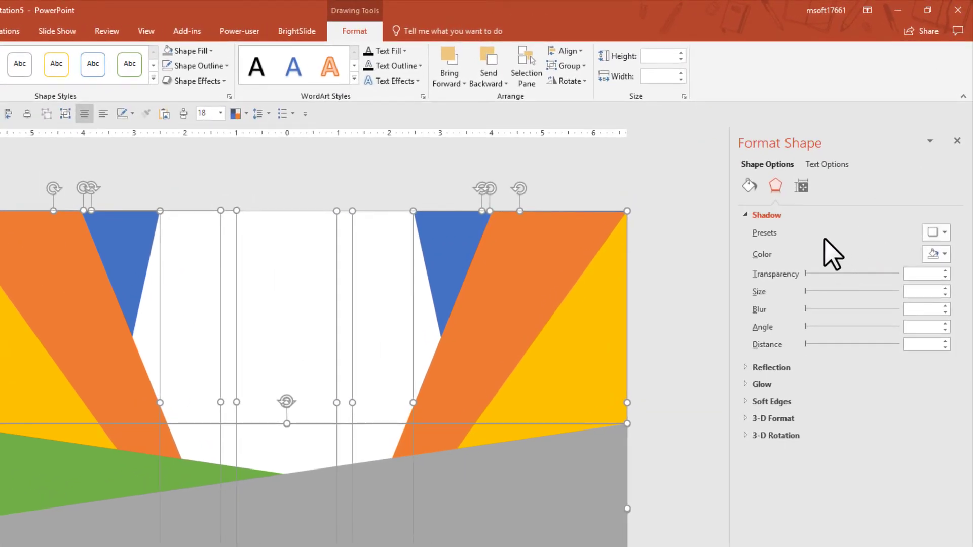
click(943, 233)
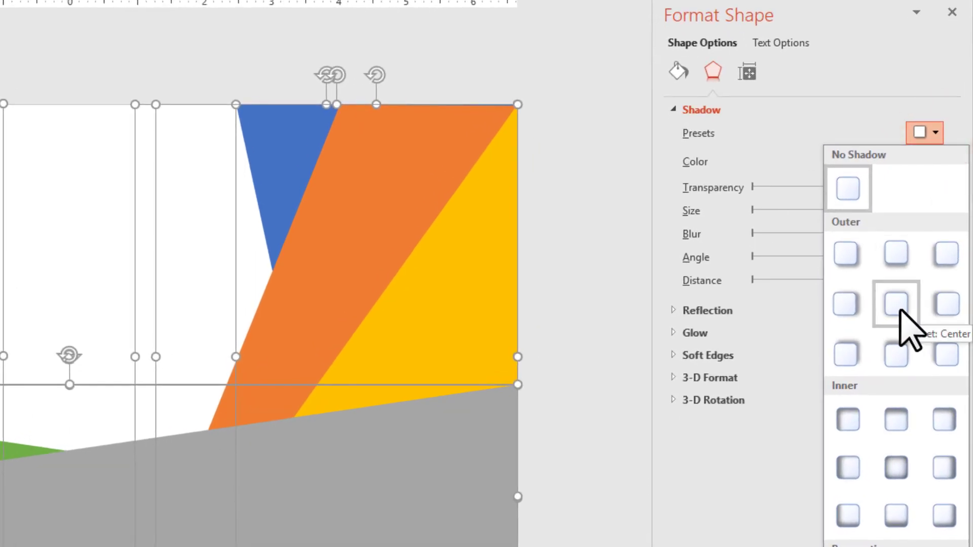
click(900, 311)
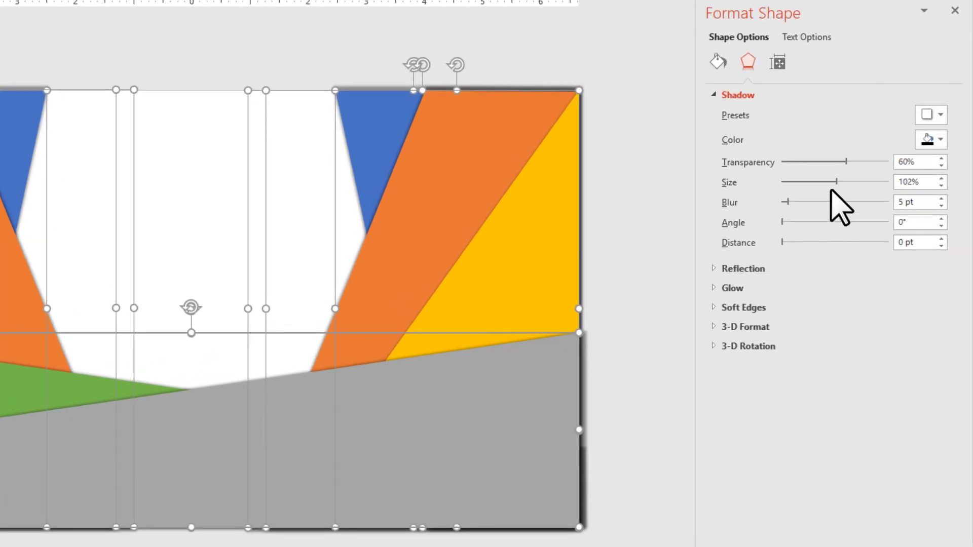
click(941, 185)
click(942, 185)
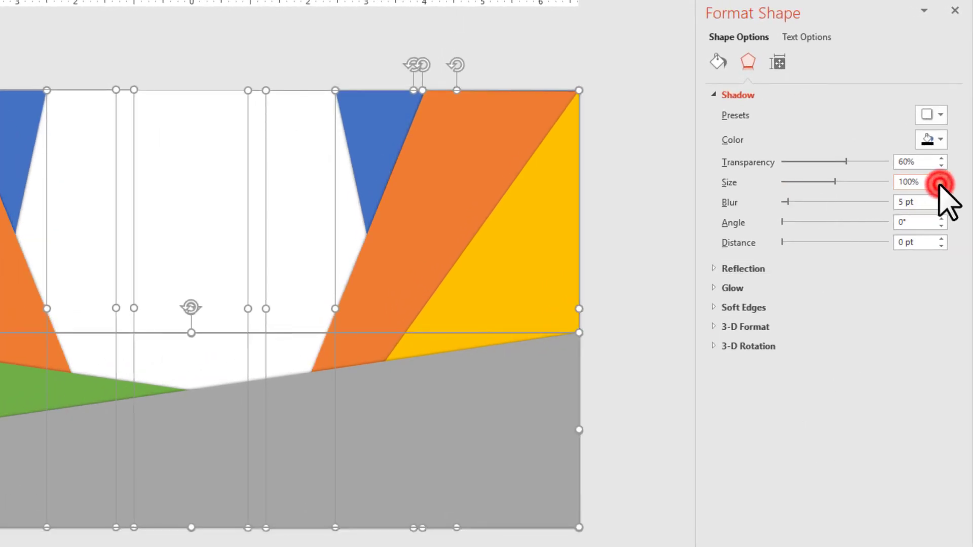
drag(787, 202, 842, 207)
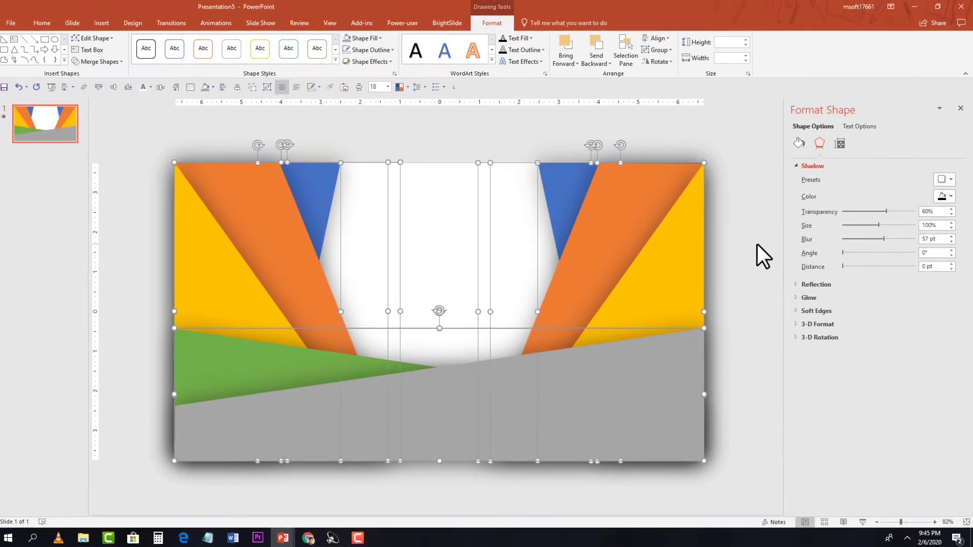
click(657, 209)
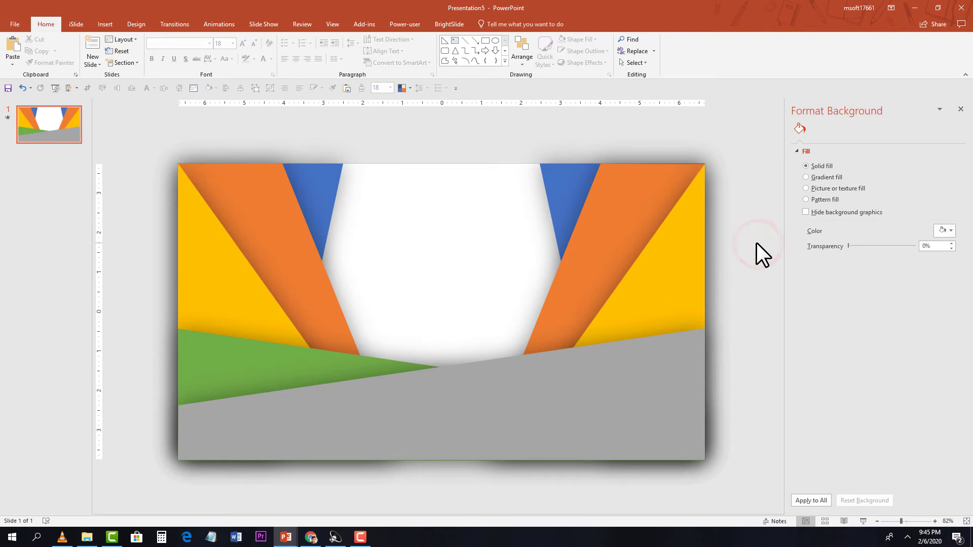
Give all the selected panels Slide background fill so only their shadows remain visible.
key(ctrl+a)
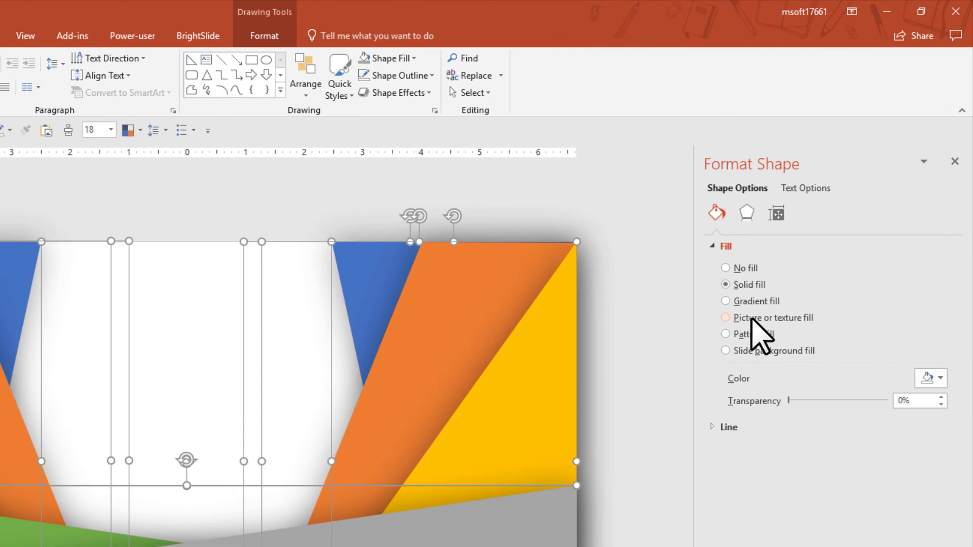
click(742, 349)
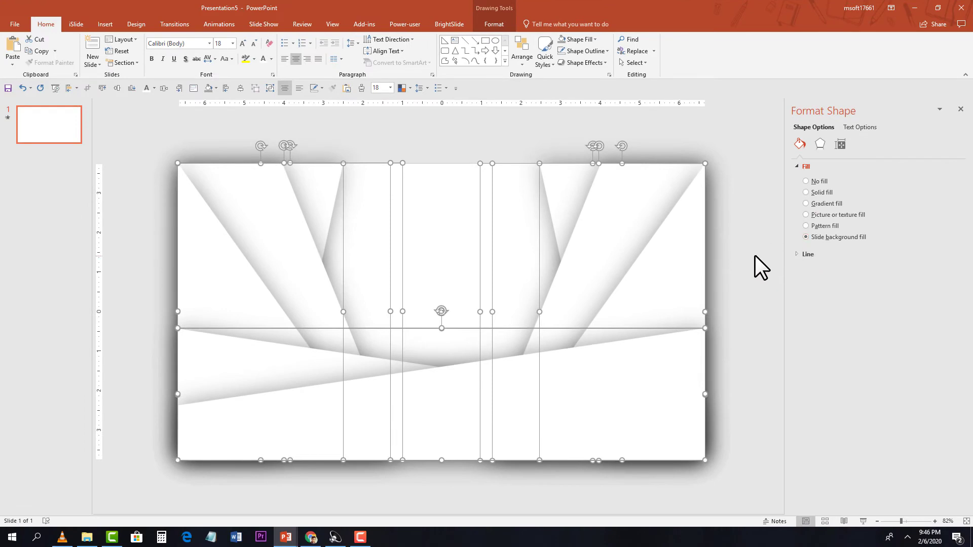
click(750, 255)
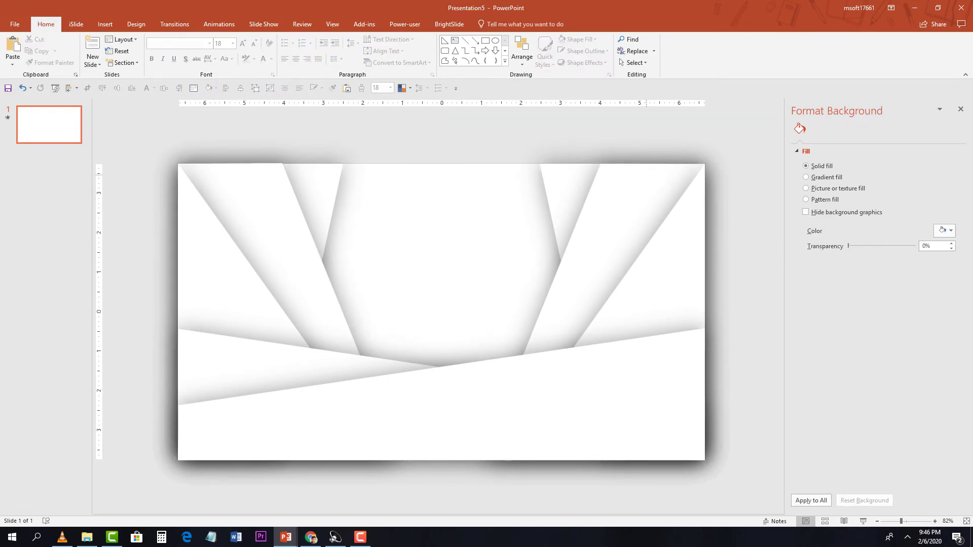
Fill the slide background with the galaxy picture 8889.jpg.
right_click(410, 148)
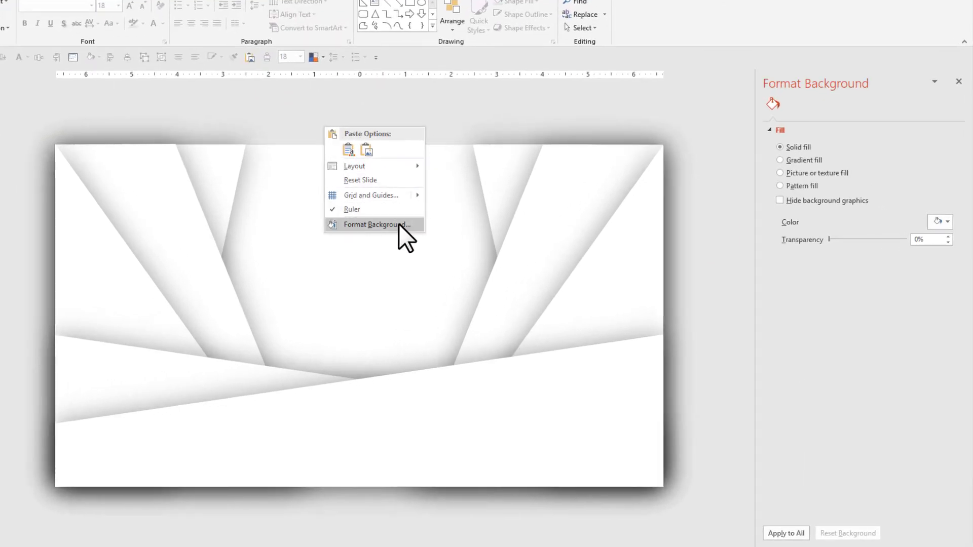
click(389, 224)
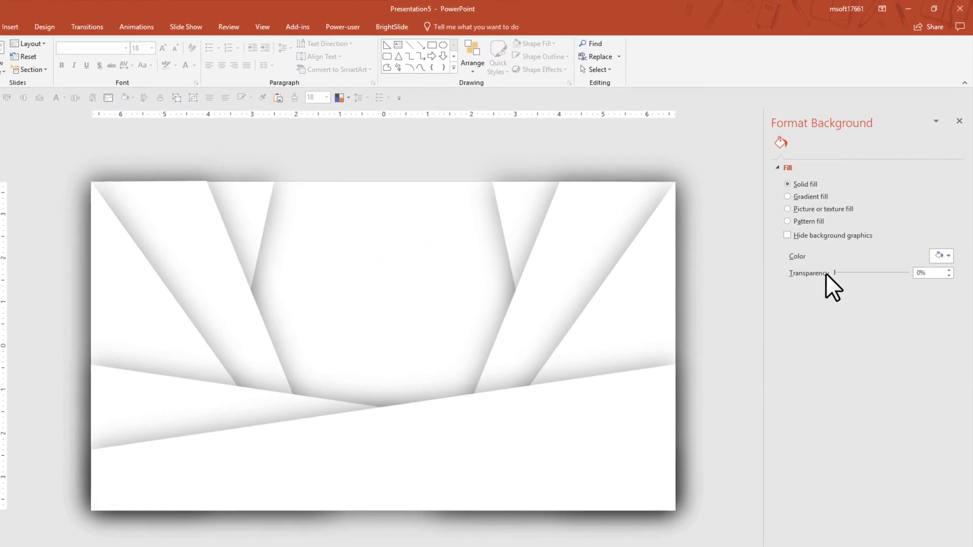
click(791, 208)
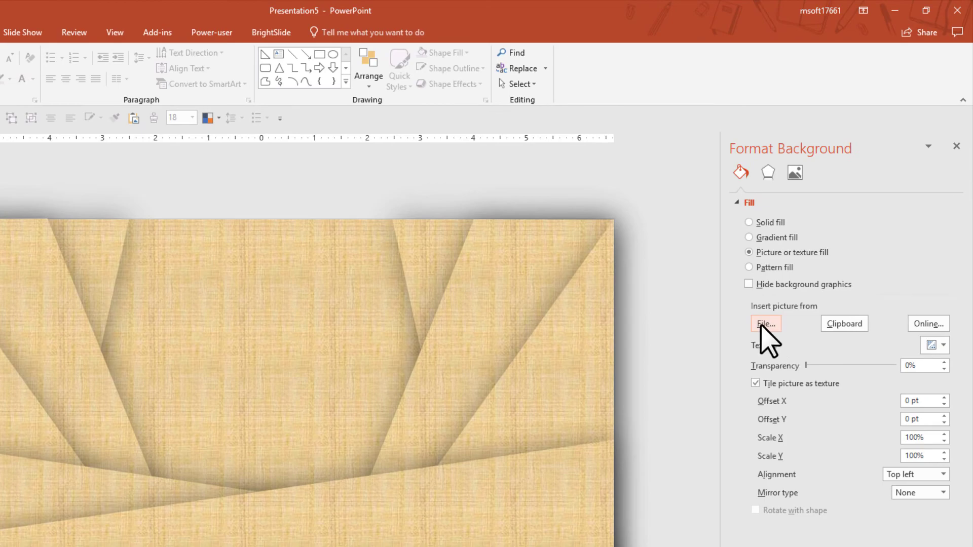
click(764, 324)
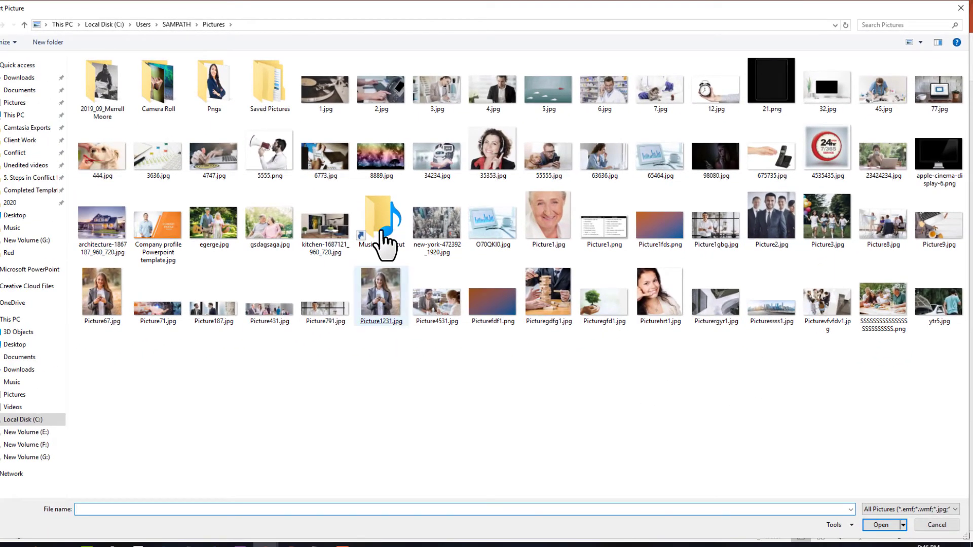
double_click(381, 156)
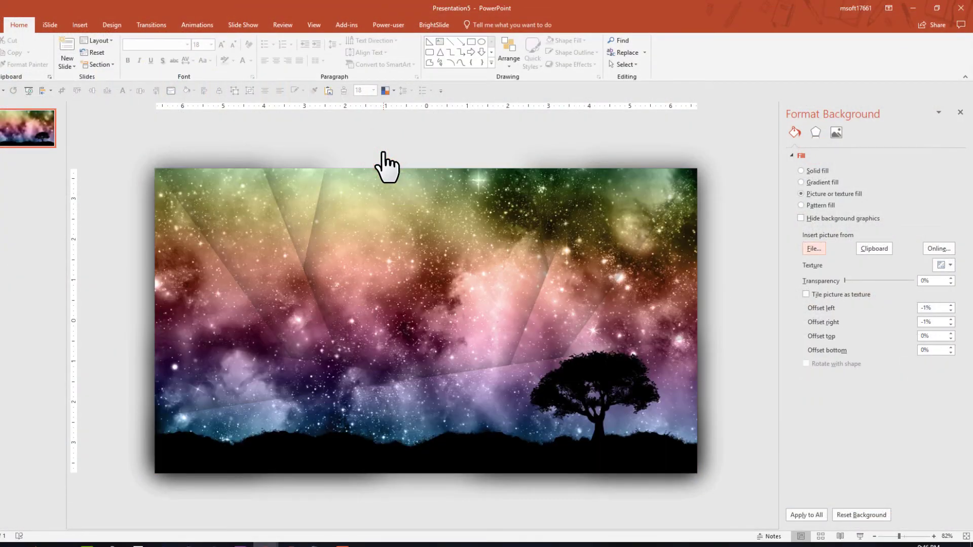
click(717, 203)
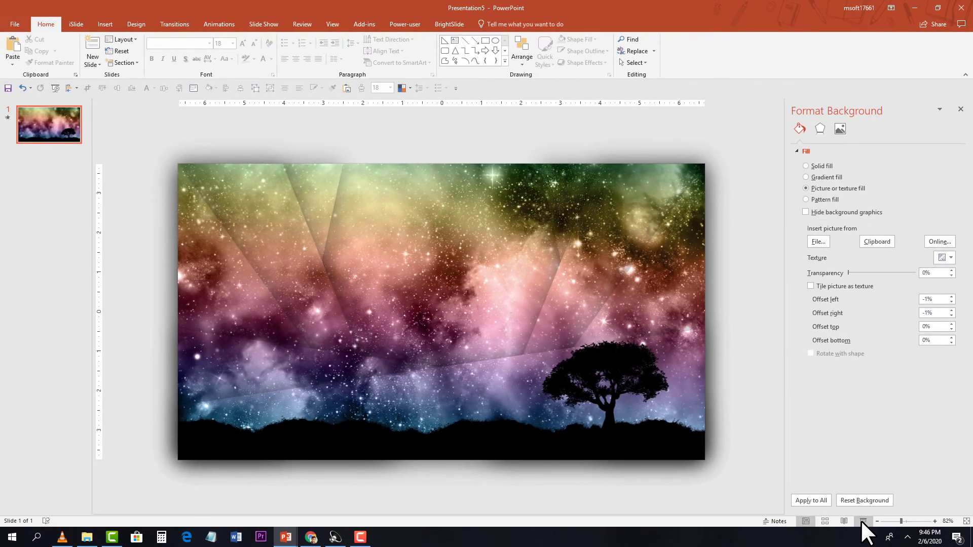
click(860, 536)
Add a PARALAX text box in Bebas Neue Bold at size 199.
click(961, 110)
click(856, 185)
click(105, 22)
click(453, 47)
click(450, 209)
text(PARALAX)
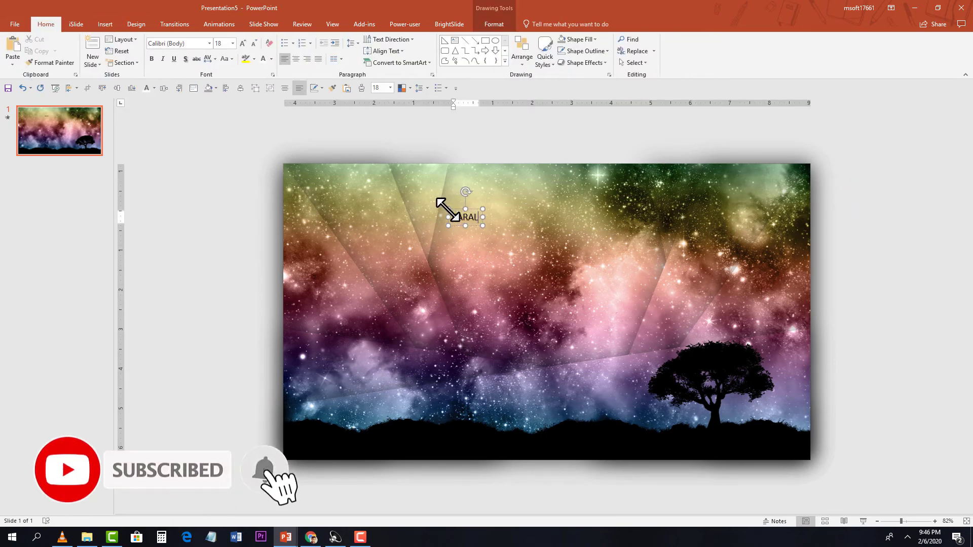
click(223, 43)
text(199)
key(Return)
click(209, 43)
click(177, 152)
Copy the title below it as POWERPOINT at size 96 in a thin Bebas font.
click(495, 24)
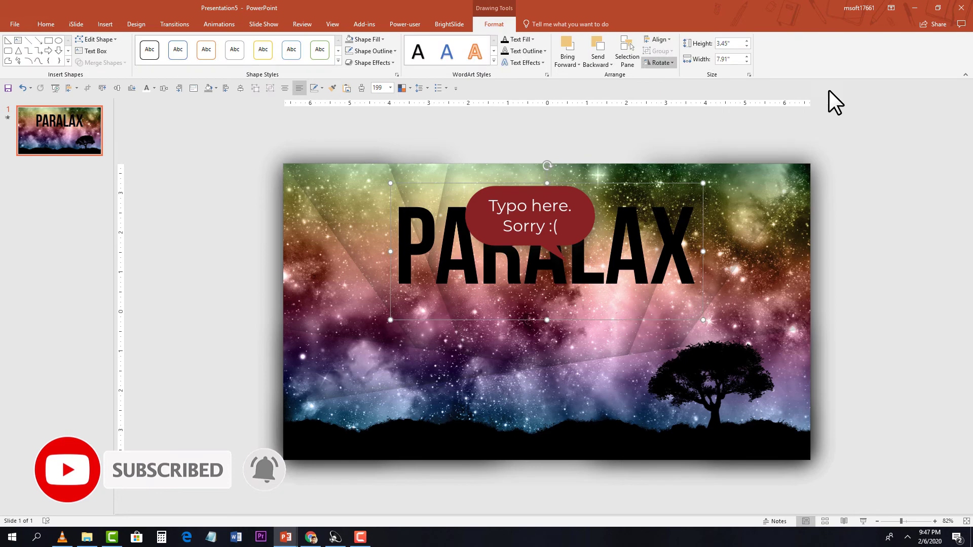
drag(548, 243, 517, 347)
click(45, 24)
click(253, 43)
click(254, 43)
double_click(413, 330)
text(POWERPOINT)
drag(490, 291, 560, 291)
click(210, 43)
scroll(288, 97, down, 10)
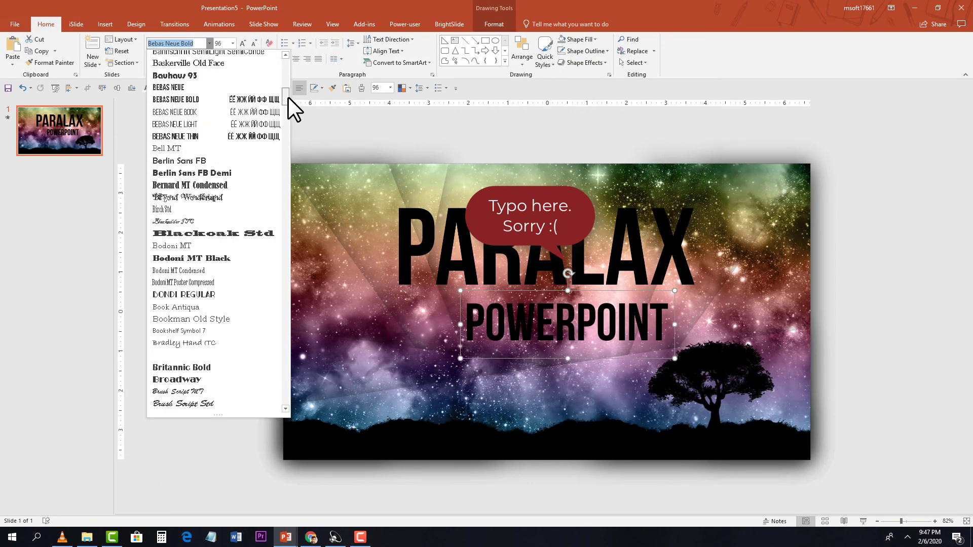
click(205, 113)
Make both text boxes white and send them behind the panels.
double_click(483, 253)
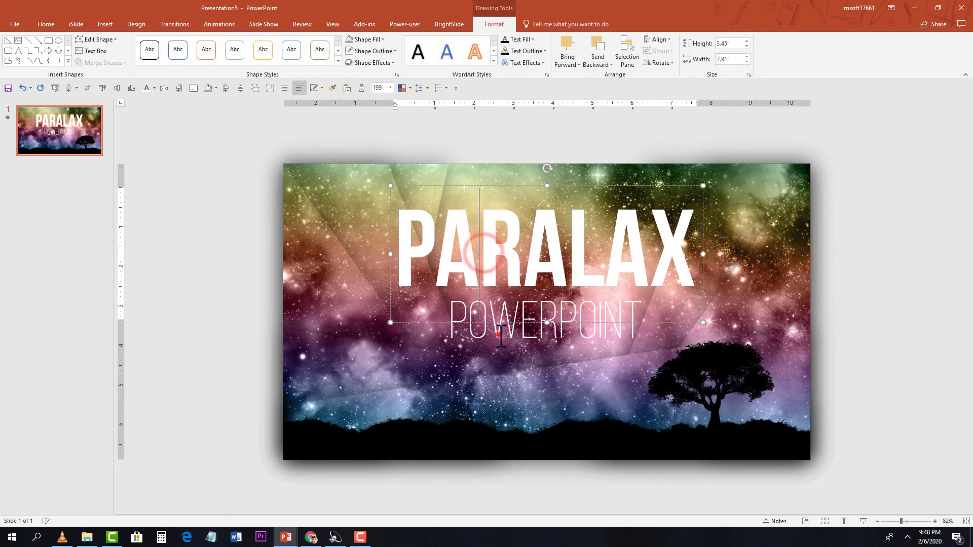
shift+click(503, 353)
right_click(503, 354)
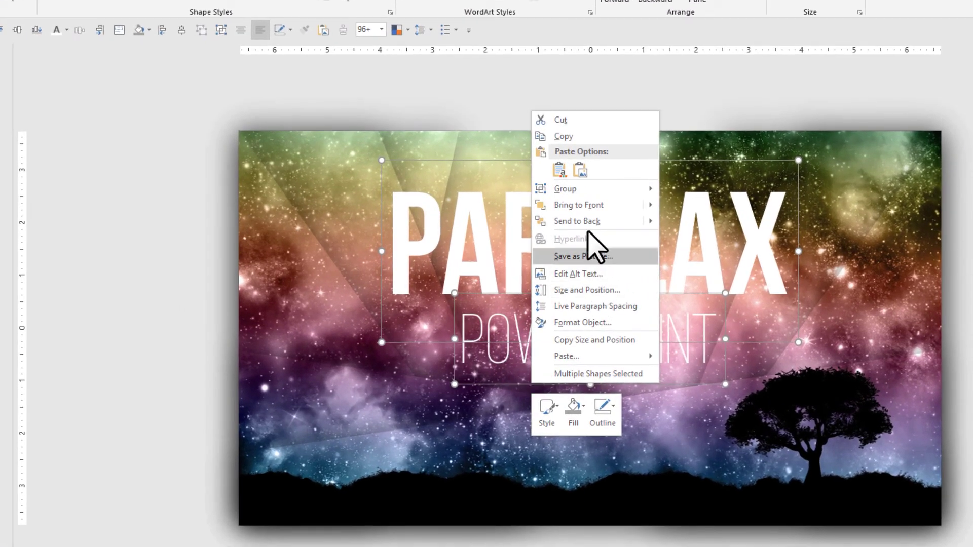
click(600, 221)
click(971, 234)
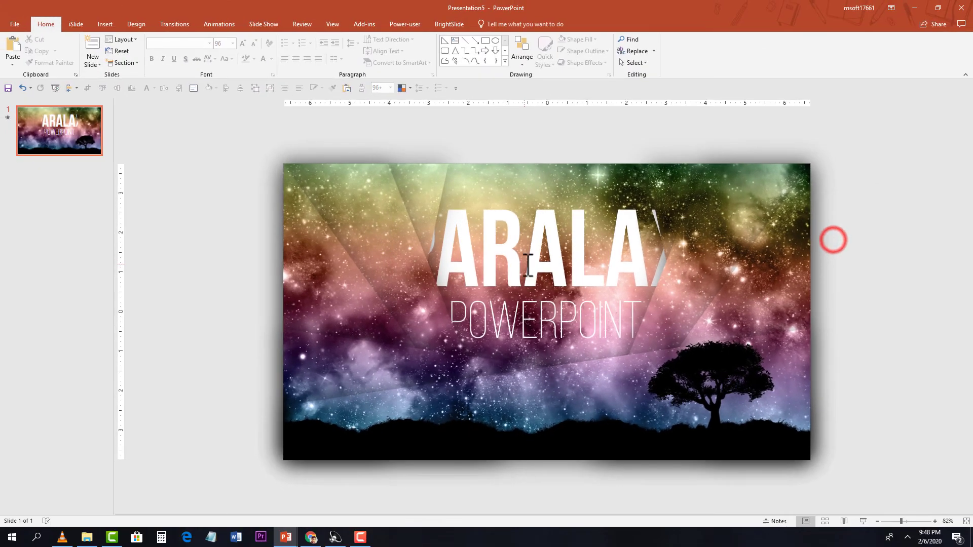
click(528, 265)
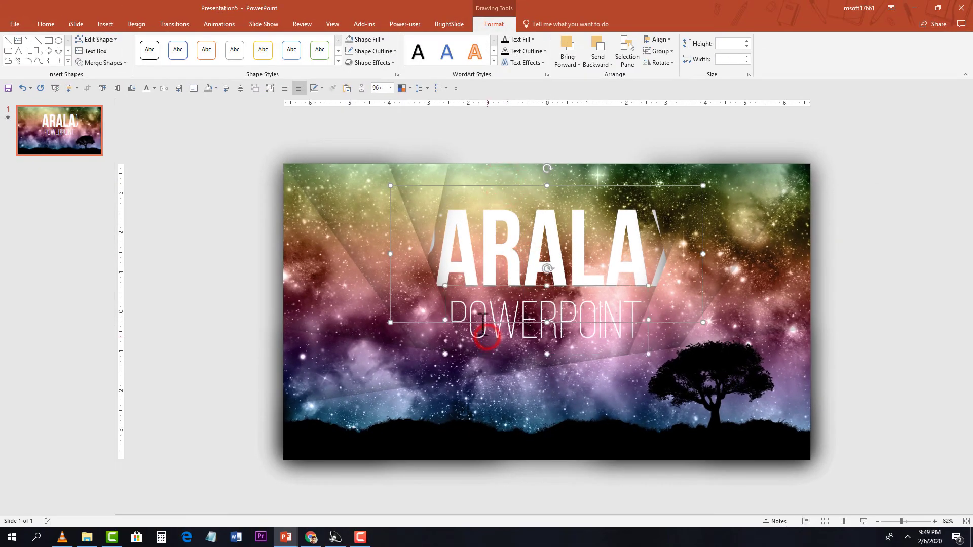
Give both text boxes a Fly In entrance from the top.
click(217, 22)
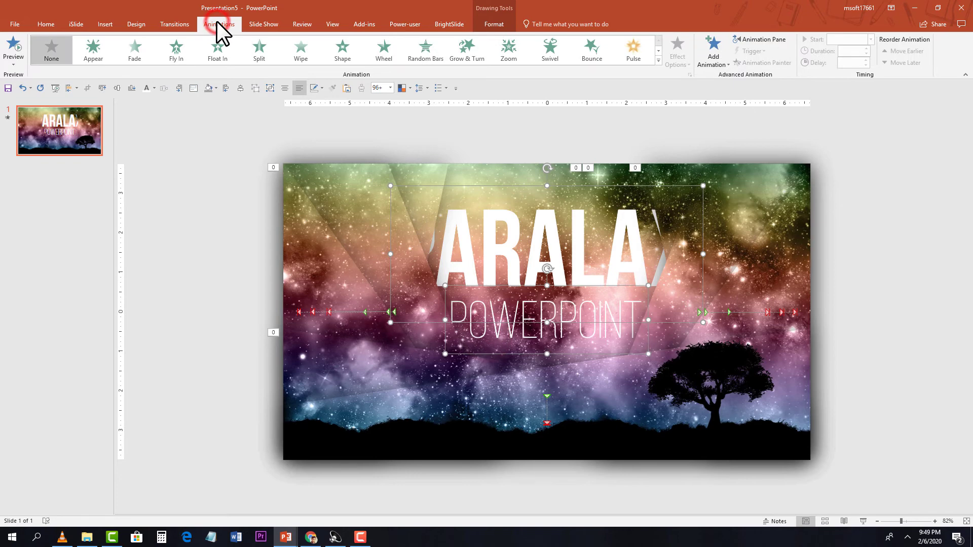
click(712, 56)
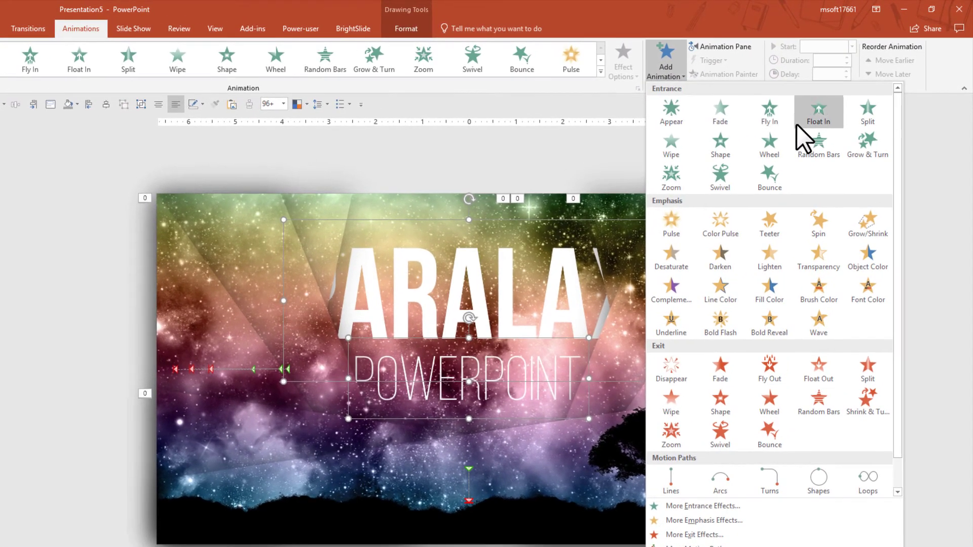
click(768, 123)
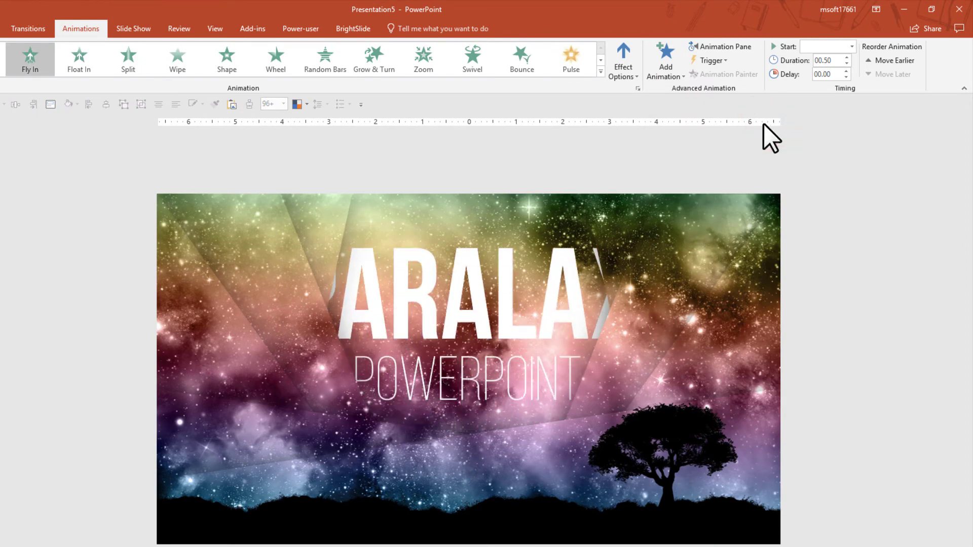
click(629, 75)
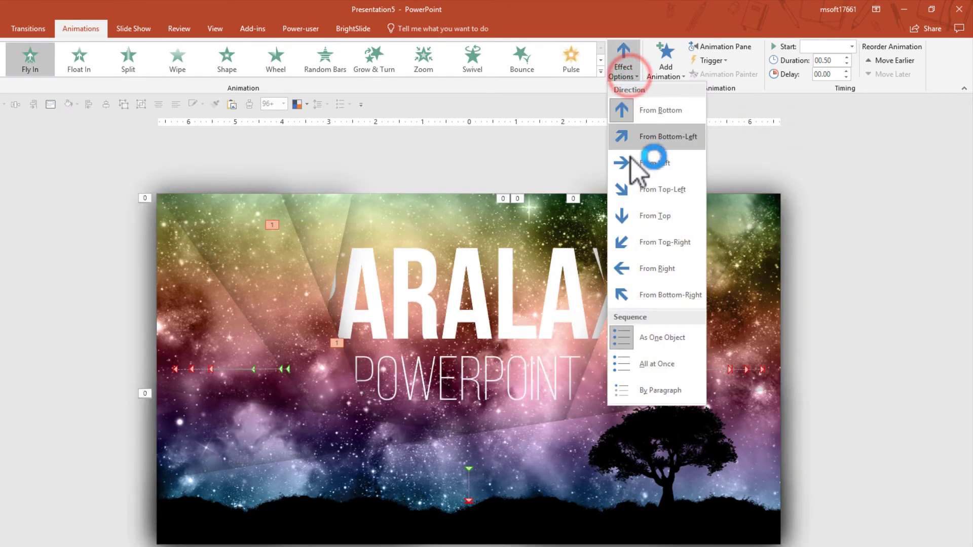
click(633, 214)
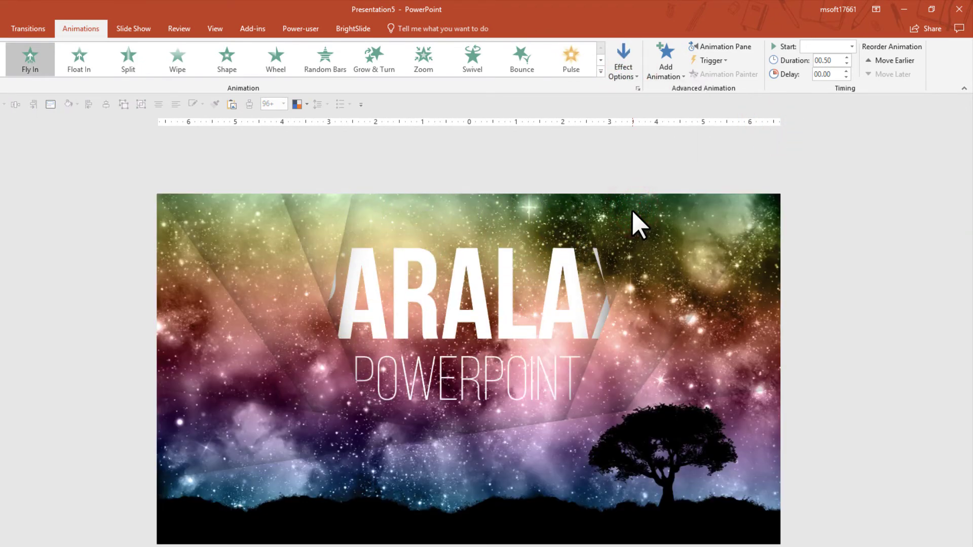
Set both text animations to start With Previous with a 1.25-second duration.
click(703, 46)
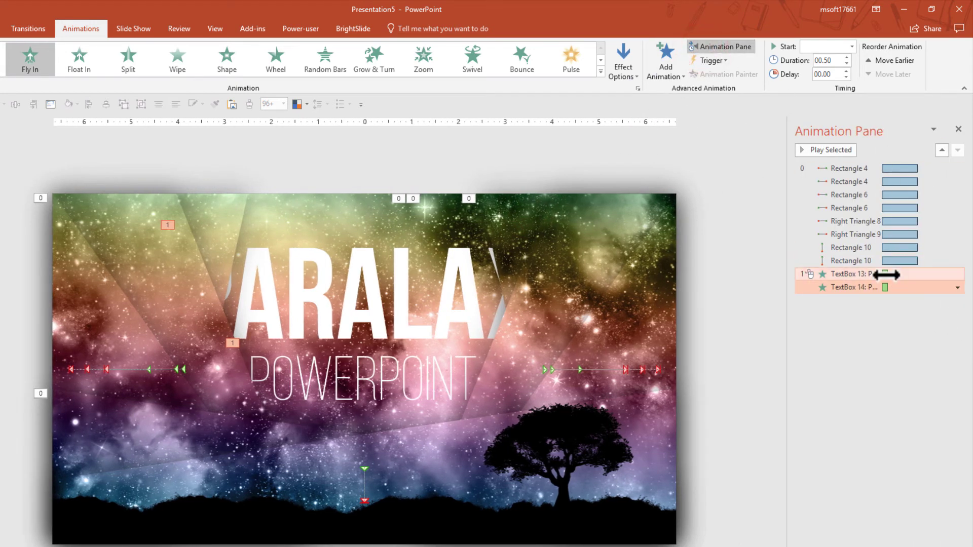
click(866, 276)
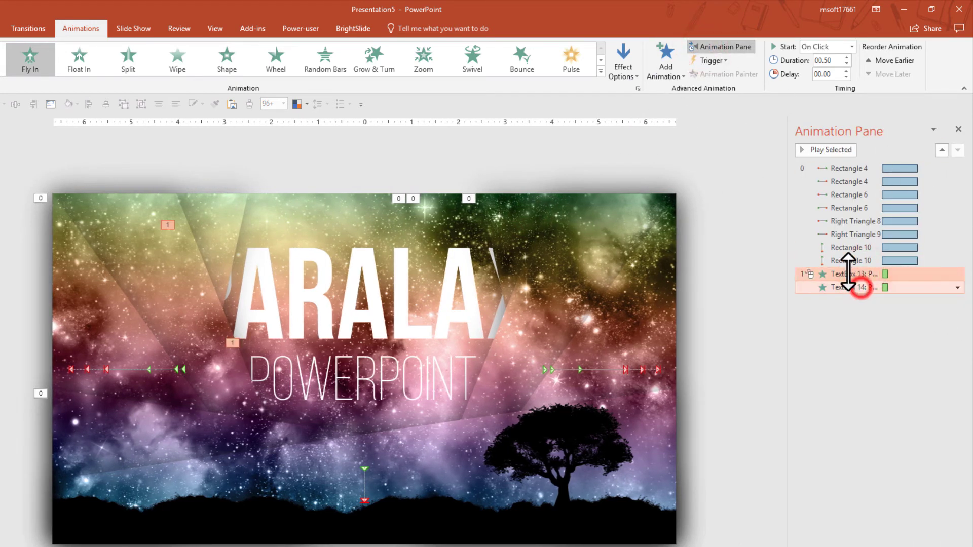
click(831, 47)
click(813, 68)
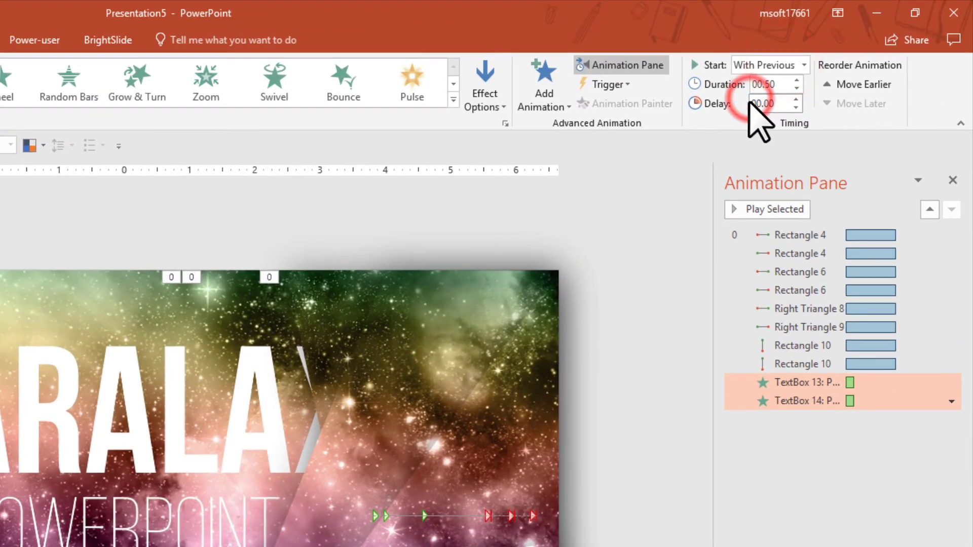
click(797, 81)
click(797, 80)
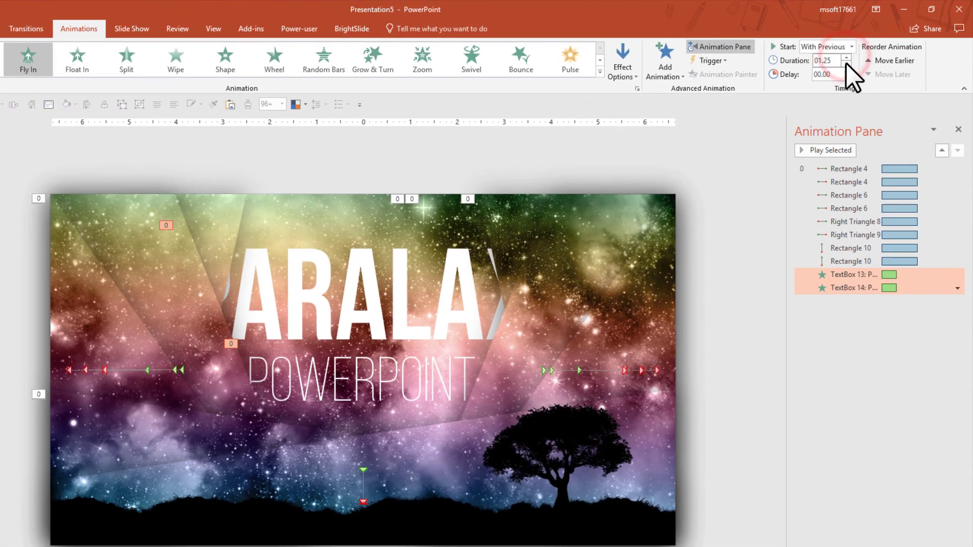
click(796, 80)
Add smooth start and smooth end to the Fly In effect.
click(958, 289)
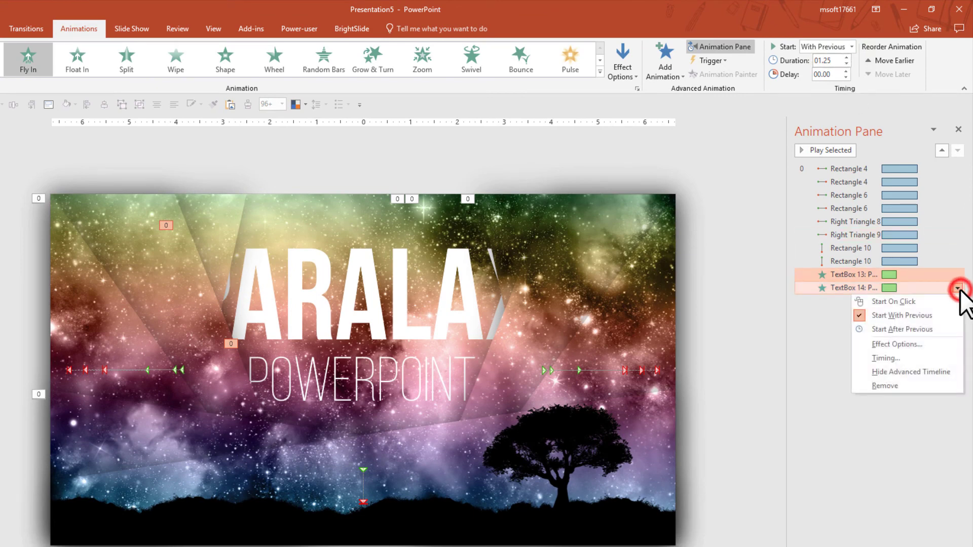
click(886, 344)
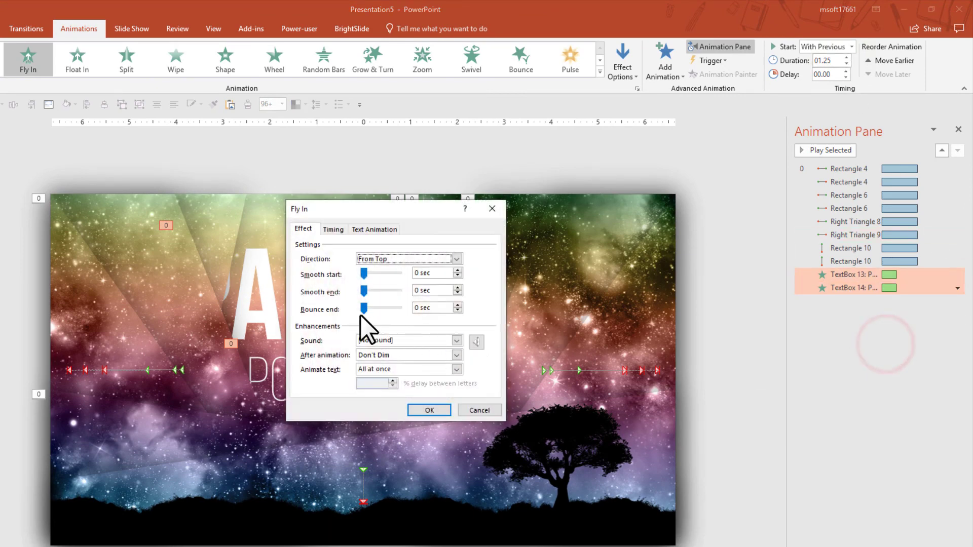
drag(370, 294, 371, 272)
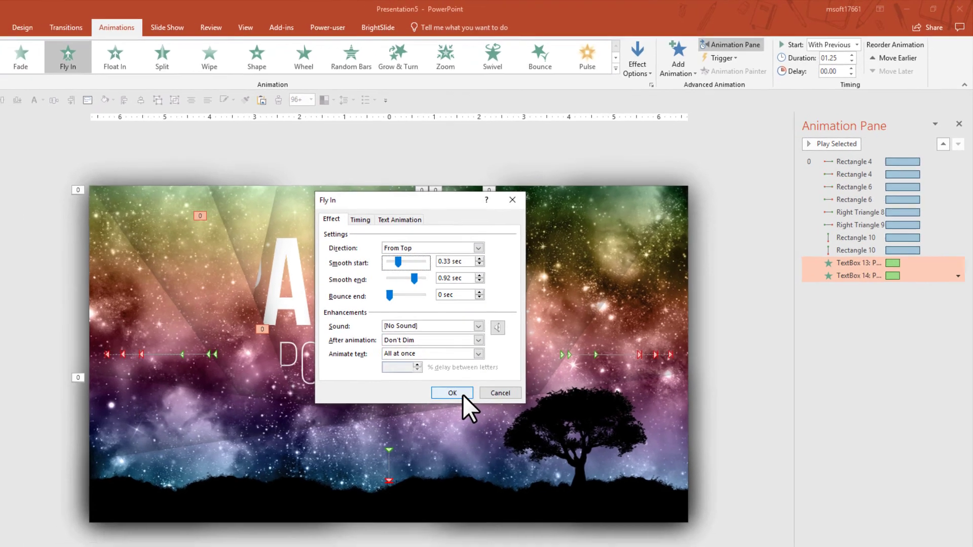
click(431, 412)
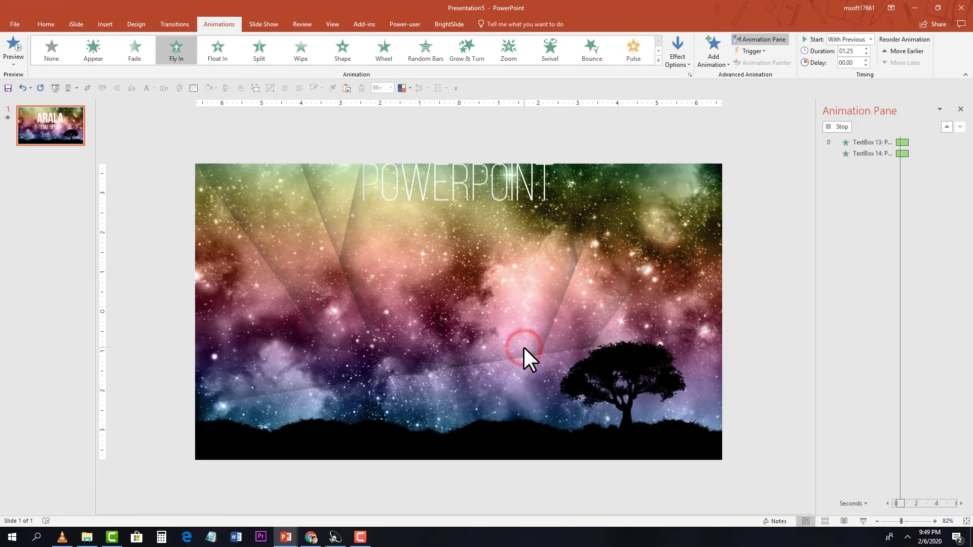
click(864, 521)
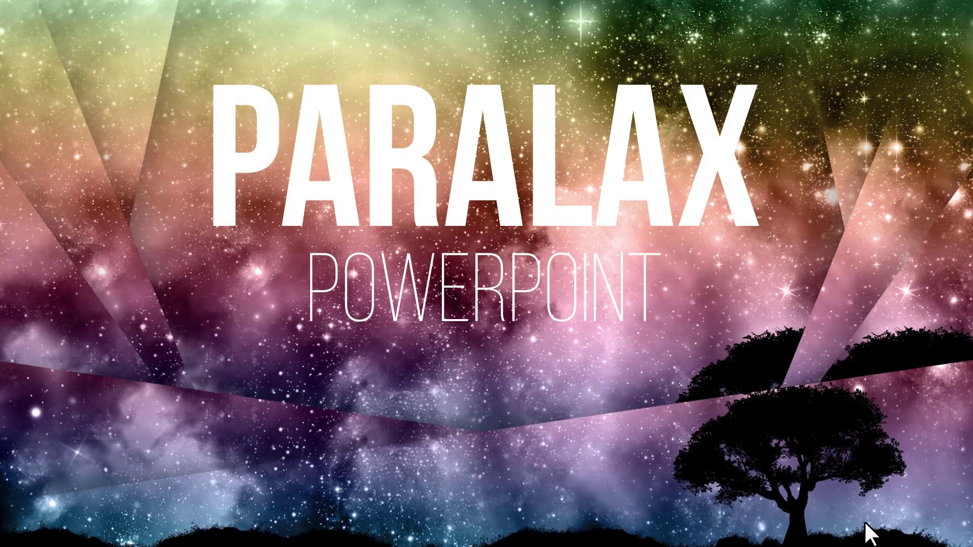
key(Escape)
click(871, 144)
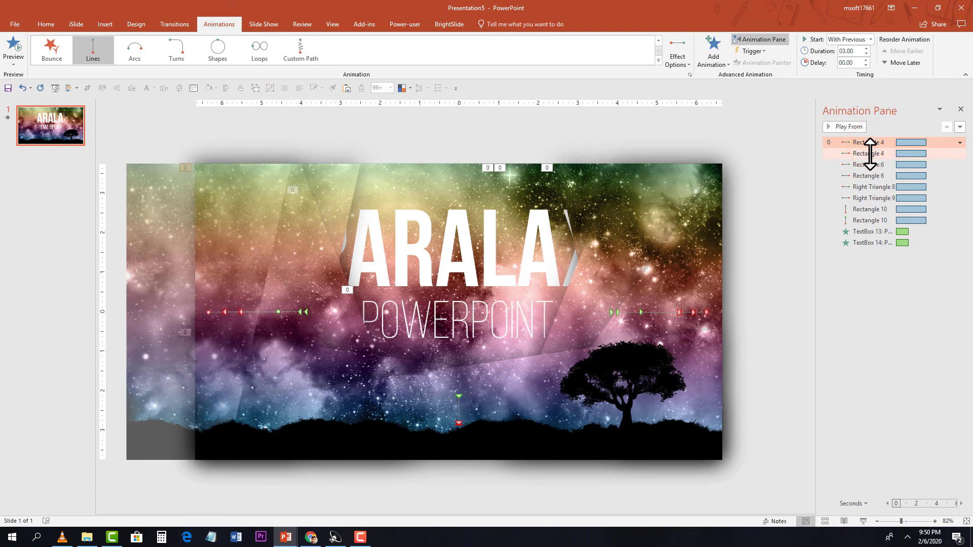
Move the second Rectangle 6 animation up one place and add a start delay.
click(871, 153)
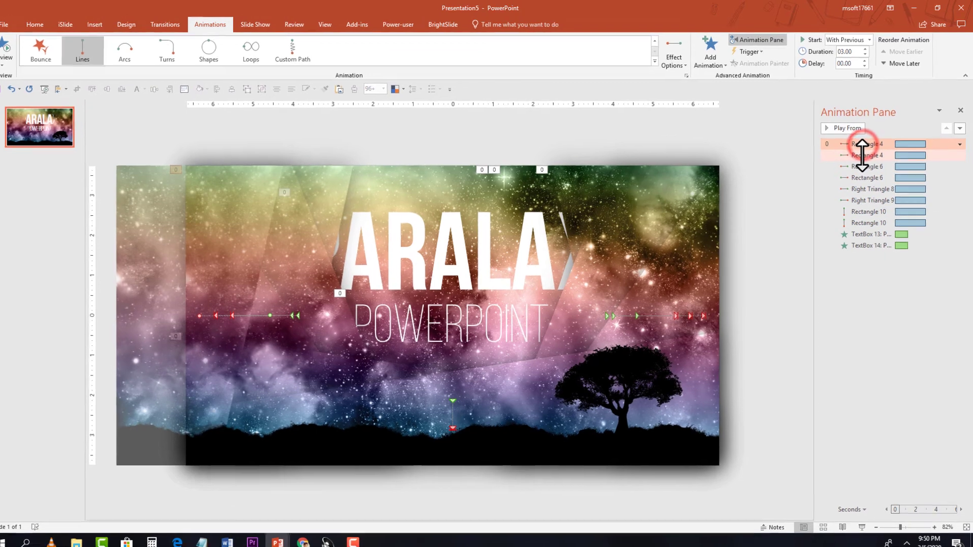
ctrl+click(864, 153)
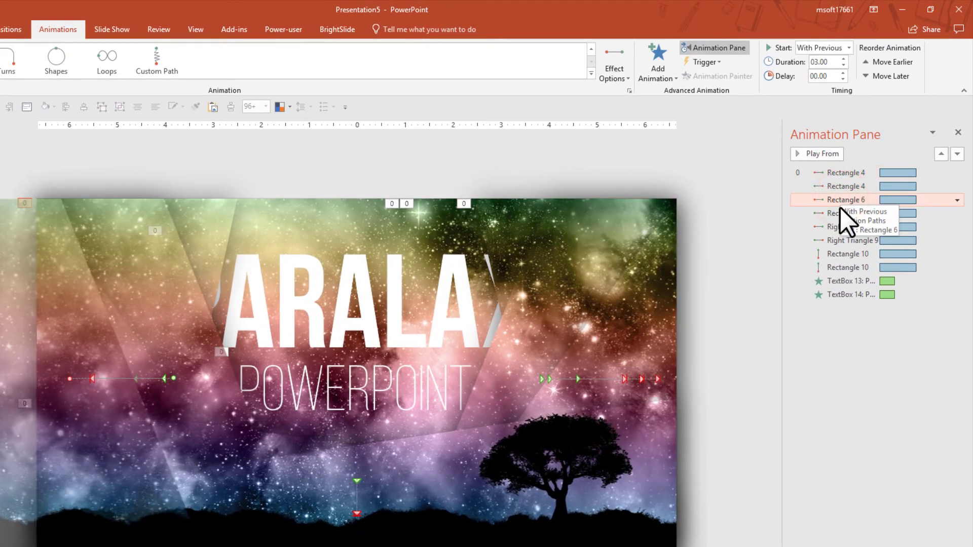
click(840, 214)
drag(840, 214, 899, 204)
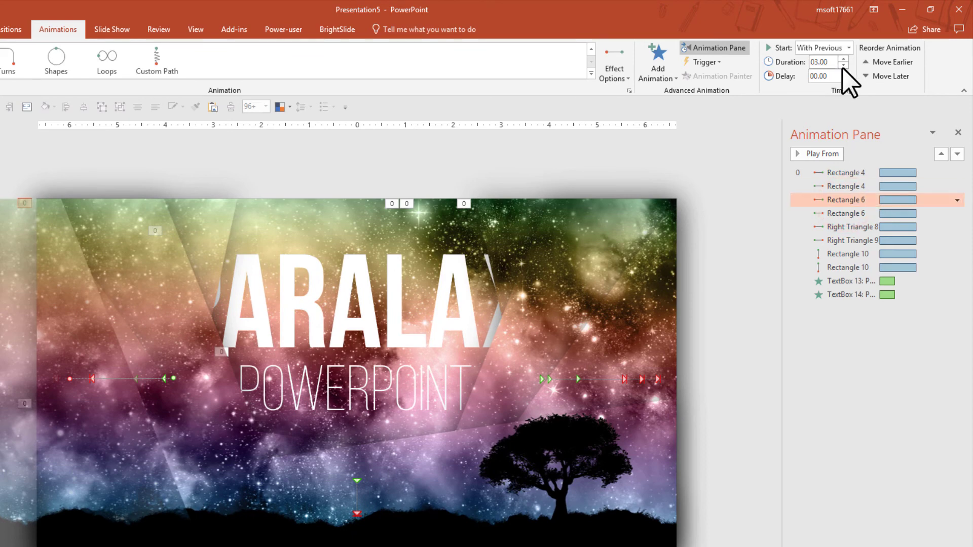
click(843, 74)
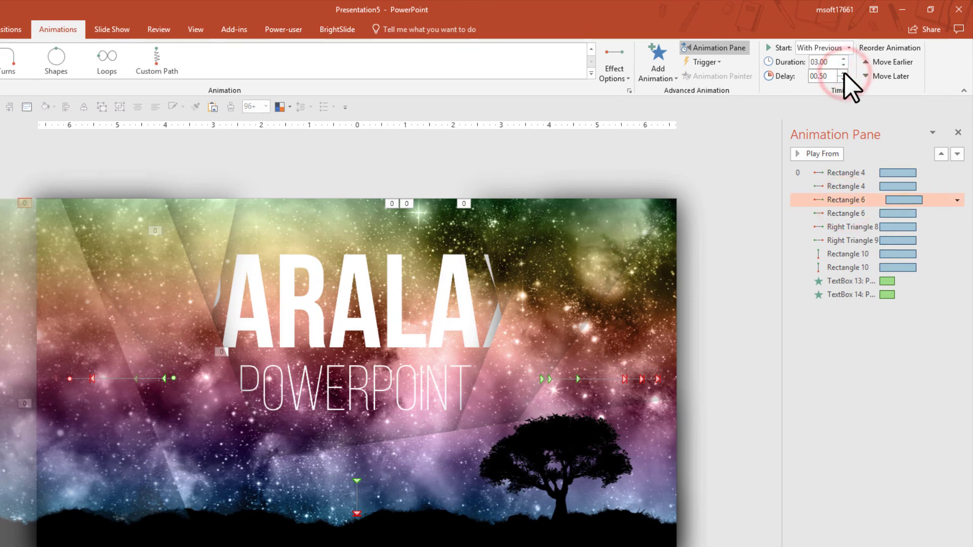
Delay the Right Triangle 8, Right Triangle 9 and Rectangle 10 animations by 00.25.
click(865, 214)
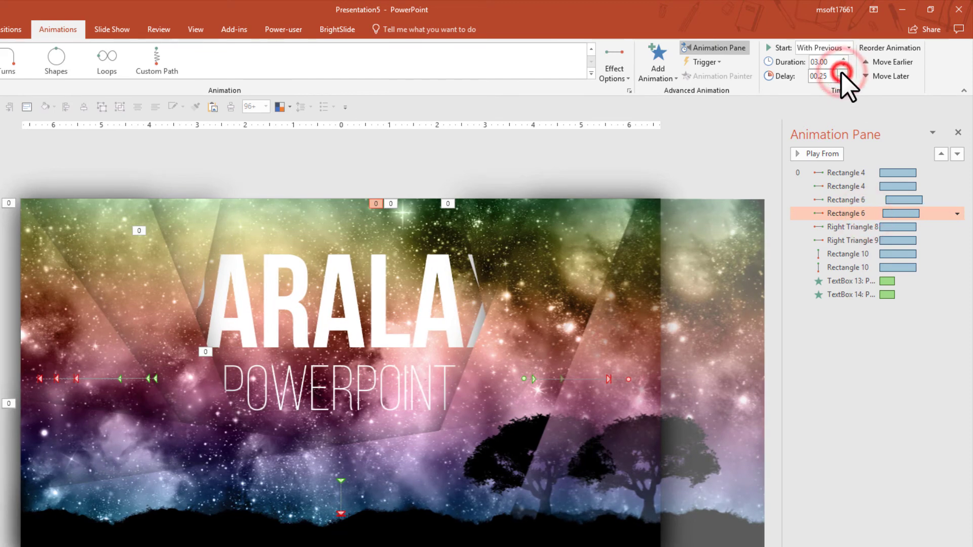
mouse_move(842, 227)
mouse_down()
mouse_move(842, 238)
mouse_move(845, 231)
mouse_up()
click(844, 73)
click(844, 71)
click(856, 240)
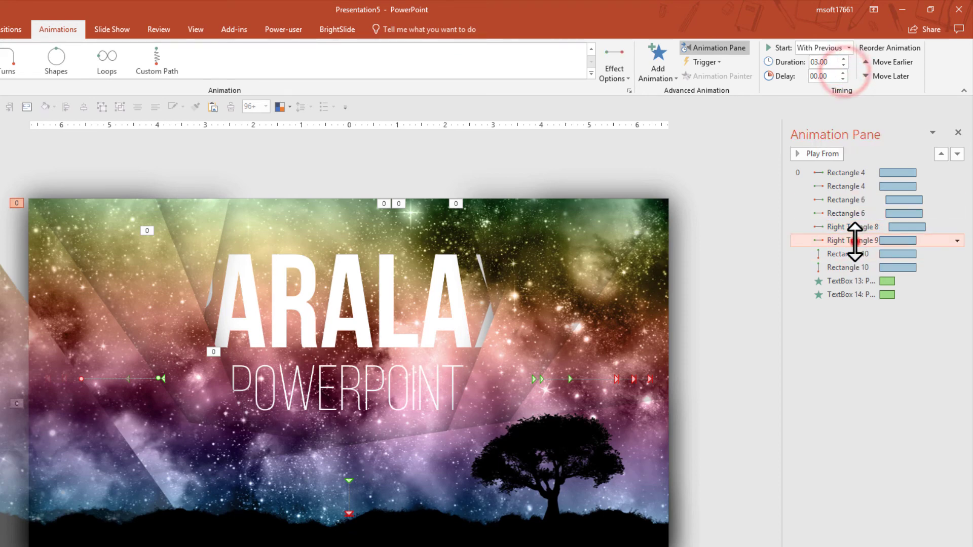
click(844, 72)
click(859, 253)
click(859, 267)
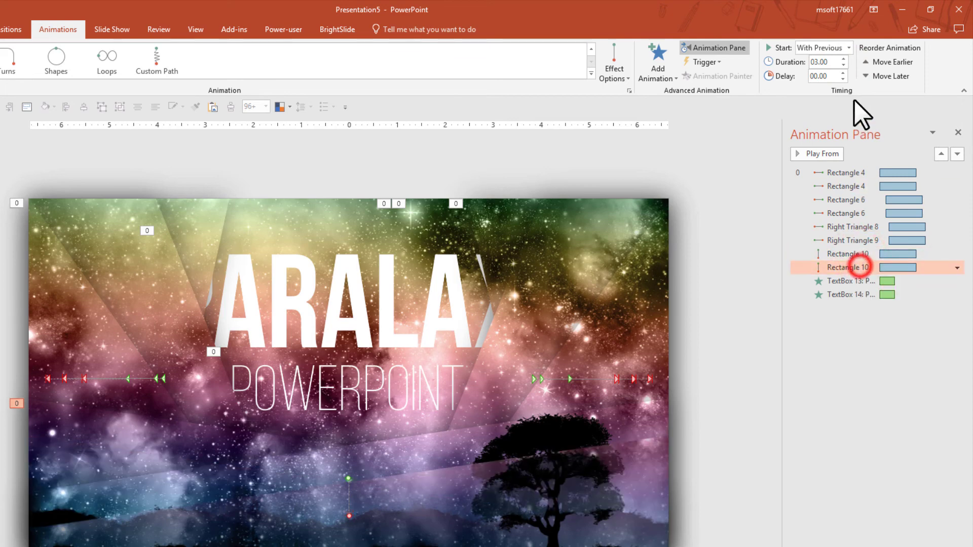
click(845, 71)
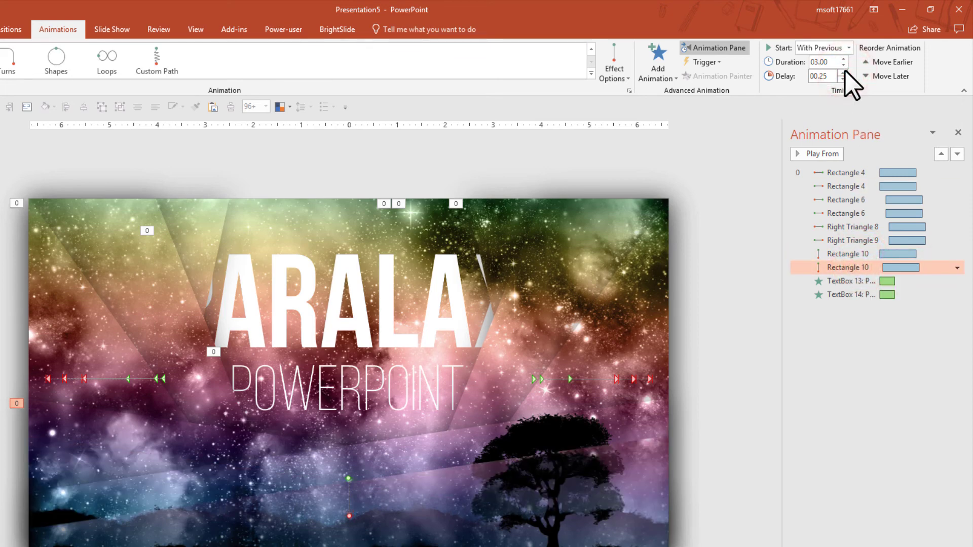
Delay the TextBox 14 entrance to 00.50 and preview the slide show.
click(819, 363)
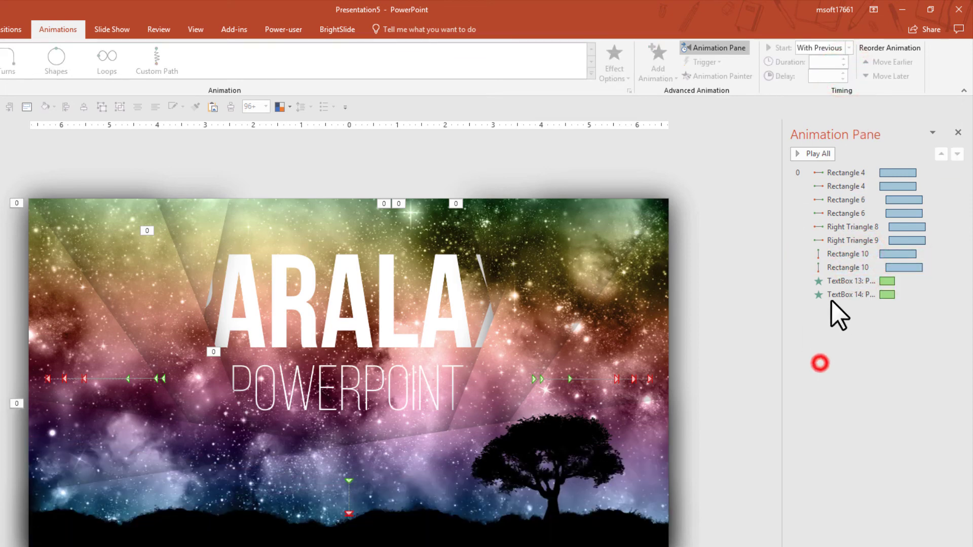
click(836, 294)
click(843, 71)
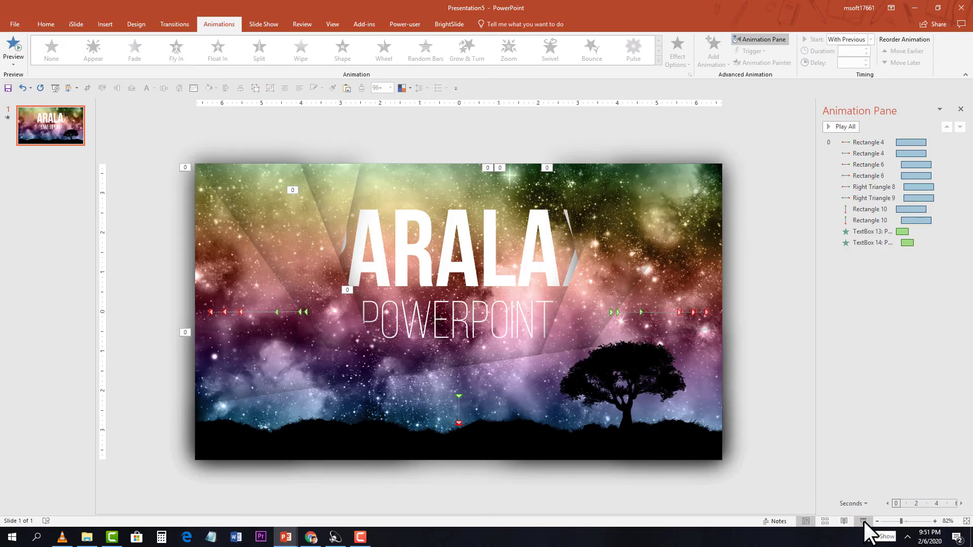
click(863, 521)
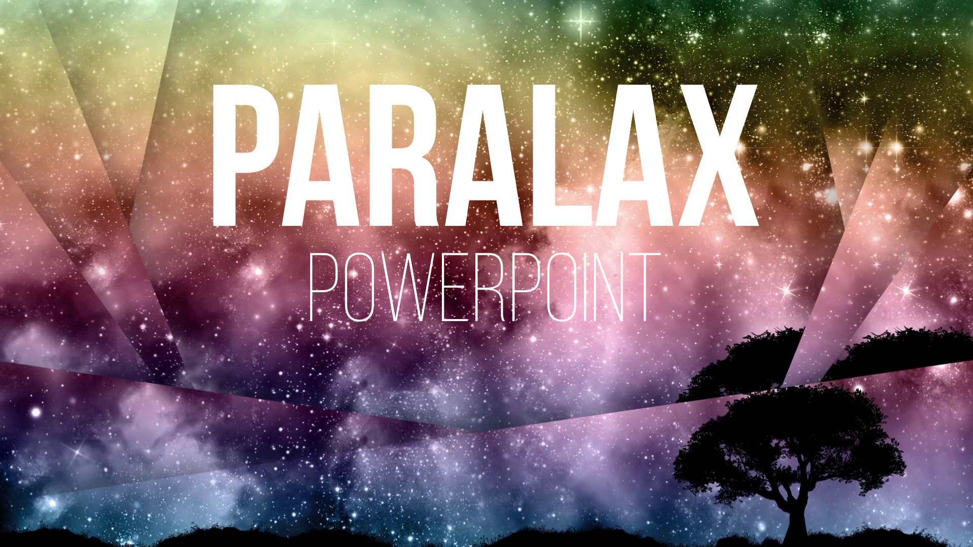
Play through and end the slide show, then select the Rectangle 4 to Rectangle 10 animations.
key(Right)
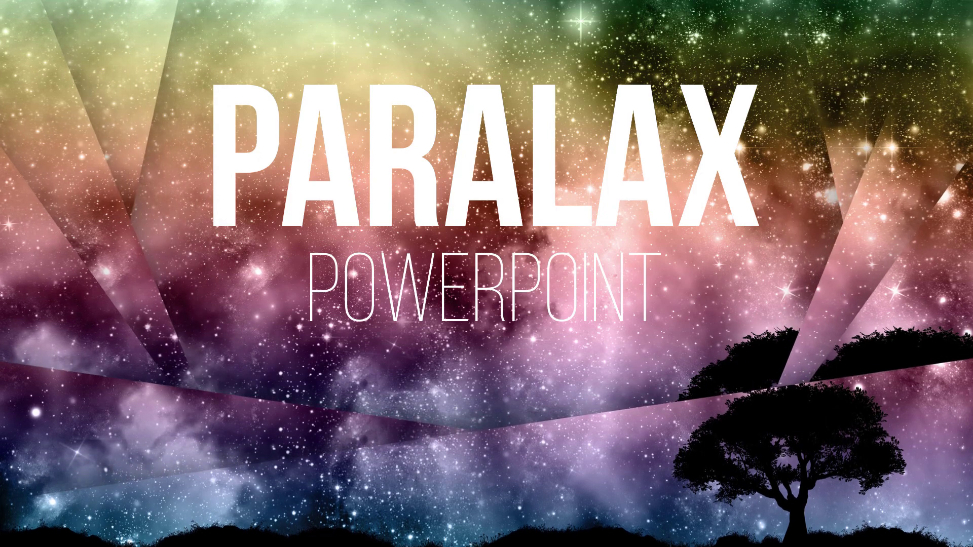
key(Right)
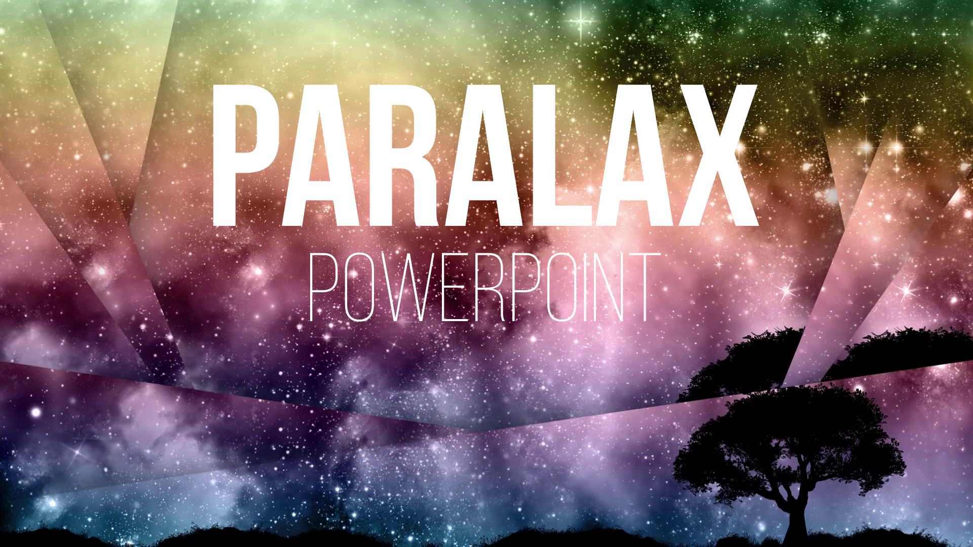
key(Escape)
drag(870, 146, 859, 198)
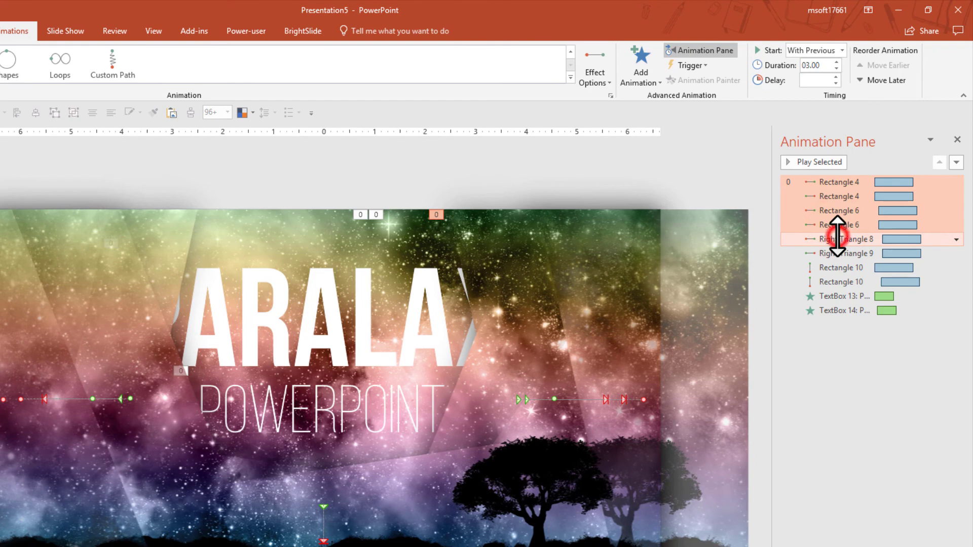
drag(838, 237, 843, 279)
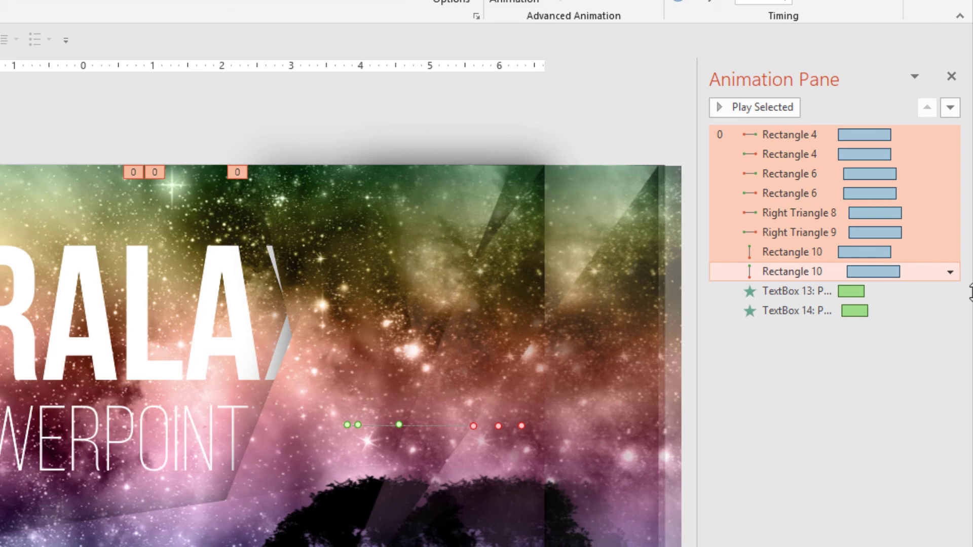
Turn on Auto-reverse and set Repeat to Until End of Slide for the panel motion paths.
click(950, 274)
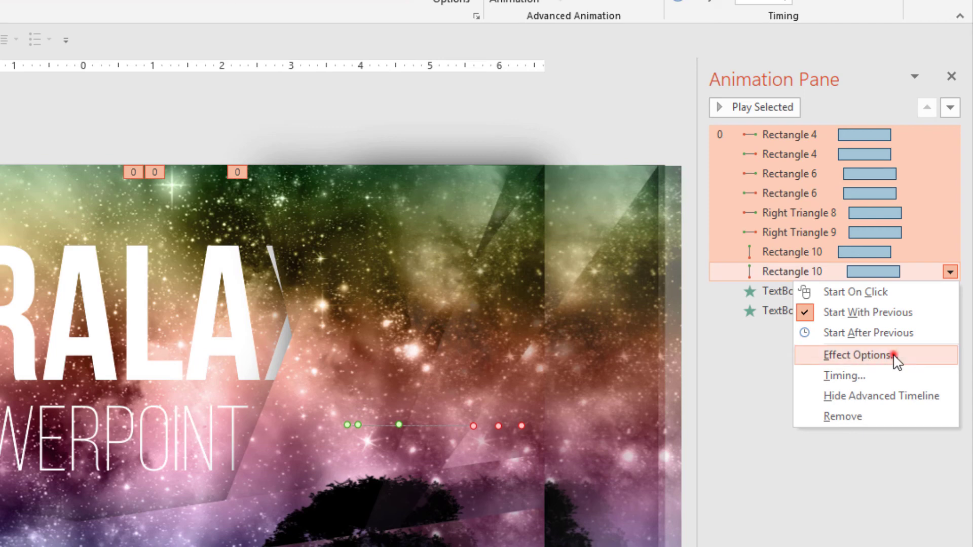
click(894, 356)
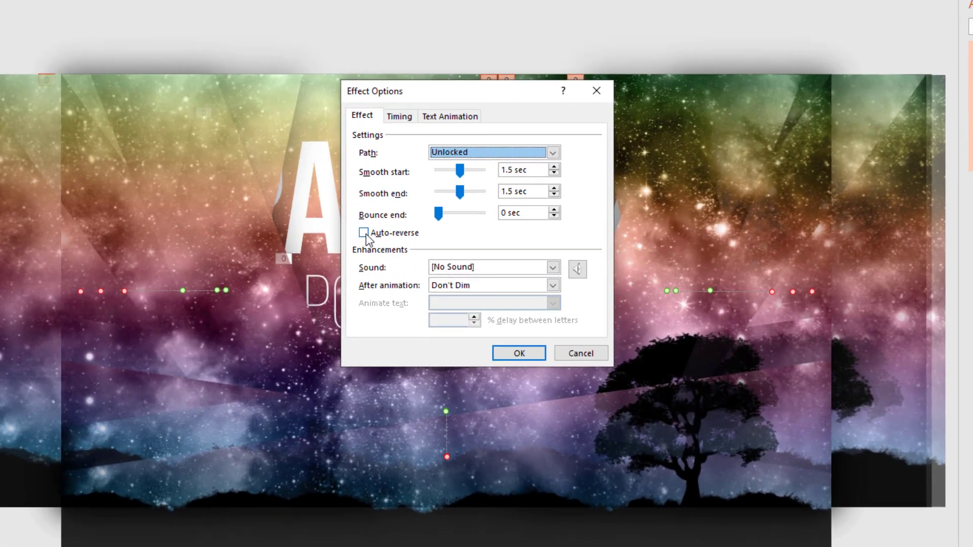
click(297, 242)
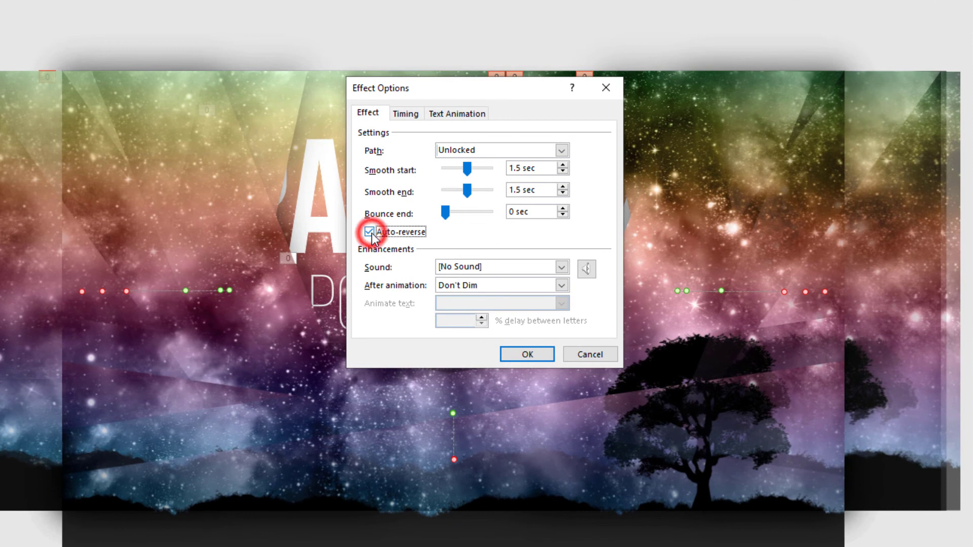
click(408, 114)
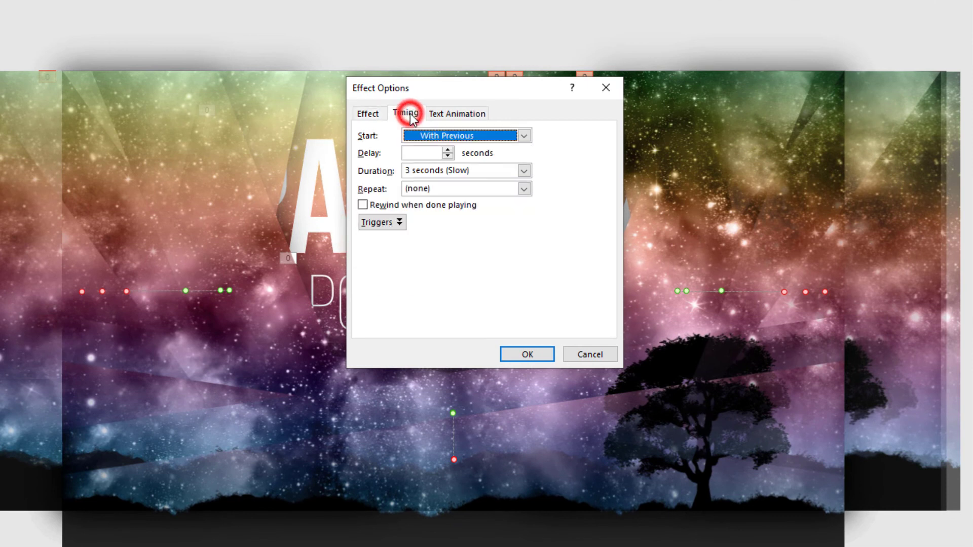
click(524, 189)
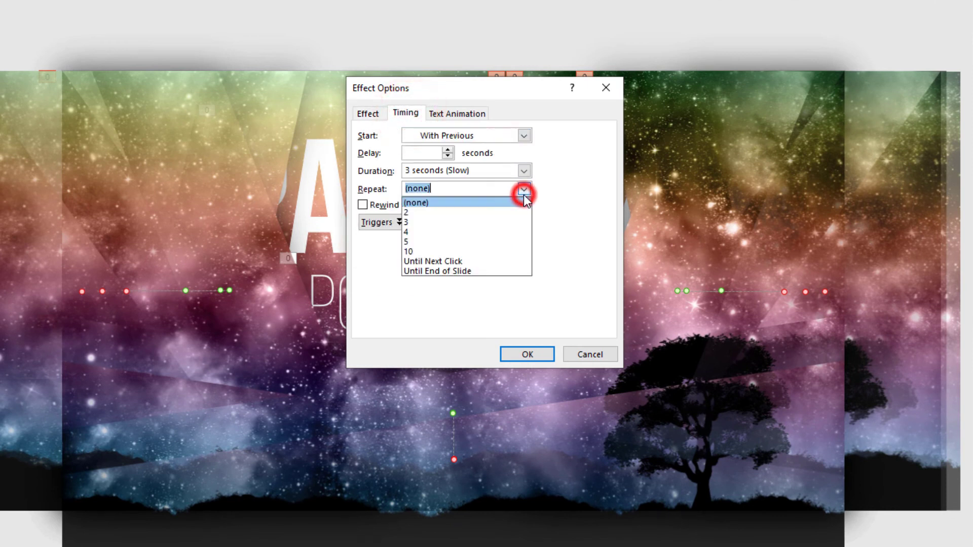
click(479, 271)
click(527, 355)
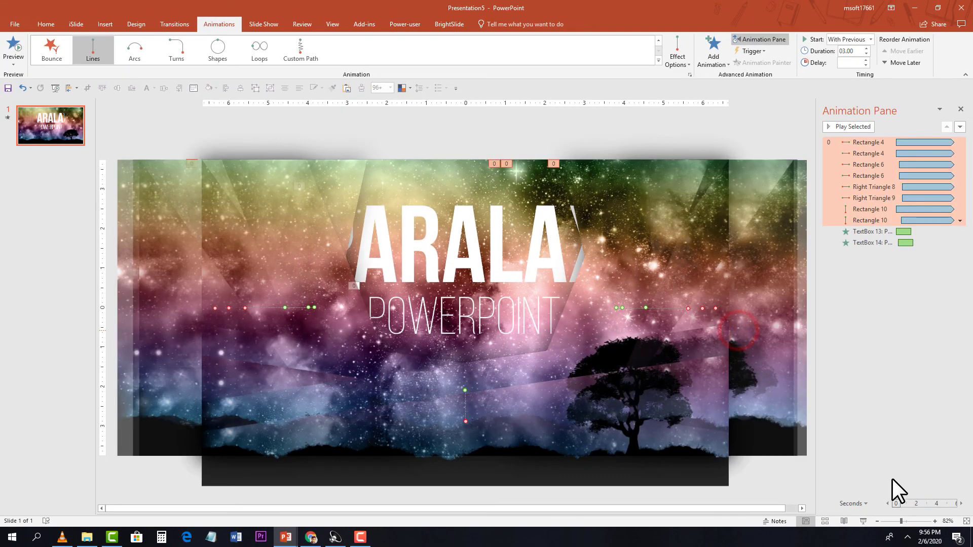
click(790, 472)
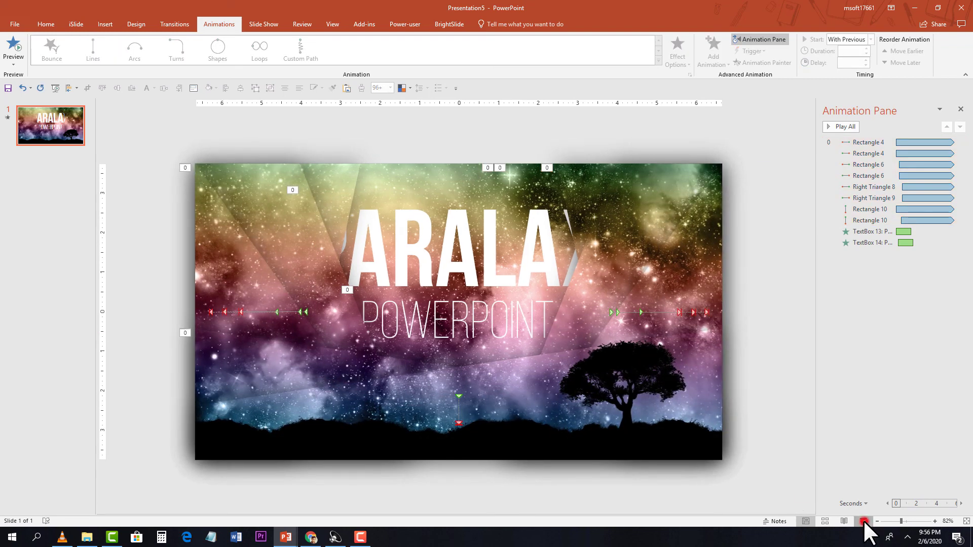
click(864, 521)
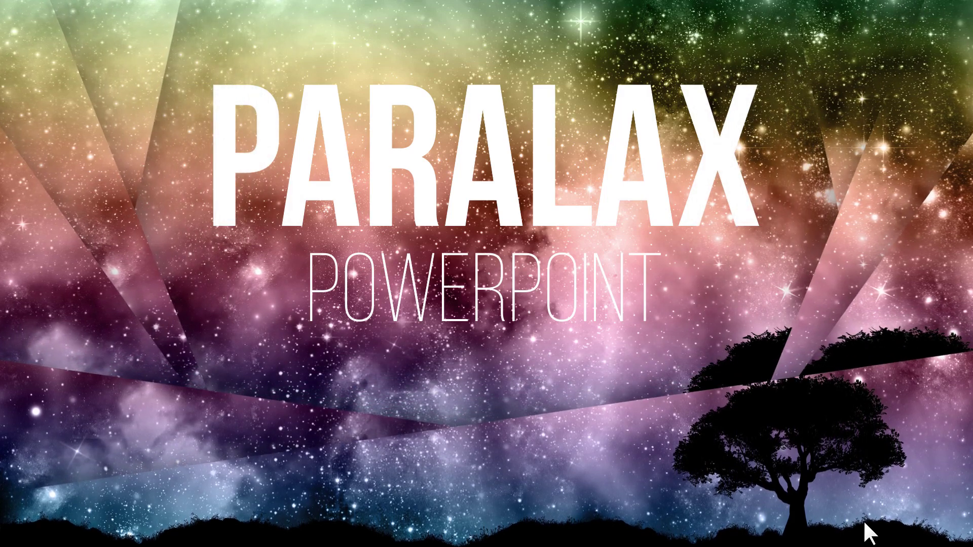
right_click(578, 502)
click(592, 491)
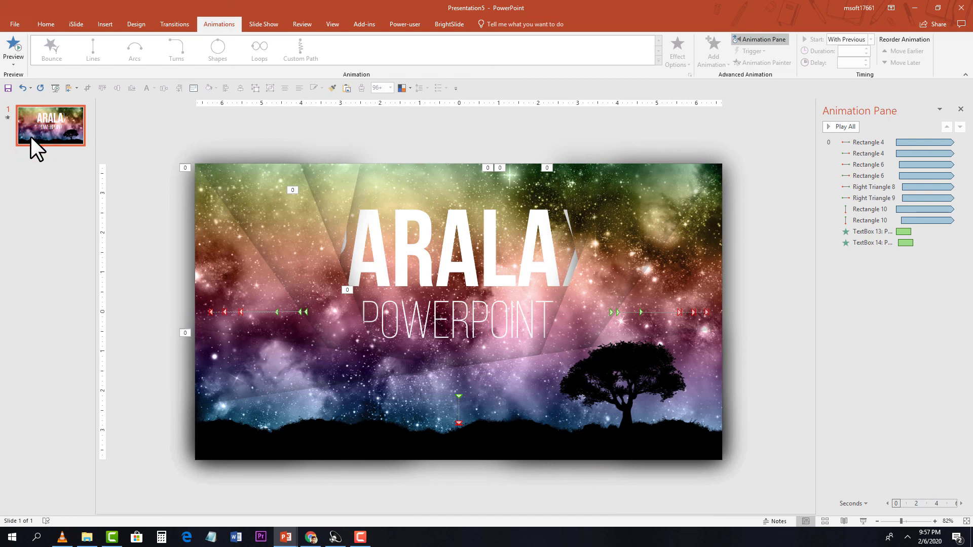
Duplicate the title slide and bring up its Format Background settings.
key(ctrl+d)
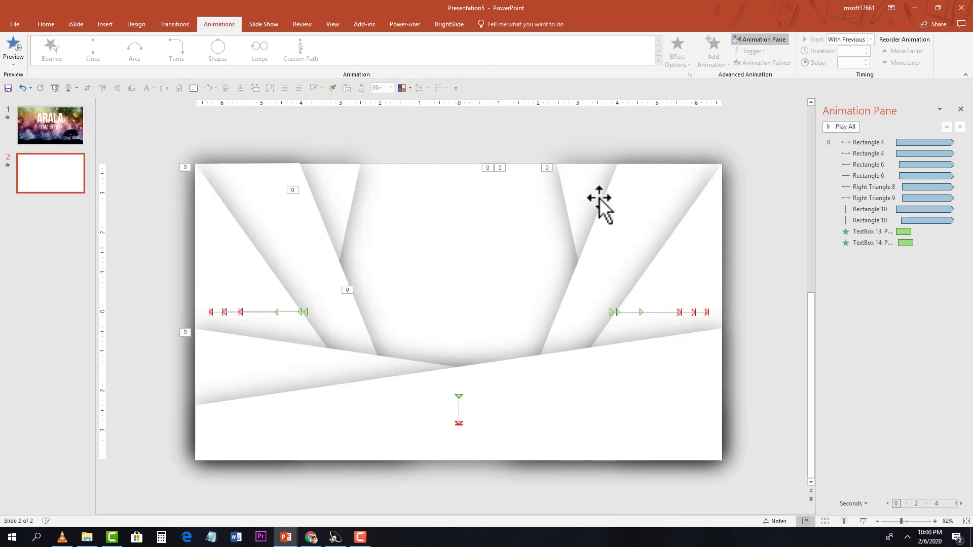
right_click(414, 144)
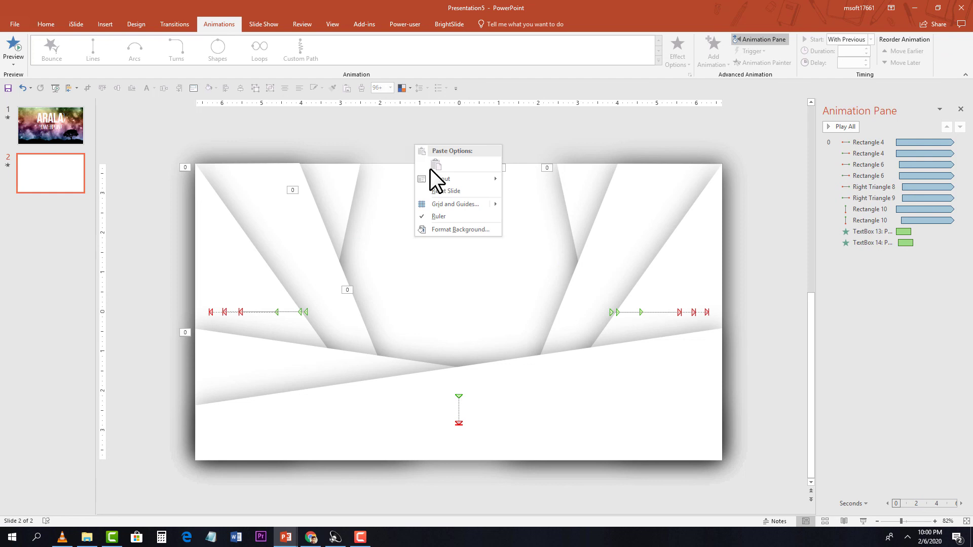
click(461, 228)
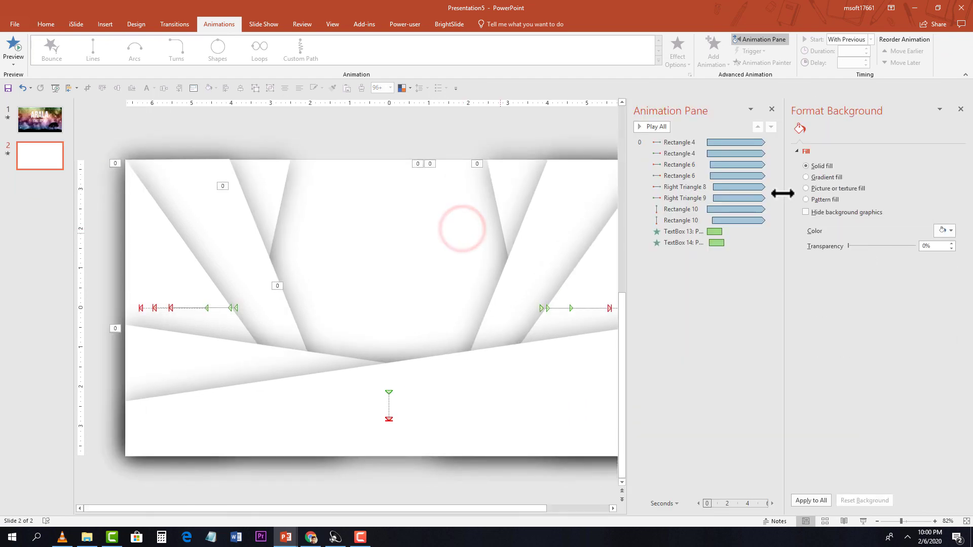
click(772, 109)
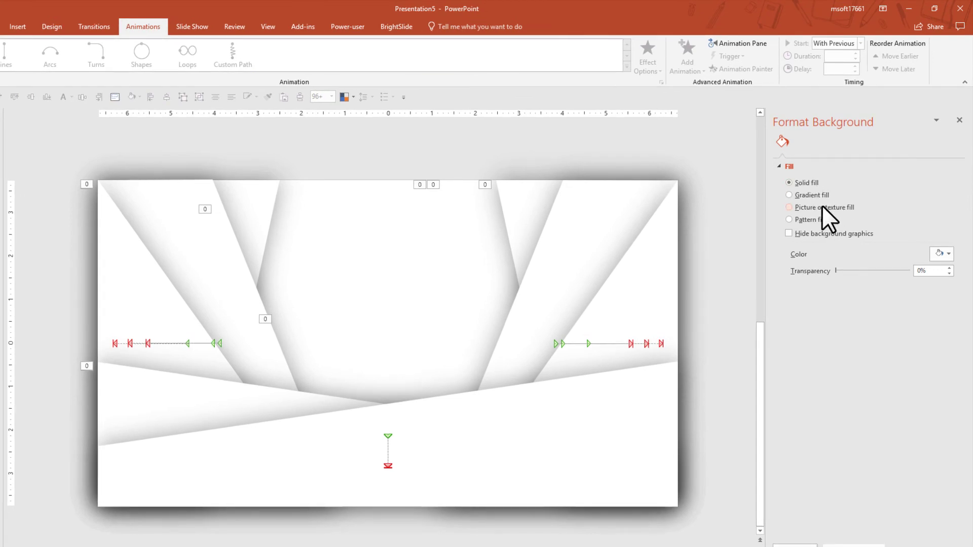
Fill the copy's background with the waterfall picture and play it as a slide show.
click(822, 205)
click(801, 263)
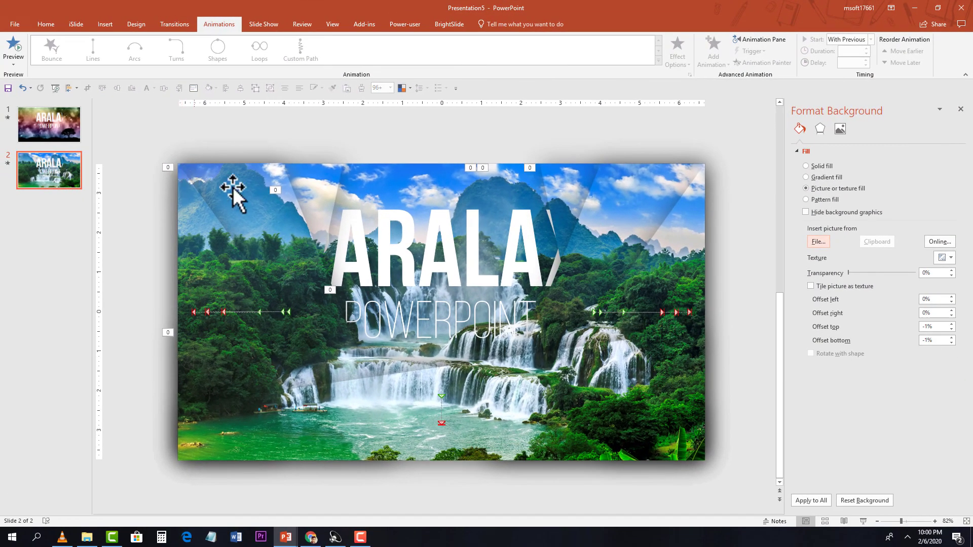
click(740, 418)
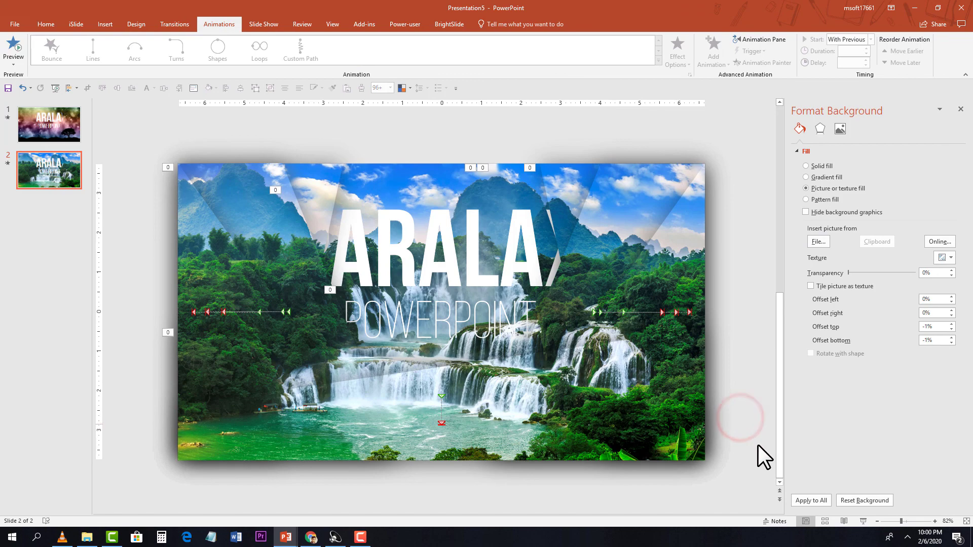
click(864, 521)
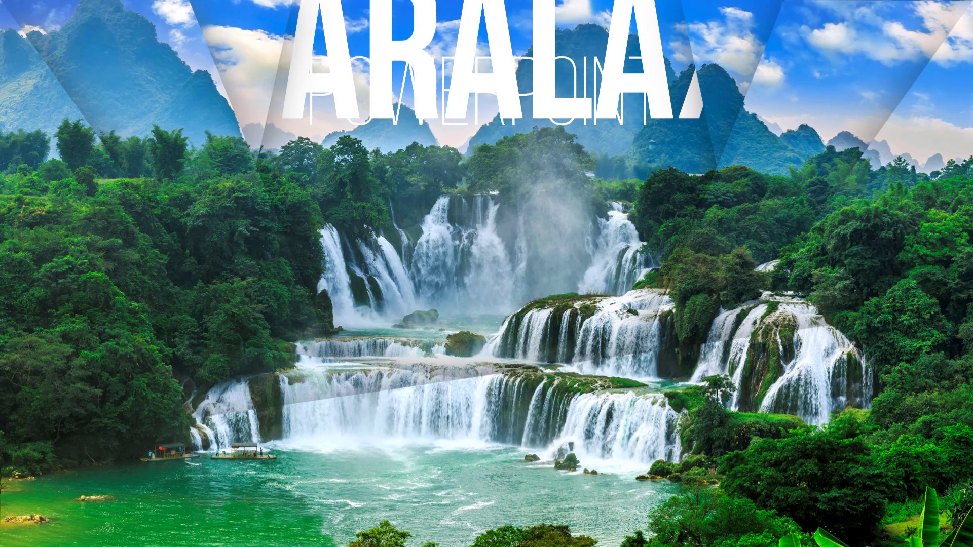